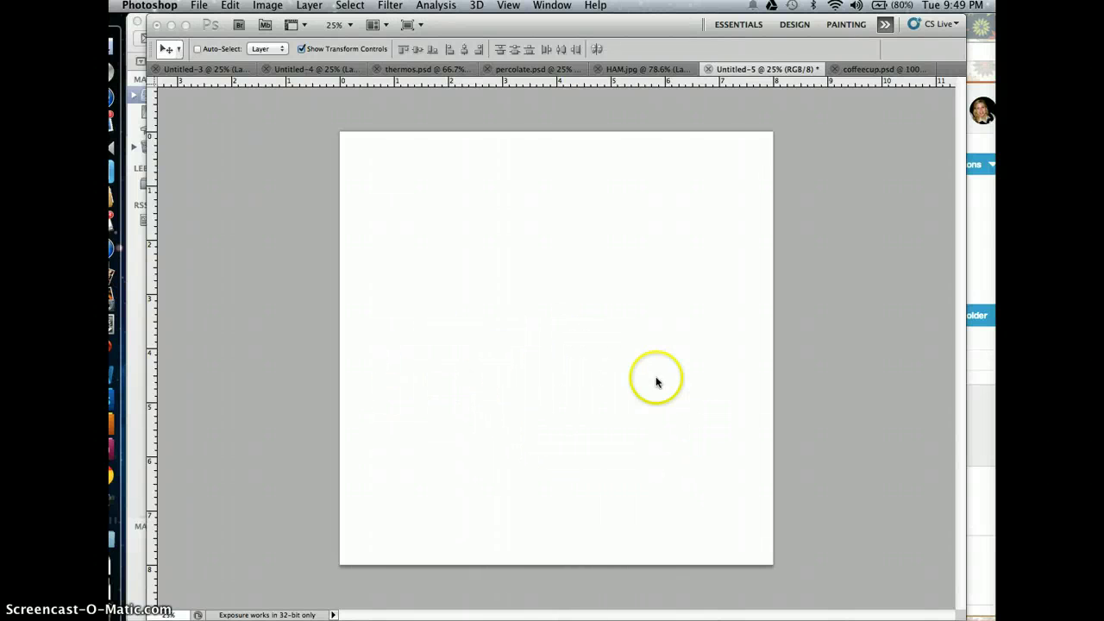
Place a vertical guide and a horizontal guide at the 4-inch ruler marks so they cross at the canvas centre.
{"action": "left_click", "coordinate": [620, 415]}
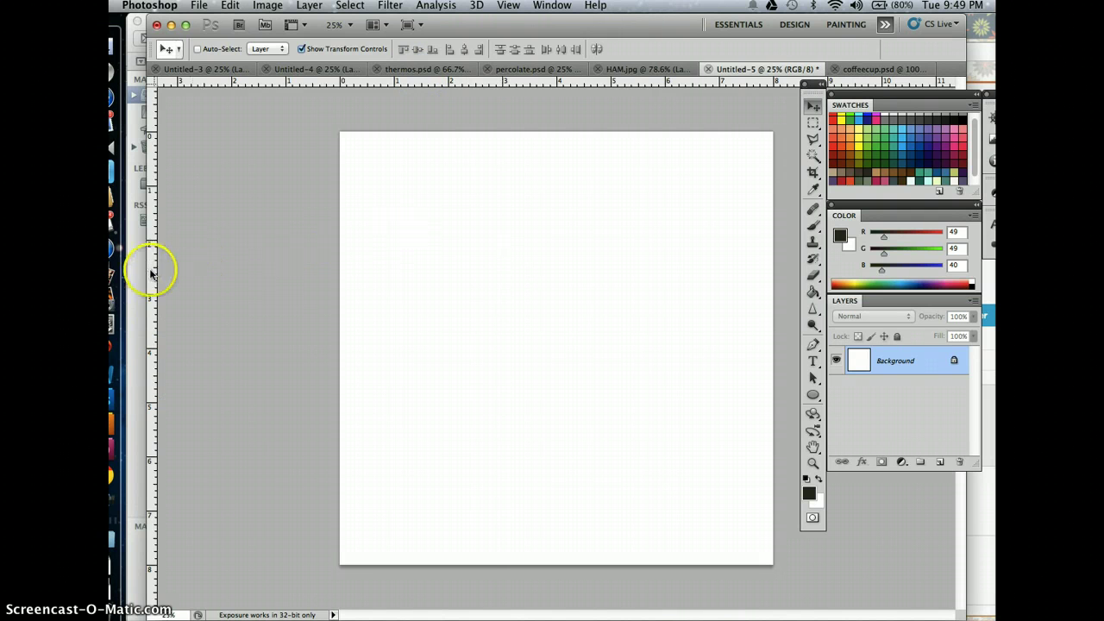
{"action": "left_click_drag", "start_coordinate": [150, 275], "coordinate": [555, 364]}
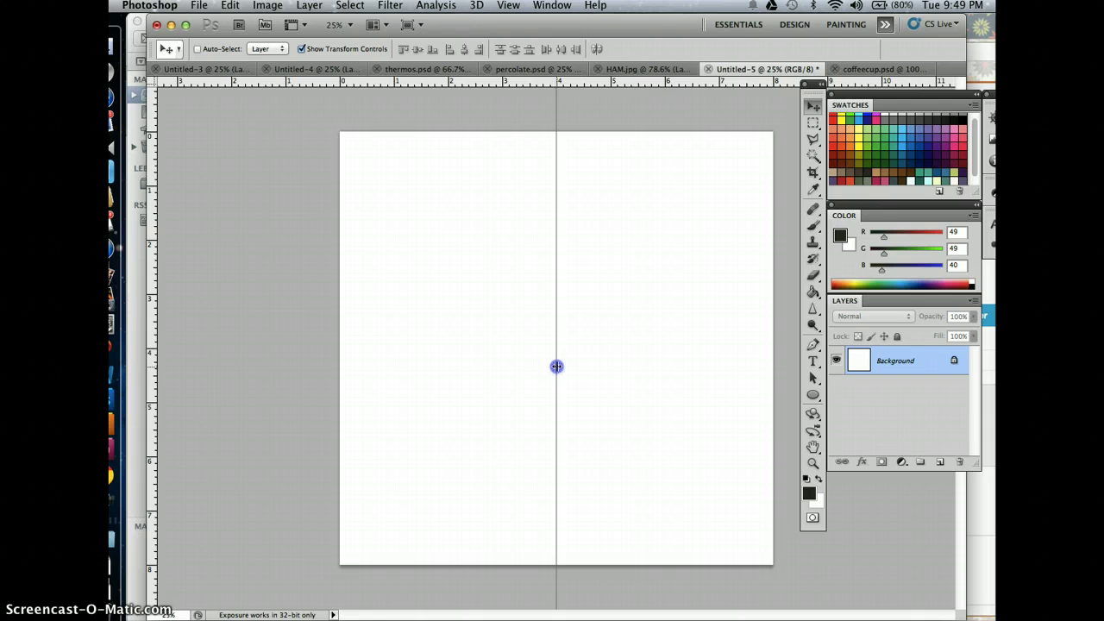
{"action": "left_click_drag", "start_coordinate": [557, 365], "coordinate": [557, 365]}
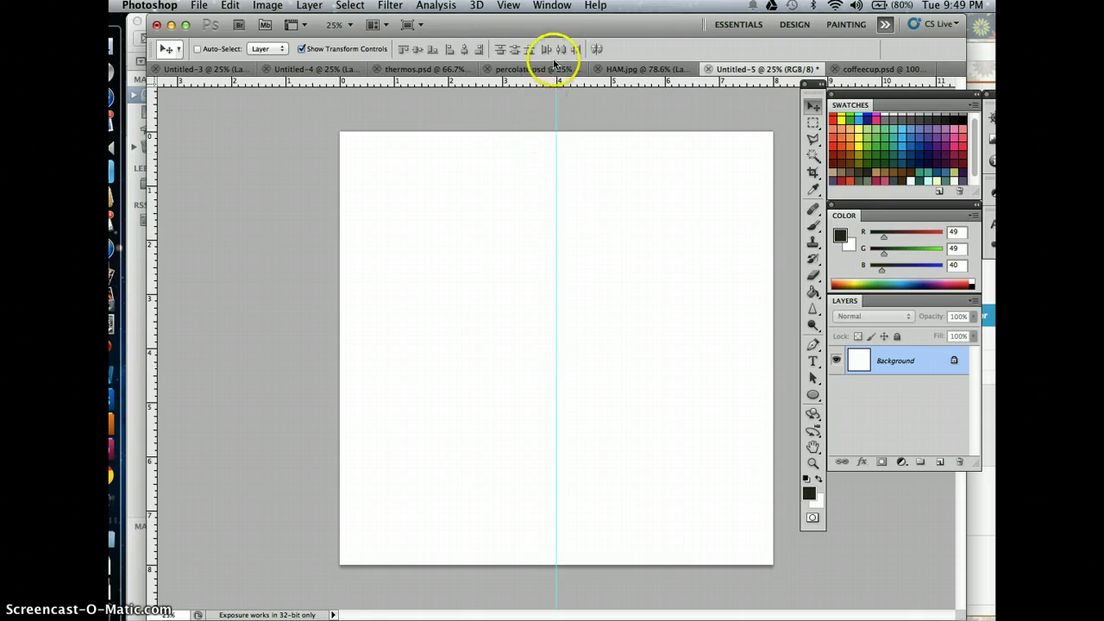
{"action": "left_click", "coordinate": [509, 6]}
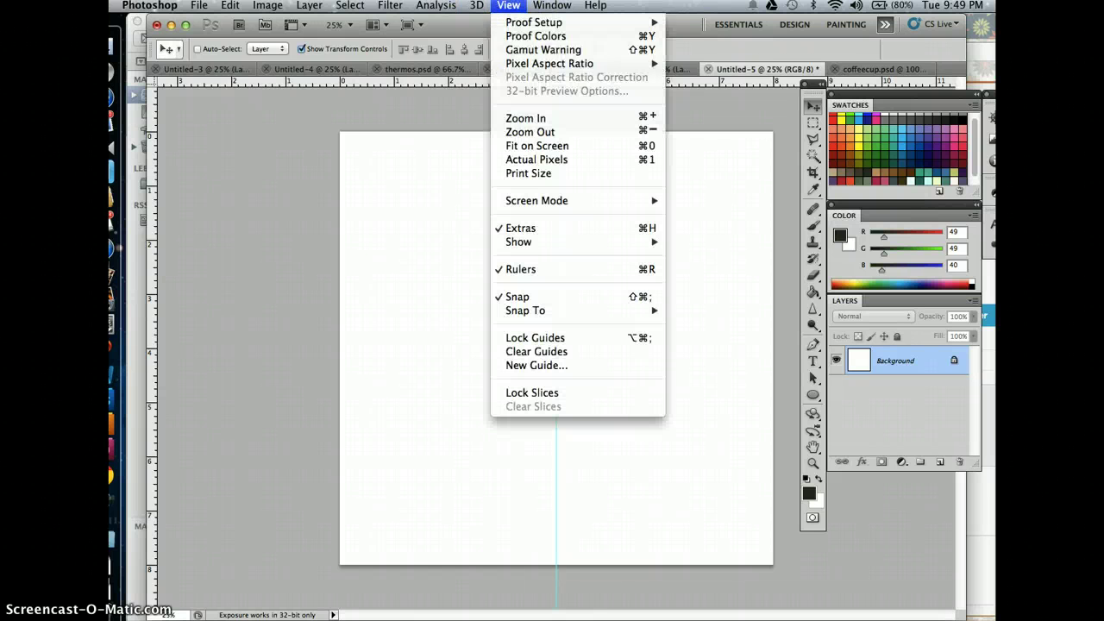
{"action": "left_click", "coordinate": [522, 304]}
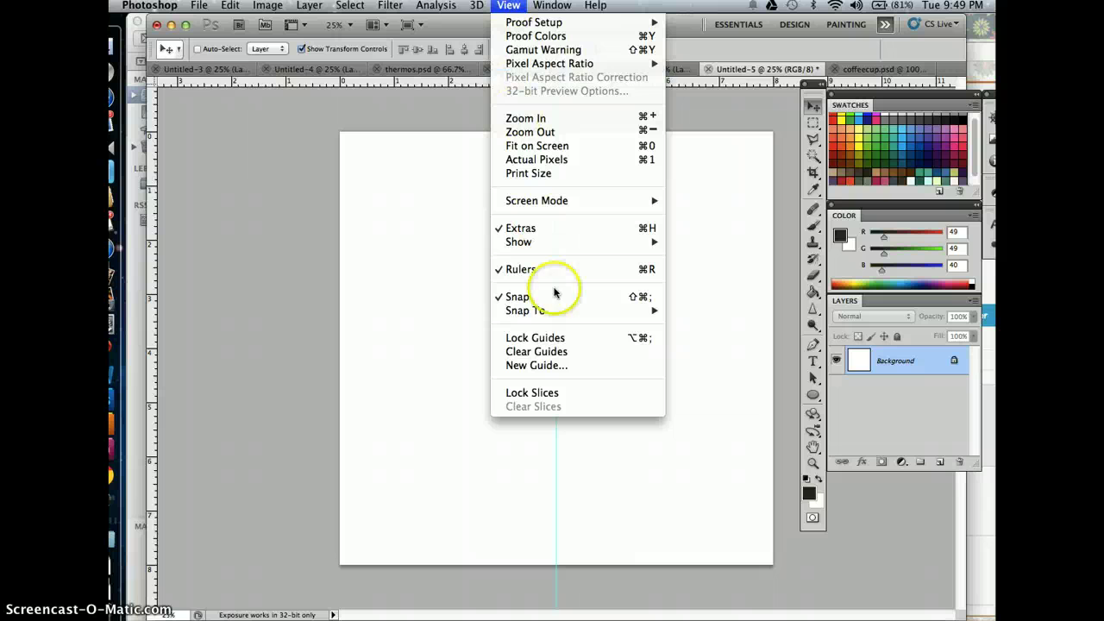
{"action": "mouse_move", "coordinate": [554, 310]}
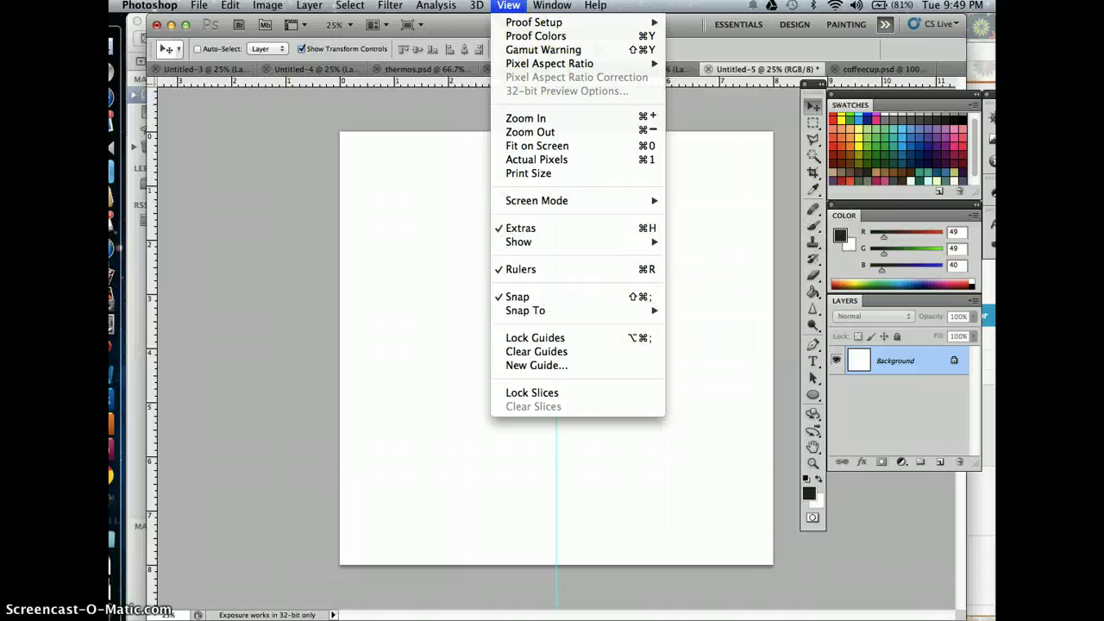
{"action": "key", "text": "Escape"}
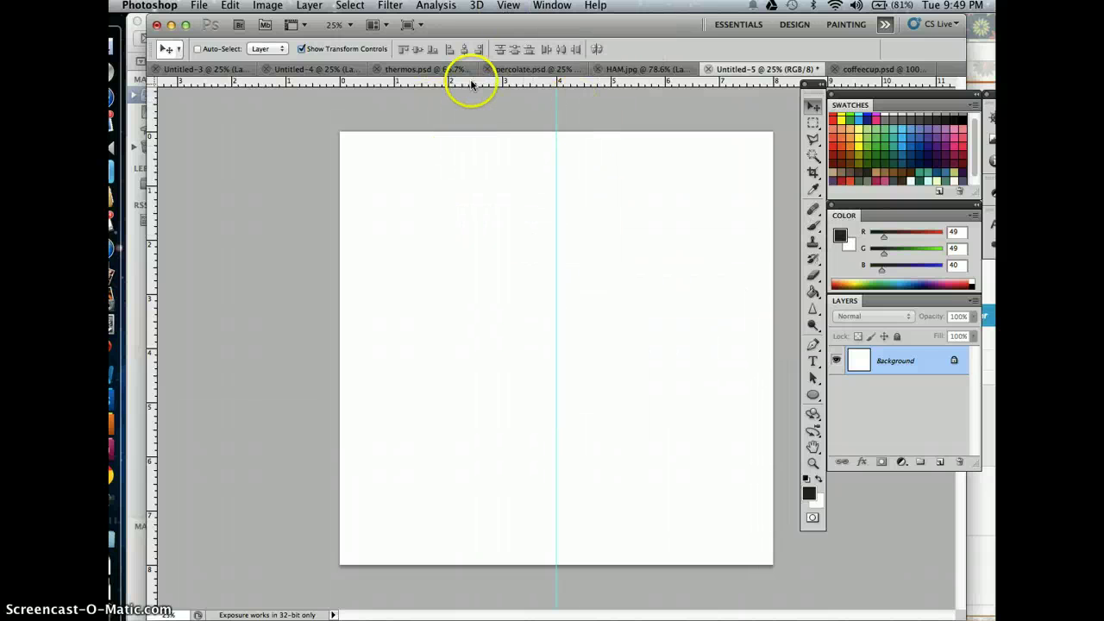
{"action": "left_click_drag", "start_coordinate": [472, 82], "coordinate": [476, 346]}
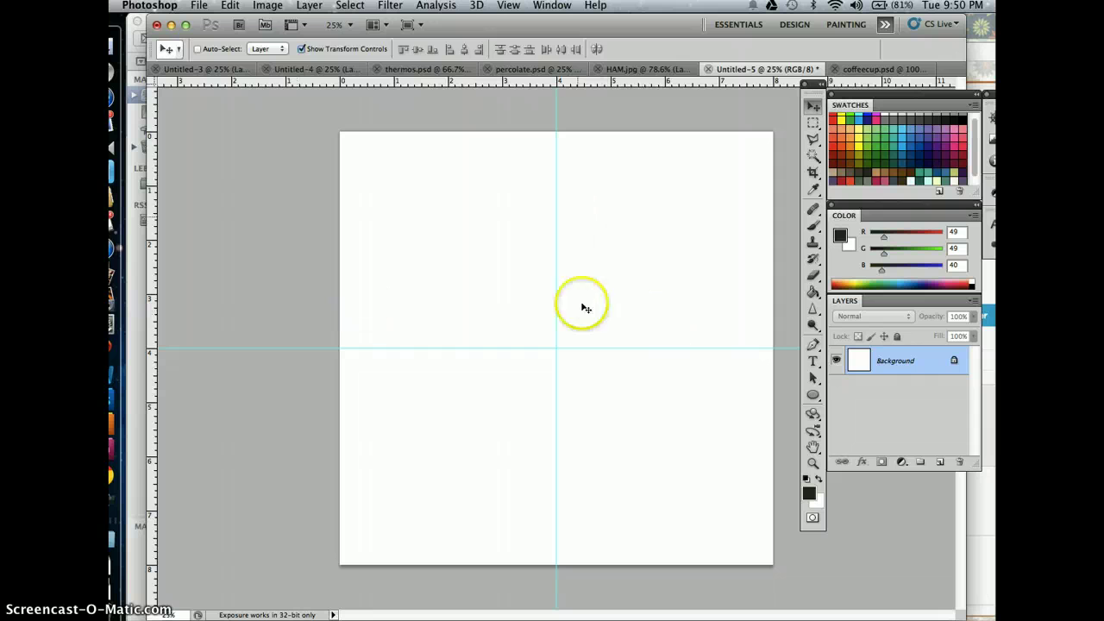
Add the text "percolate" in the upper-left quadrant of the canvas and set its size to 36 pt.
{"action": "left_click", "coordinate": [812, 363]}
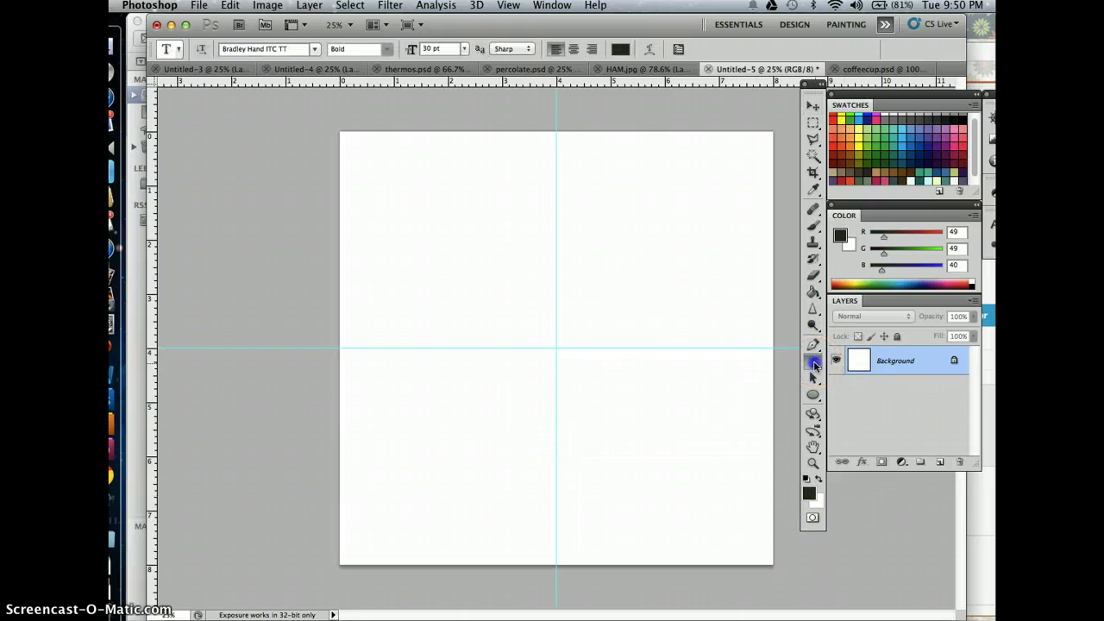
{"action": "left_click", "coordinate": [421, 282]}
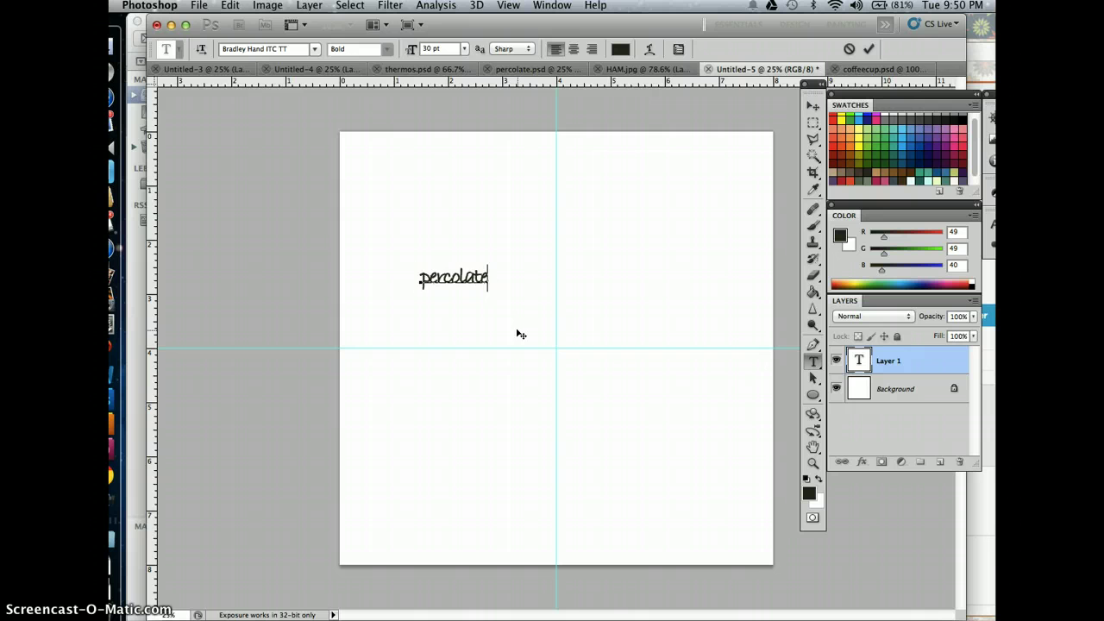
{"action": "key", "text": "super+a"}
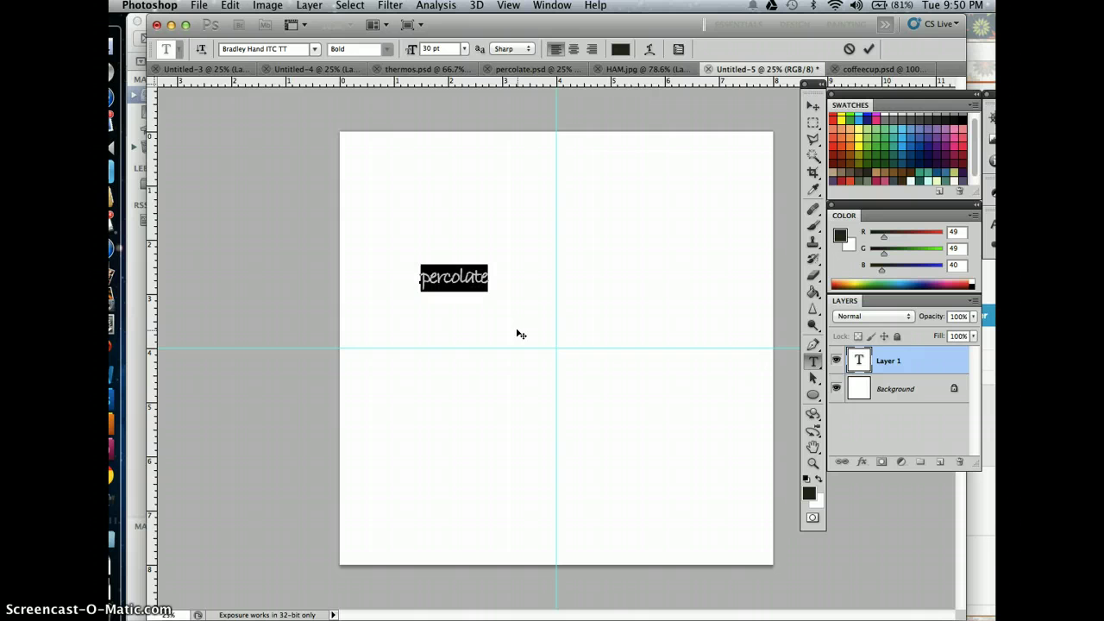
{"action": "left_click", "coordinate": [464, 49]}
{"action": "left_click", "coordinate": [451, 219]}
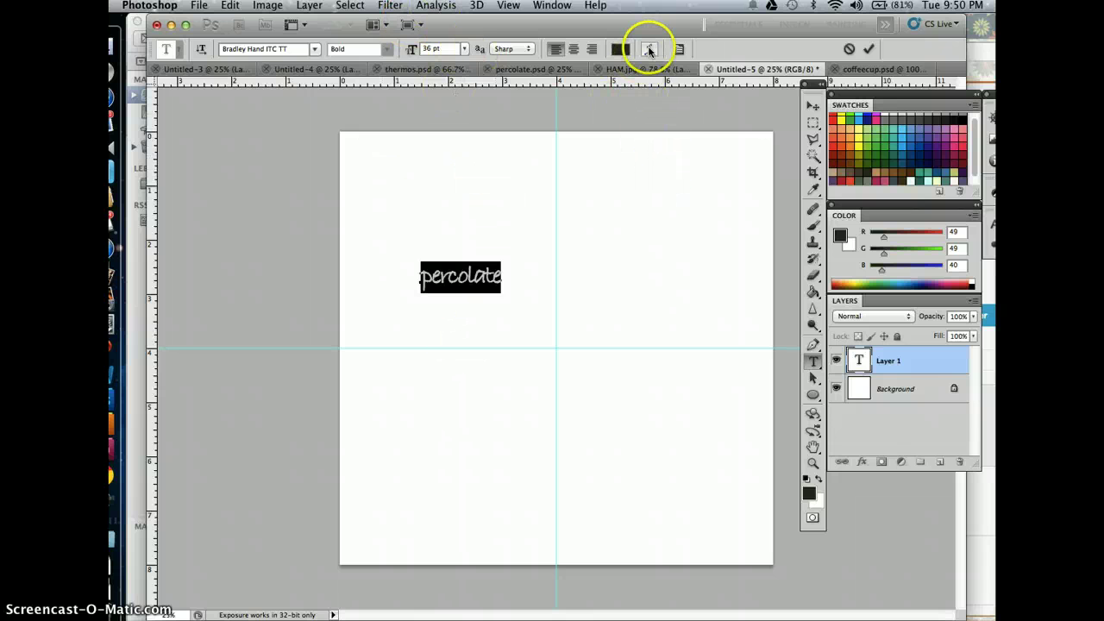
Warp the text with the Arc style and set the horizontal distortion to +45%.
{"action": "left_click", "coordinate": [650, 50]}
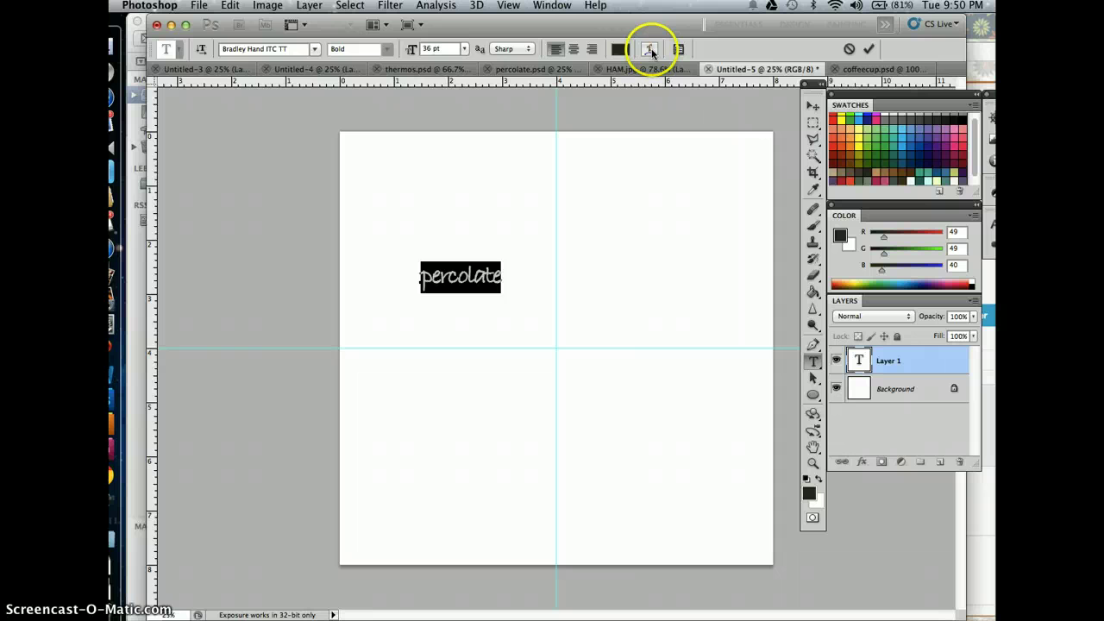
{"action": "left_click", "coordinate": [651, 50]}
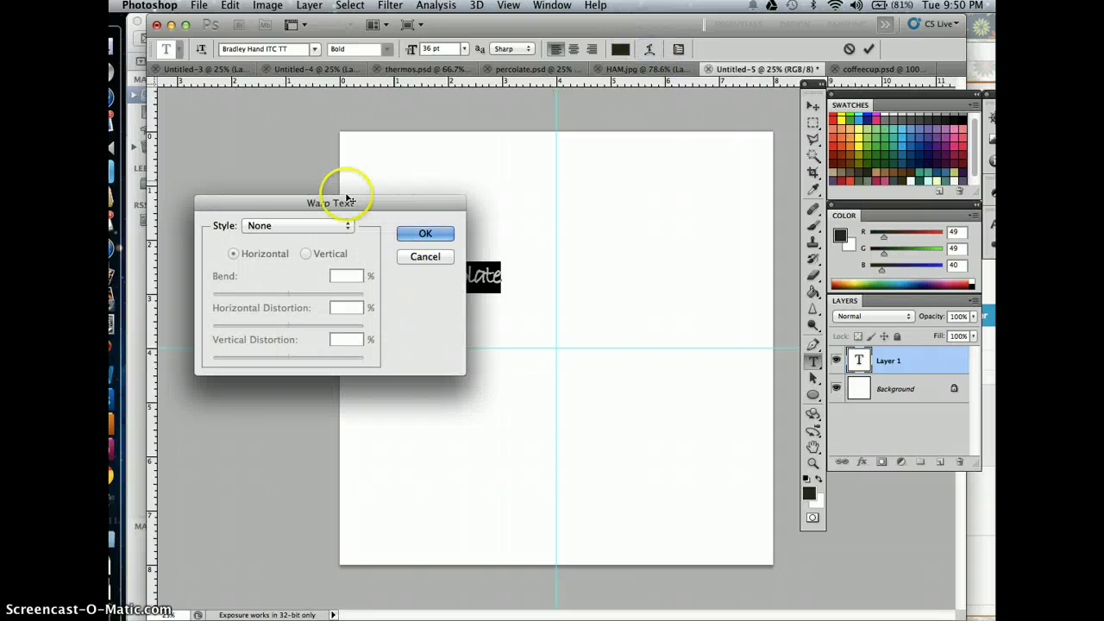
{"action": "left_click_drag", "start_coordinate": [303, 201], "coordinate": [742, 179]}
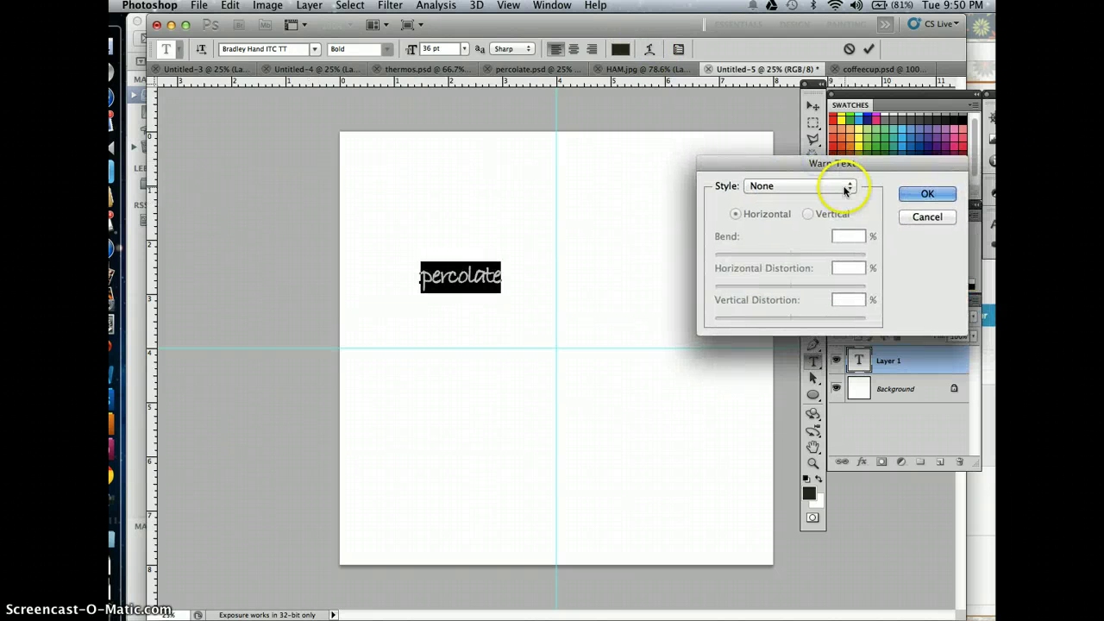
{"action": "left_click", "coordinate": [845, 186]}
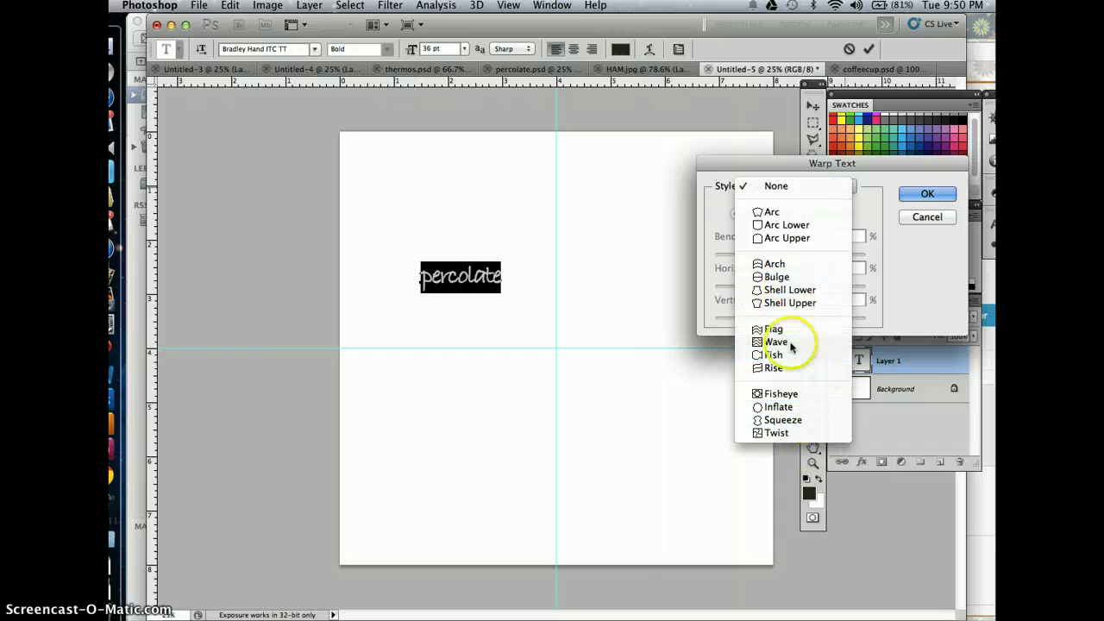
{"action": "left_click", "coordinate": [782, 216]}
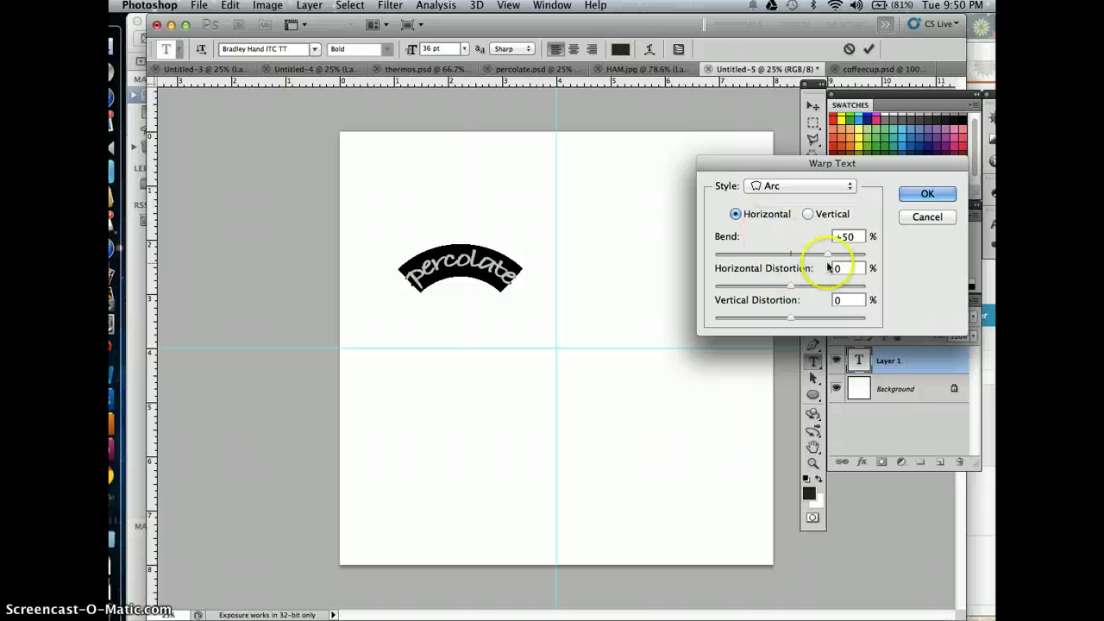
{"action": "left_click_drag", "start_coordinate": [796, 289], "coordinate": [824, 295]}
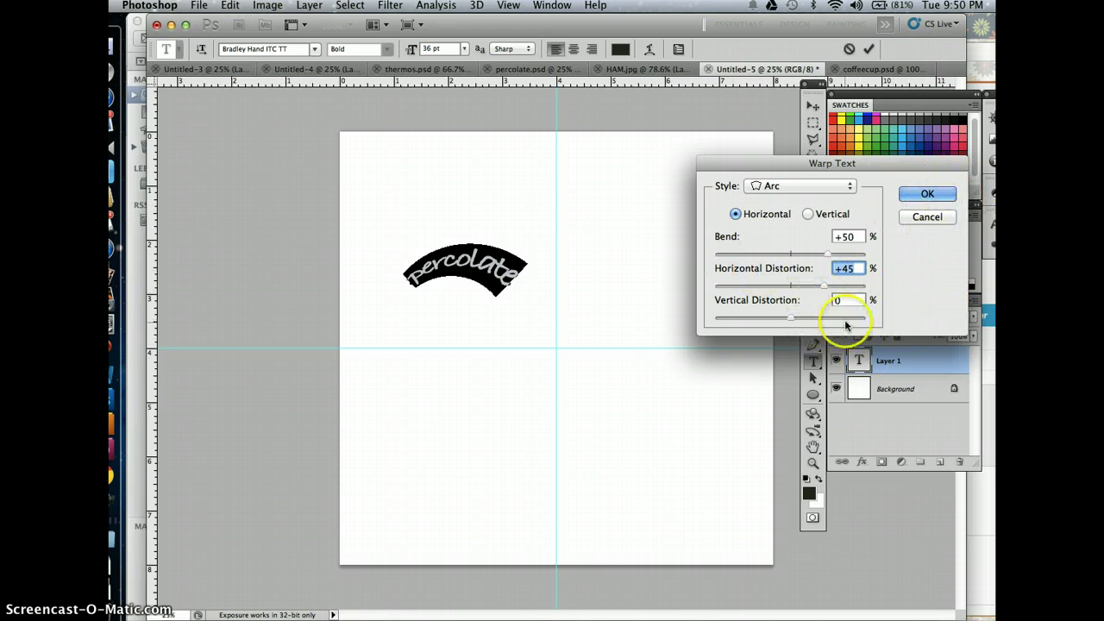
Change the text warp style to Rise, set the vertical distortion to -26% and apply the warp.
{"action": "left_click", "coordinate": [823, 187]}
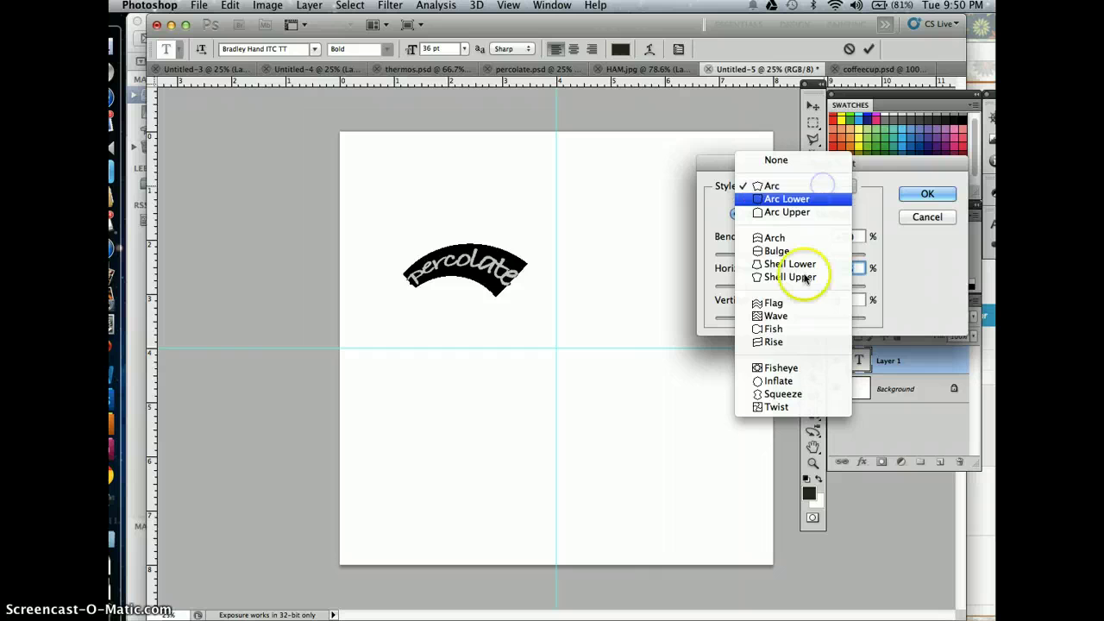
{"action": "left_click", "coordinate": [774, 342]}
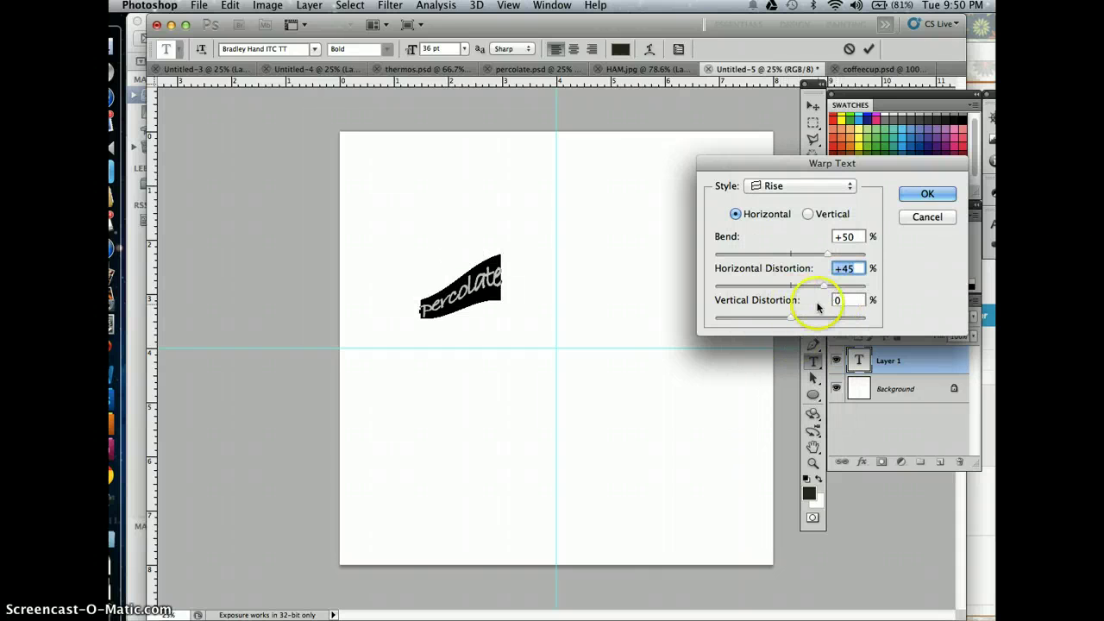
{"action": "left_click_drag", "start_coordinate": [795, 320], "coordinate": [770, 318]}
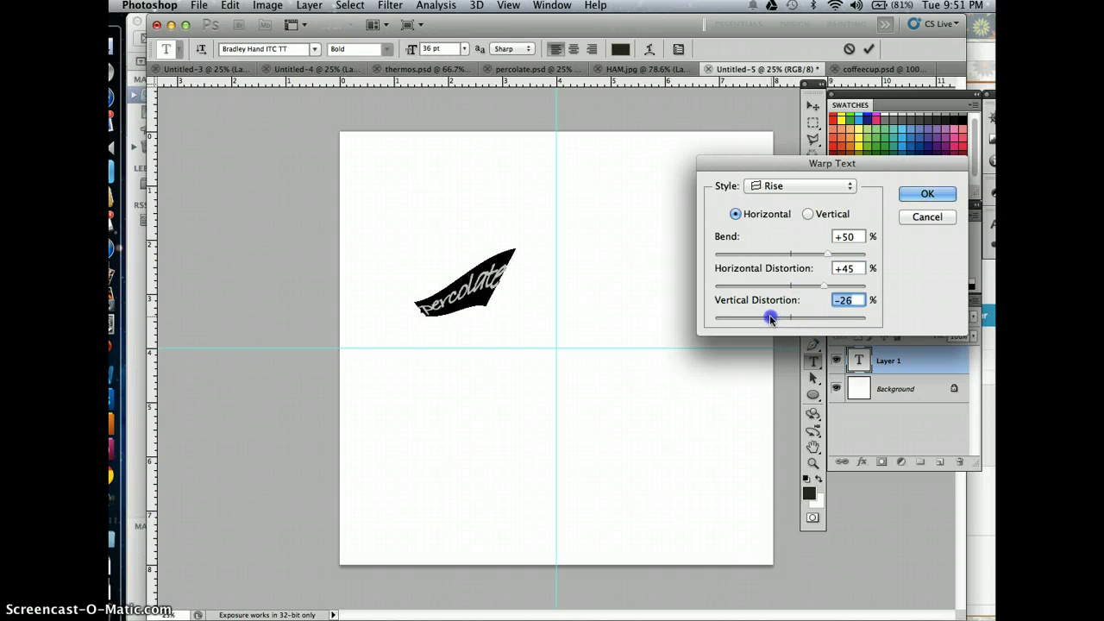
{"action": "left_click", "coordinate": [927, 194]}
{"action": "left_click", "coordinate": [928, 194]}
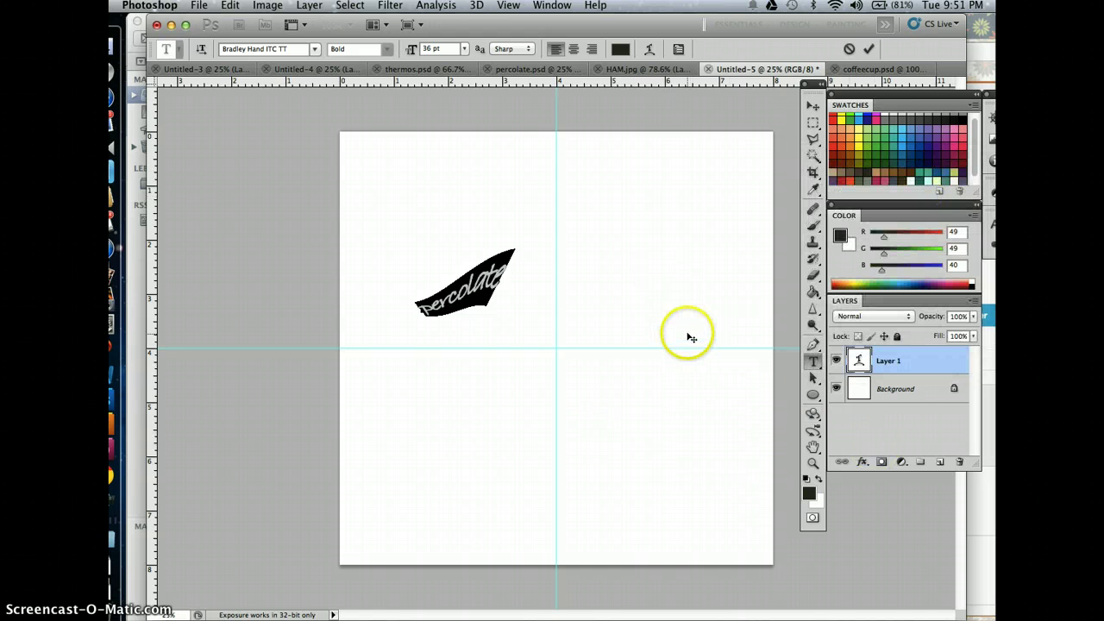
Duplicate the warped word, turn the copy upside down and place it above and to the left of the original.
{"action": "left_click", "coordinate": [813, 105]}
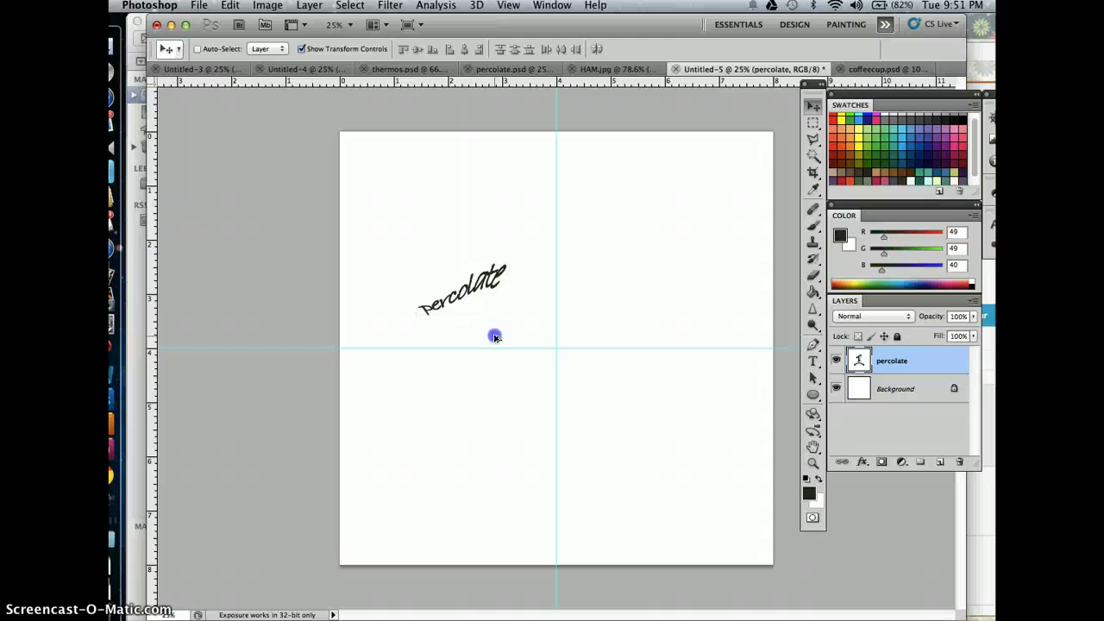
{"action": "left_click_drag", "start_coordinate": [494, 337], "coordinate": [520, 349], "text": "alt"}
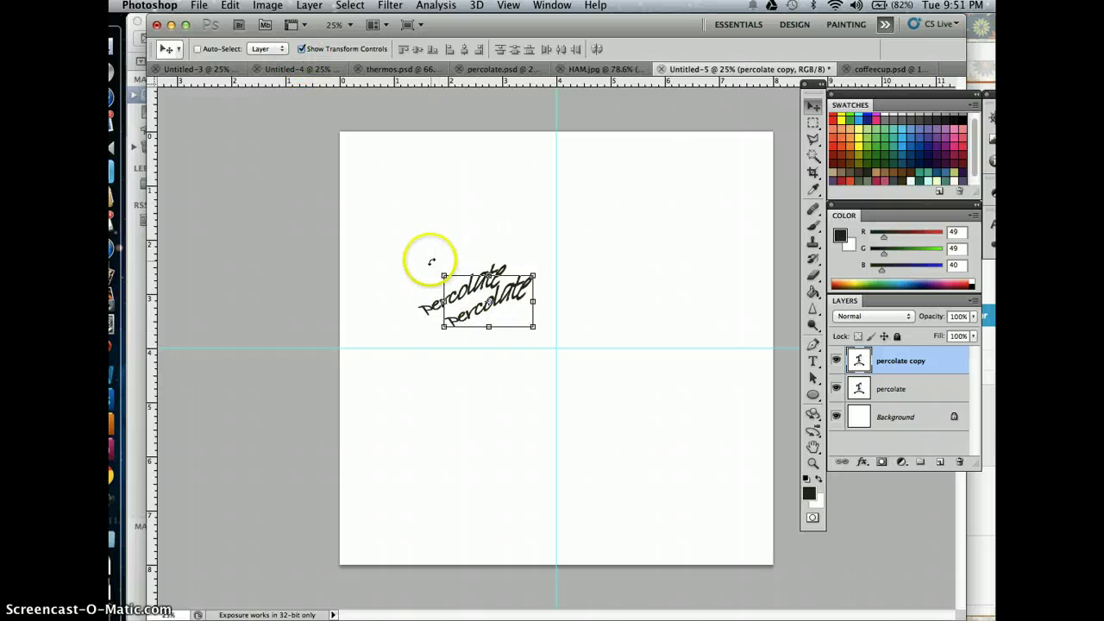
{"action": "left_click_drag", "start_coordinate": [431, 262], "coordinate": [630, 361]}
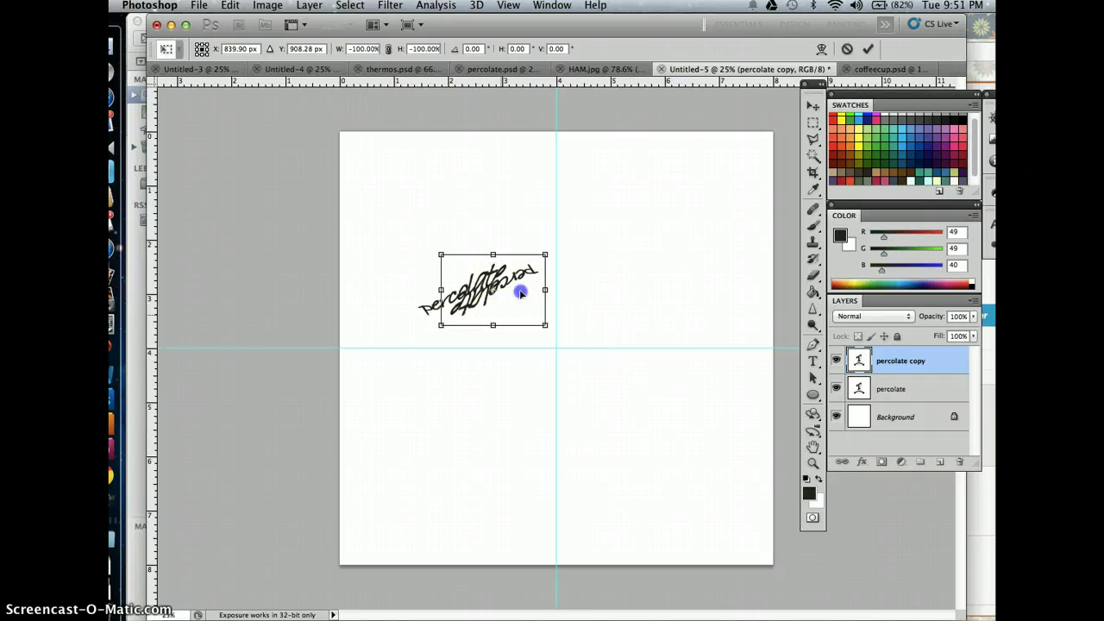
{"action": "left_click_drag", "start_coordinate": [522, 291], "coordinate": [423, 295]}
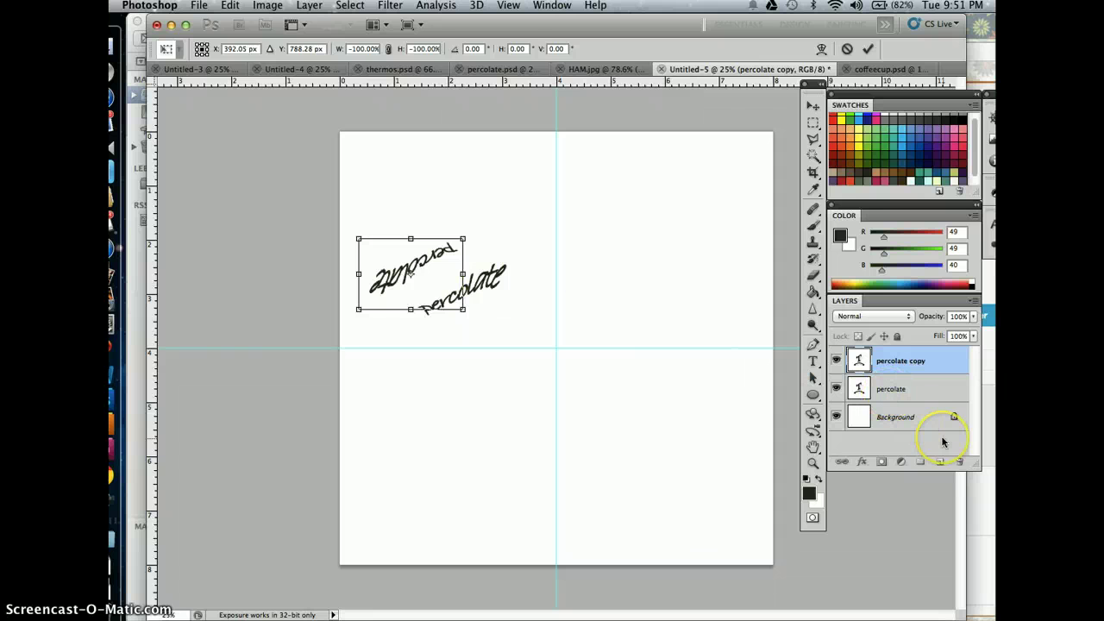
{"action": "key", "text": "Return"}
Move the original word up against the vertical guide and position the upside-down copy so both words meet at their initial p.
{"action": "left_click", "coordinate": [908, 391]}
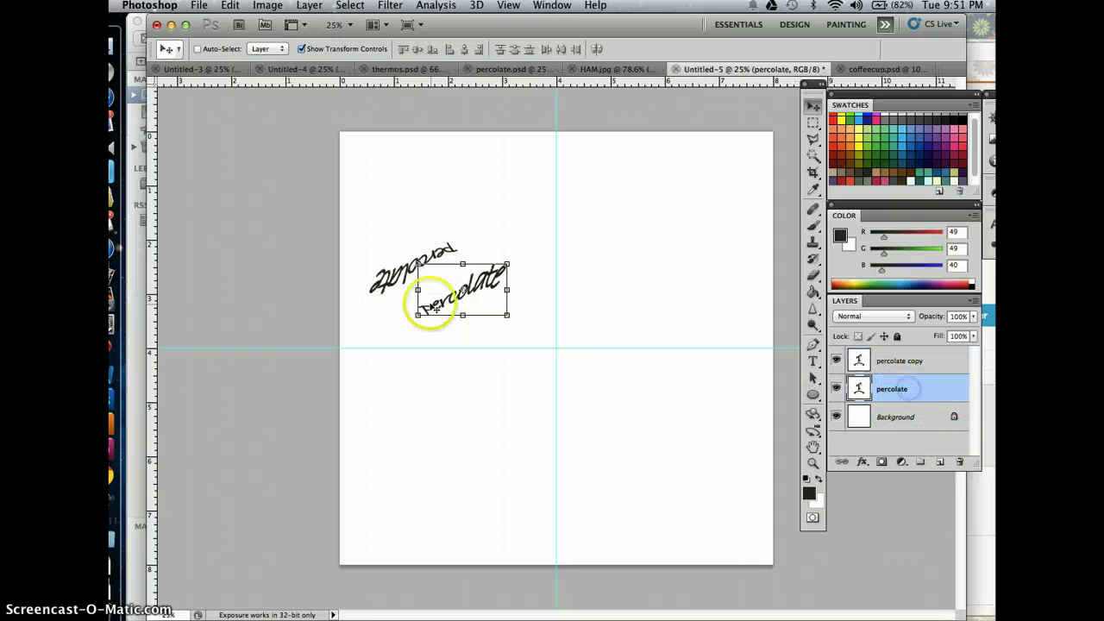
{"action": "left_click_drag", "start_coordinate": [424, 316], "coordinate": [525, 260]}
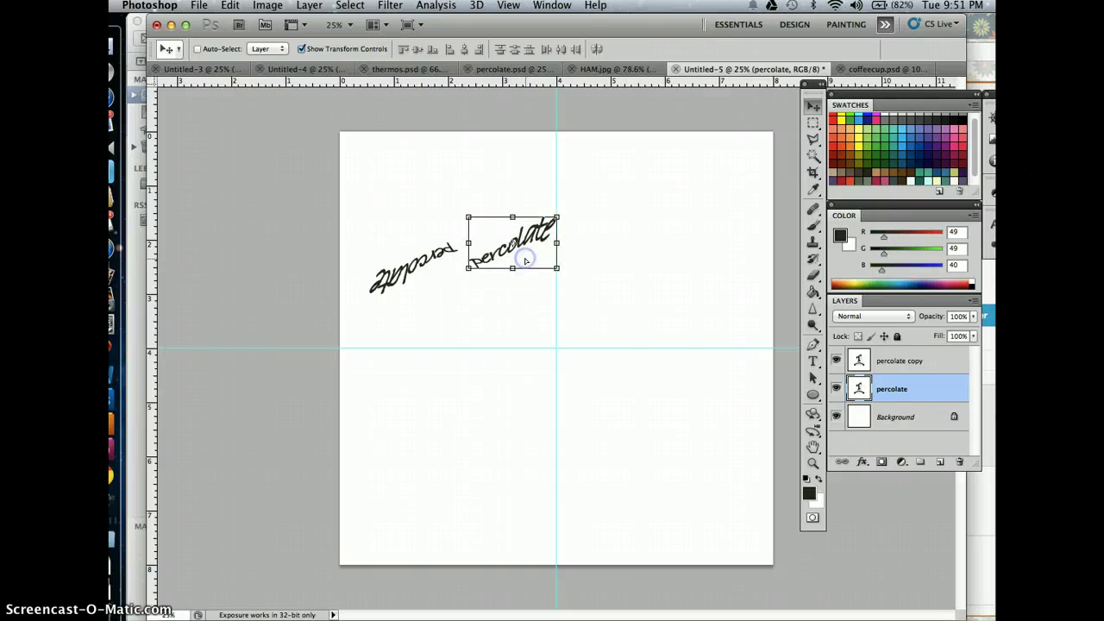
{"action": "left_click", "coordinate": [893, 371]}
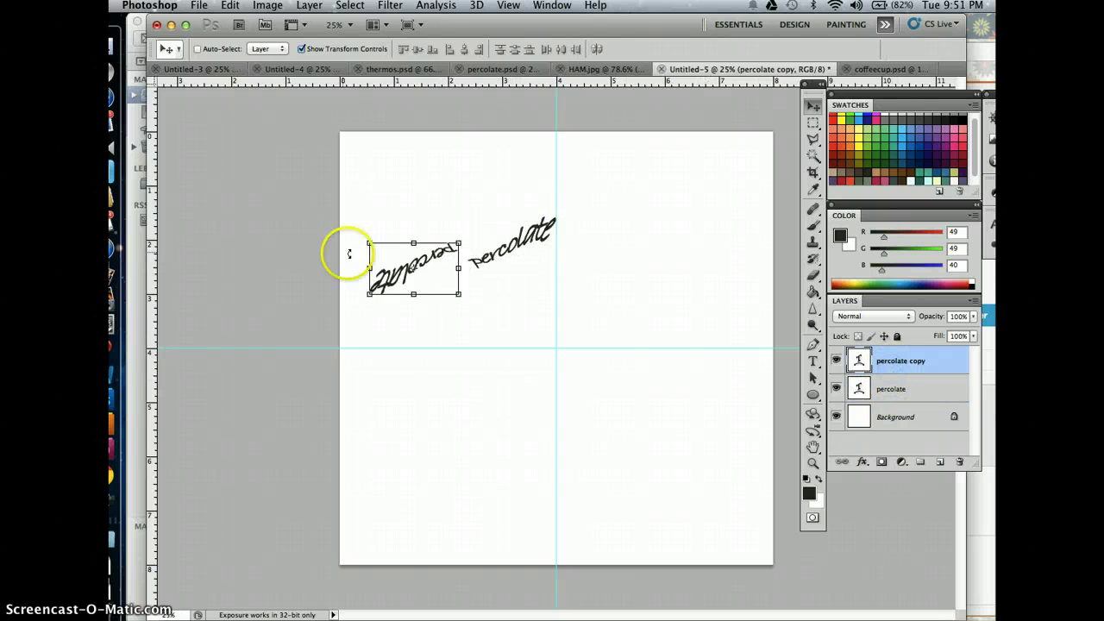
{"action": "left_click_drag", "start_coordinate": [417, 270], "coordinate": [440, 296]}
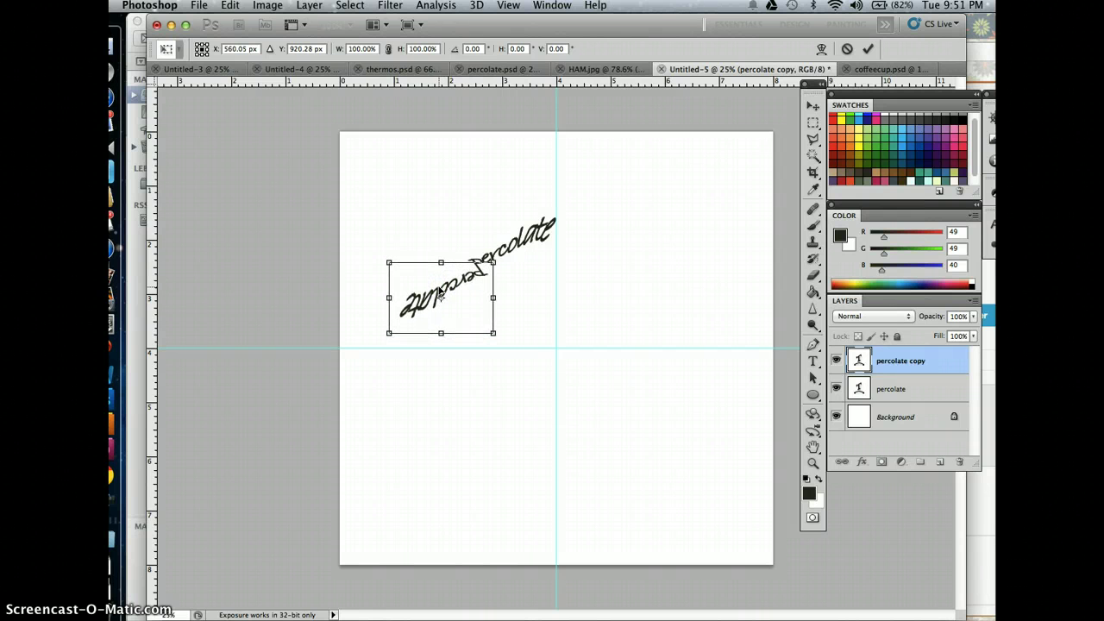
{"action": "left_click", "coordinate": [471, 263]}
{"action": "left_click", "coordinate": [499, 271]}
{"action": "key", "text": "Down"}
{"action": "key", "text": "Down"}
{"action": "key", "text": "Down"}
{"action": "key", "text": "Down"}
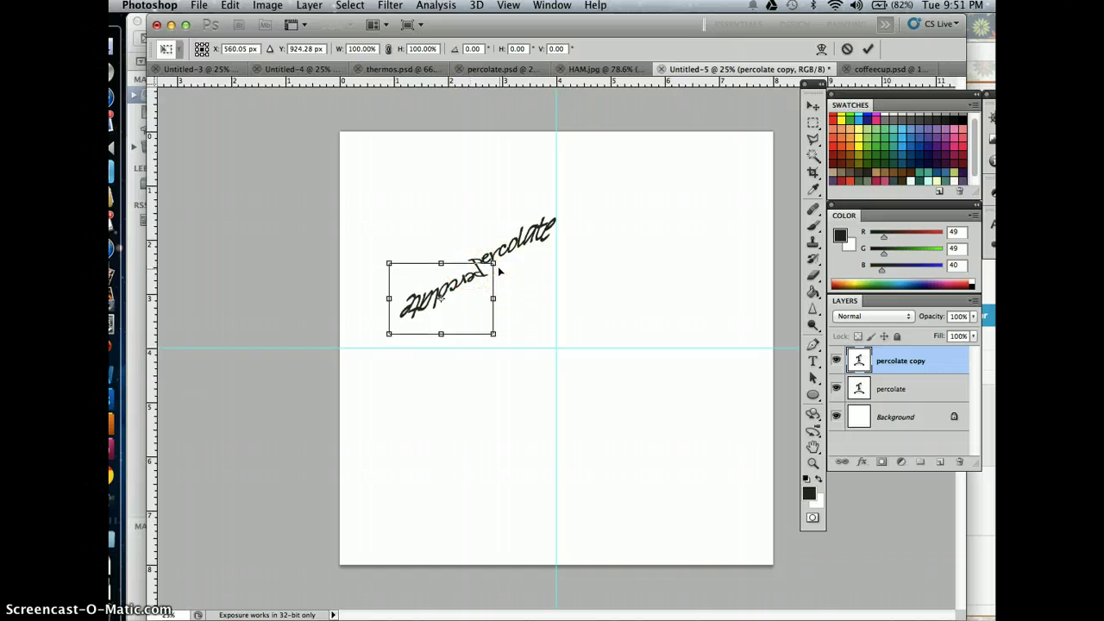
{"action": "key", "text": "Right"}
{"action": "key", "text": "Right"}
{"action": "key", "text": "Right"}
{"action": "key", "text": "Right"}
{"action": "key", "text": "Return"}
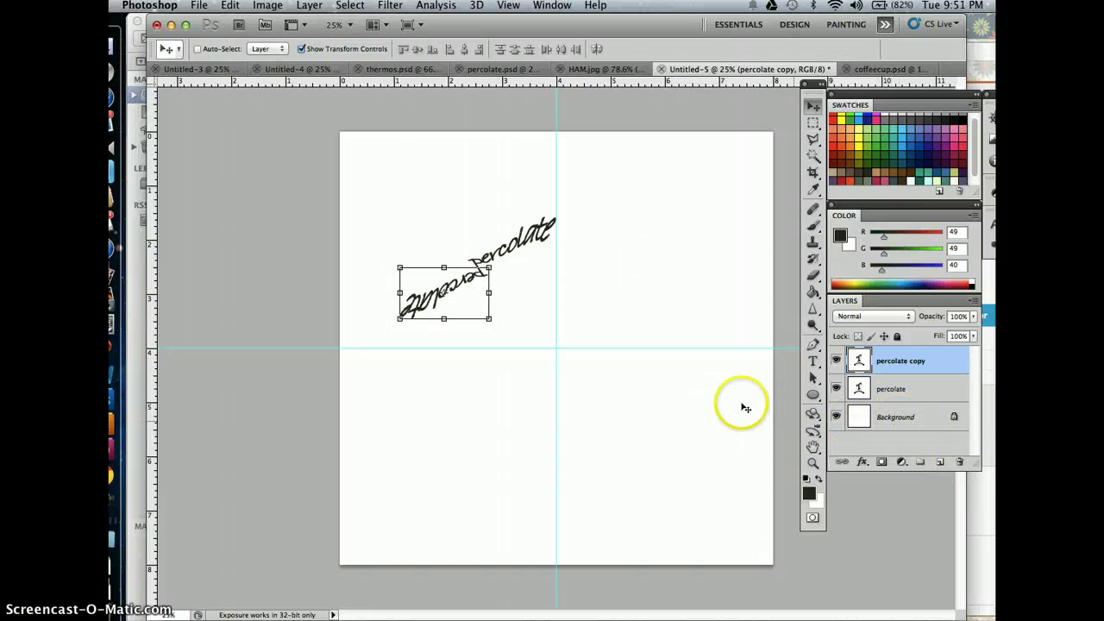
Rasterize both percolate text layers, the original and its upside-down copy, together.
{"action": "left_click", "coordinate": [906, 417]}
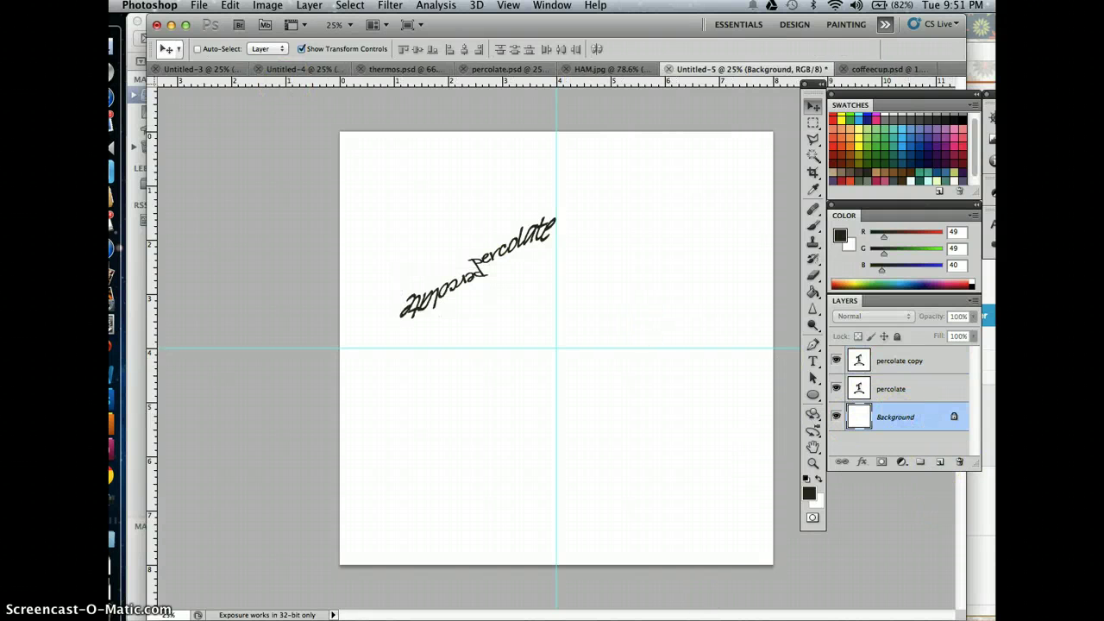
{"action": "left_click", "coordinate": [915, 390]}
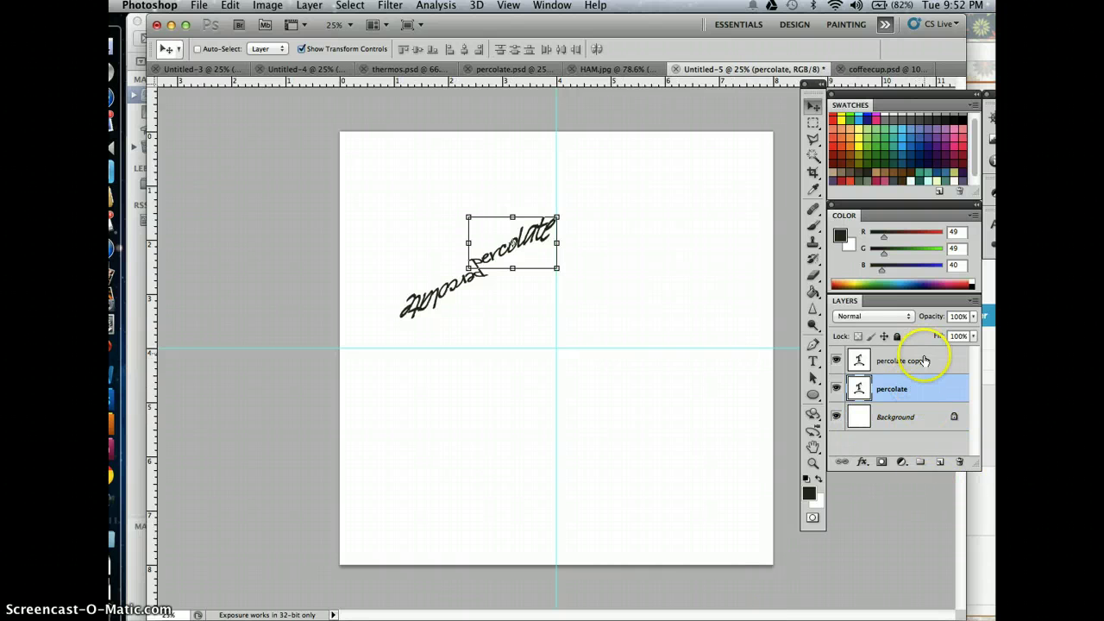
{"action": "left_click", "coordinate": [924, 363], "text": "shift"}
{"action": "right_click", "coordinate": [923, 368]}
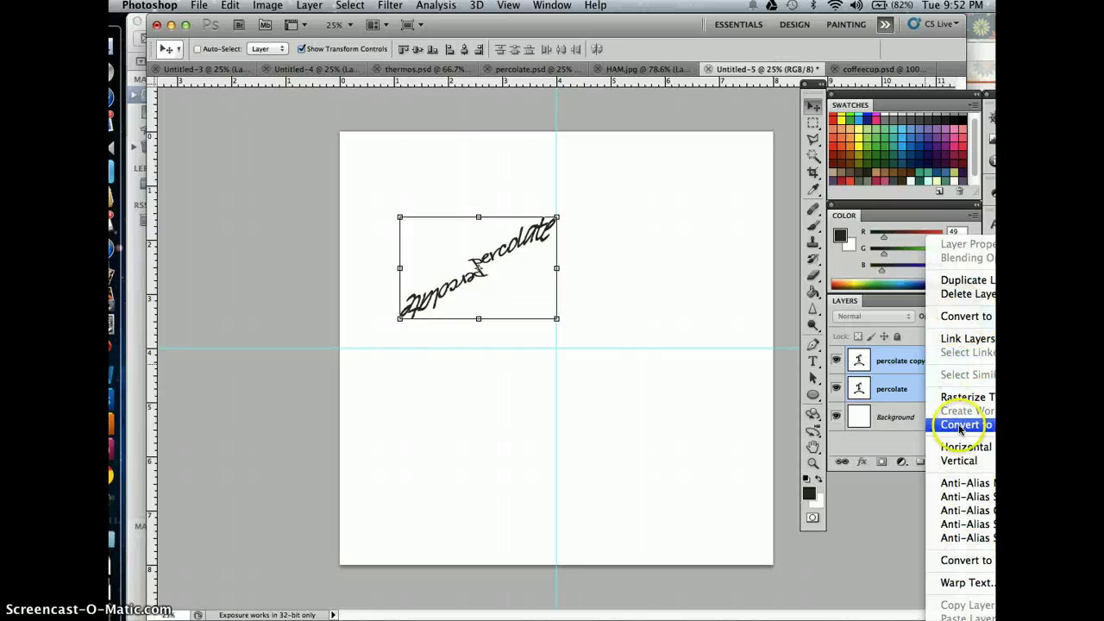
{"action": "left_click", "coordinate": [962, 398]}
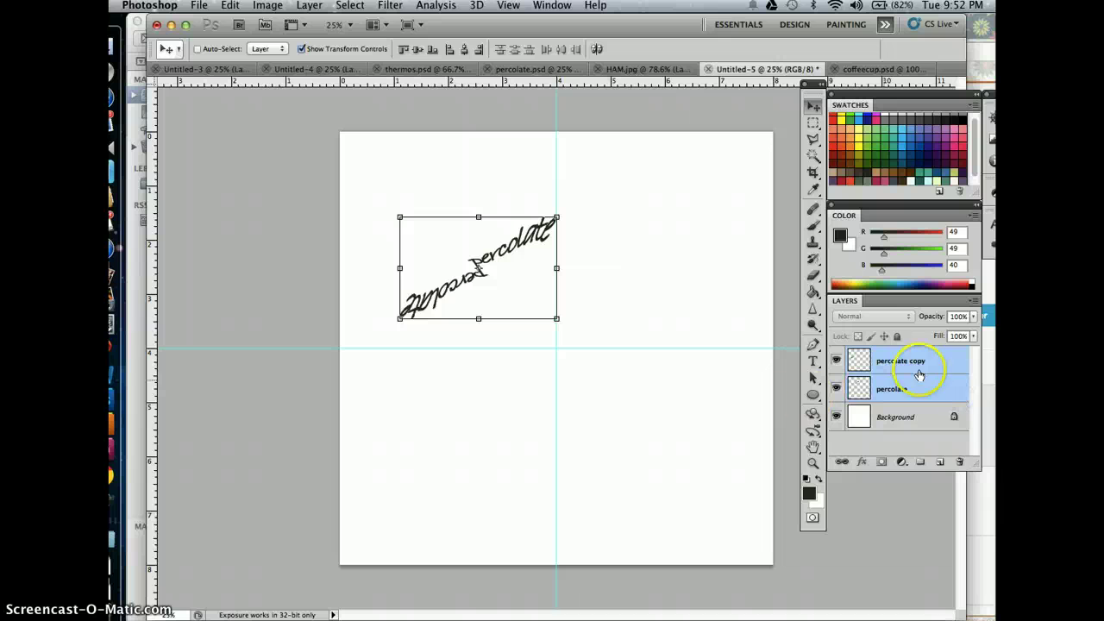
Merge the two rasterized percolate layers into one and rotate the merged words about 15° counterclockwise.
{"action": "right_click", "coordinate": [923, 380]}
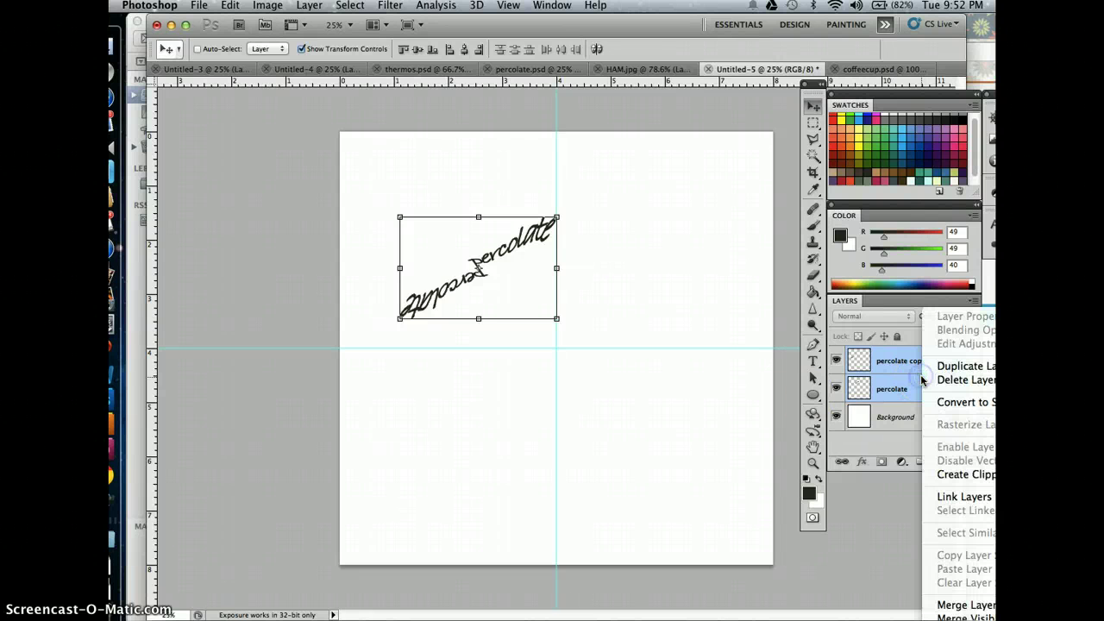
{"action": "left_click", "coordinate": [965, 607]}
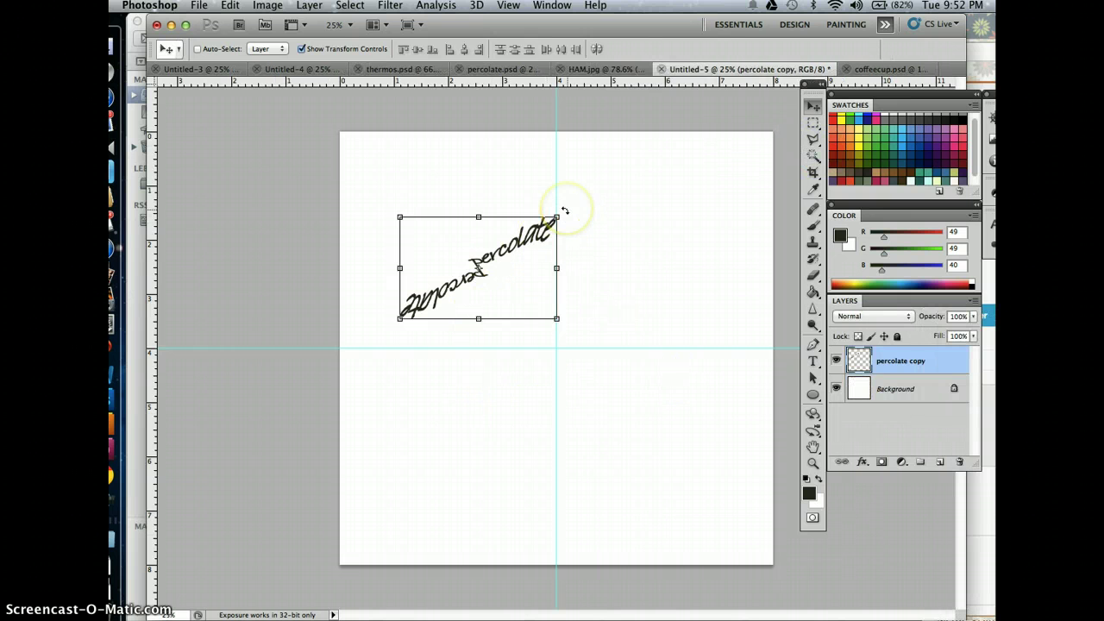
{"action": "left_click_drag", "start_coordinate": [565, 210], "coordinate": [547, 167]}
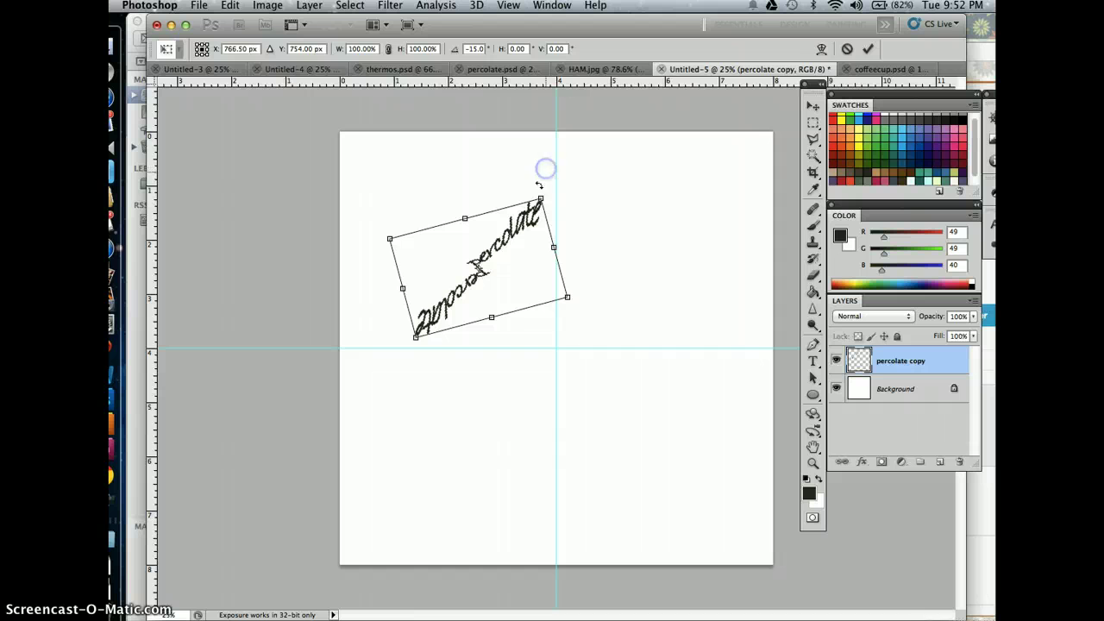
{"action": "double_click", "coordinate": [528, 271]}
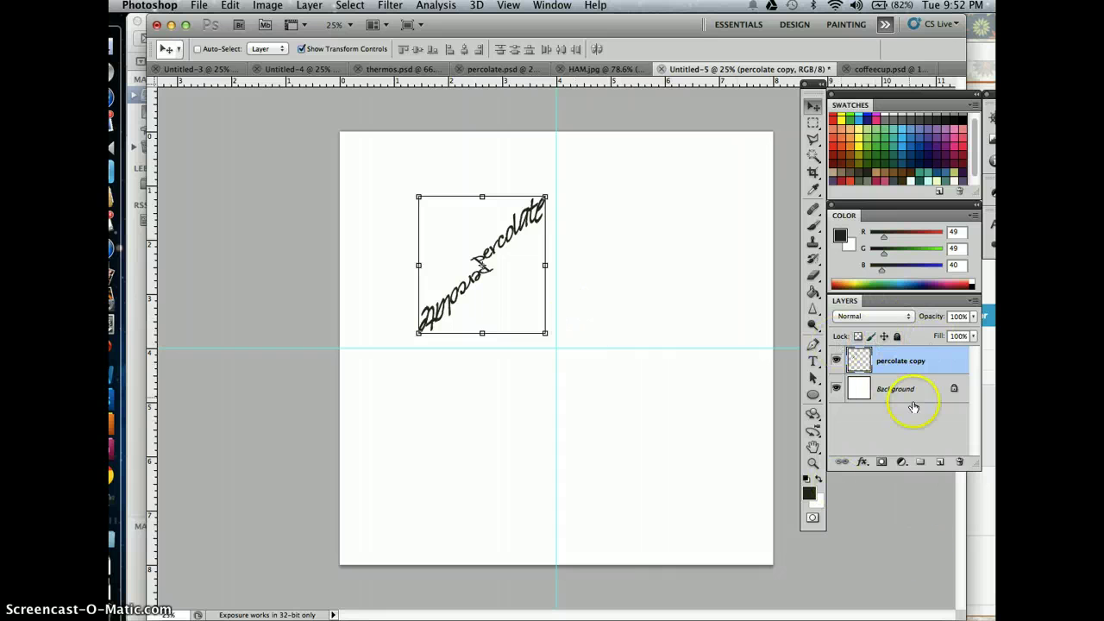
Add a 13 px outside stroke in muted beige (RGB 180, 165, 150) to the merged percolate layer.
{"action": "double_click", "coordinate": [934, 371]}
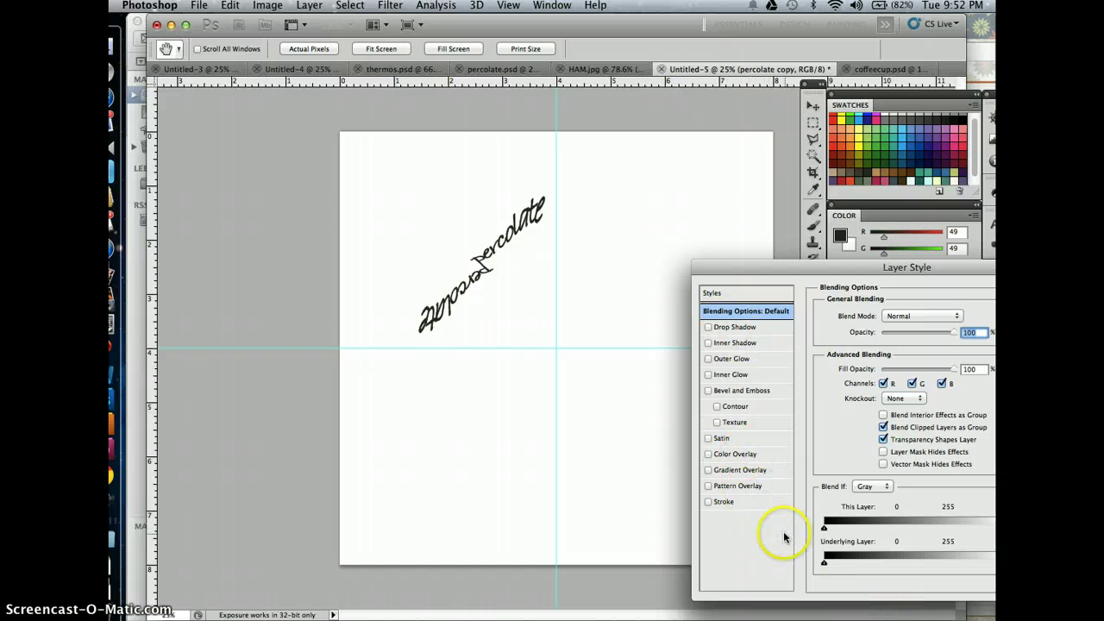
{"action": "left_click", "coordinate": [745, 505]}
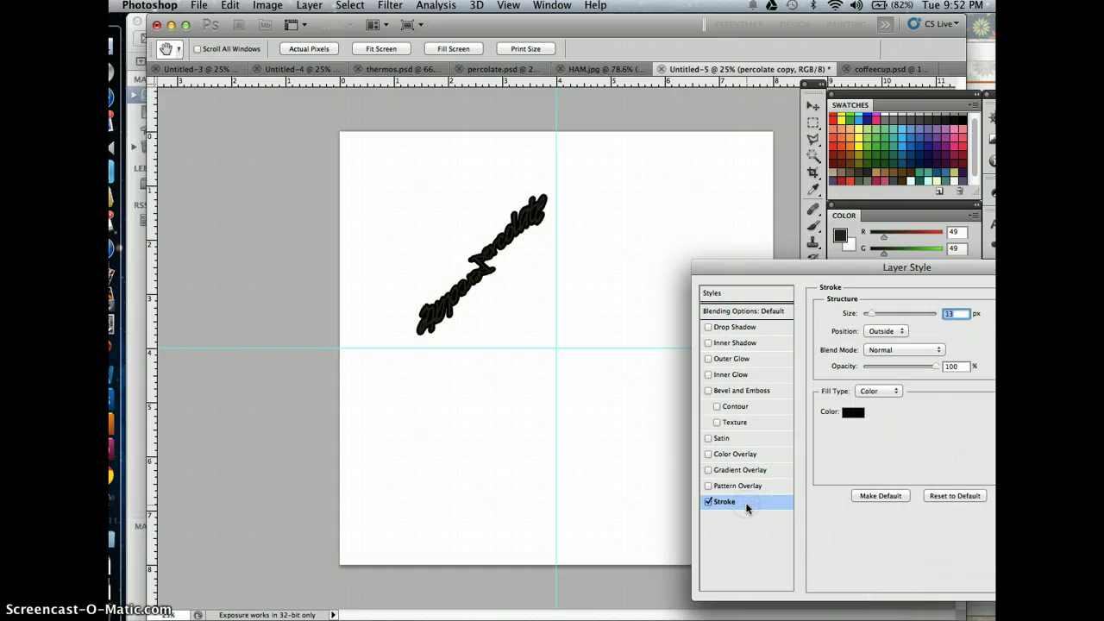
{"action": "left_click", "coordinate": [854, 413]}
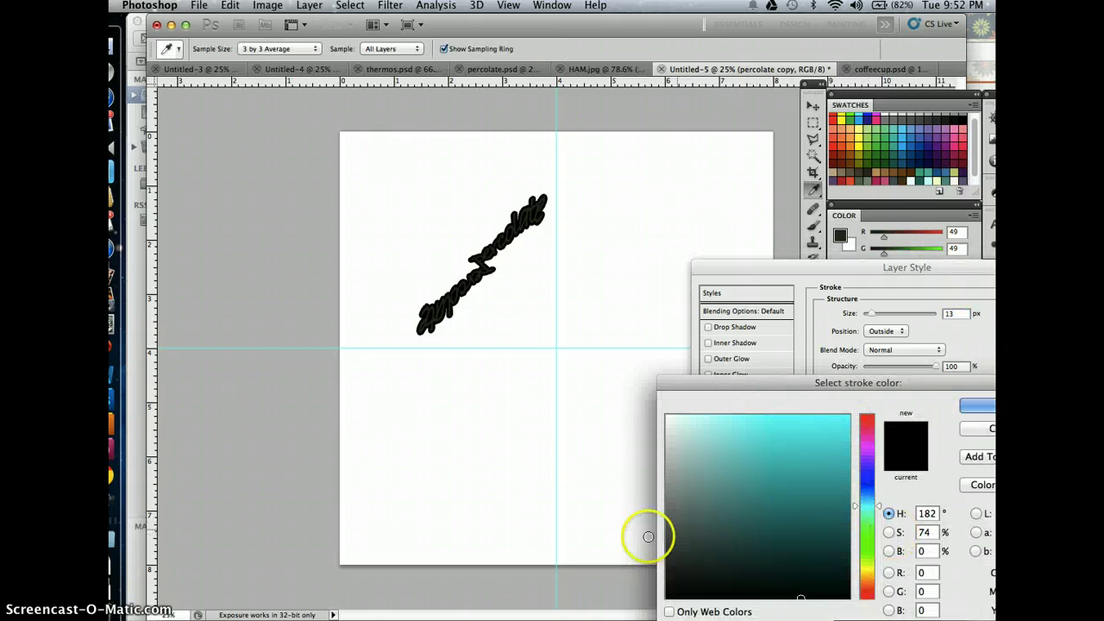
{"action": "left_click", "coordinate": [868, 583]}
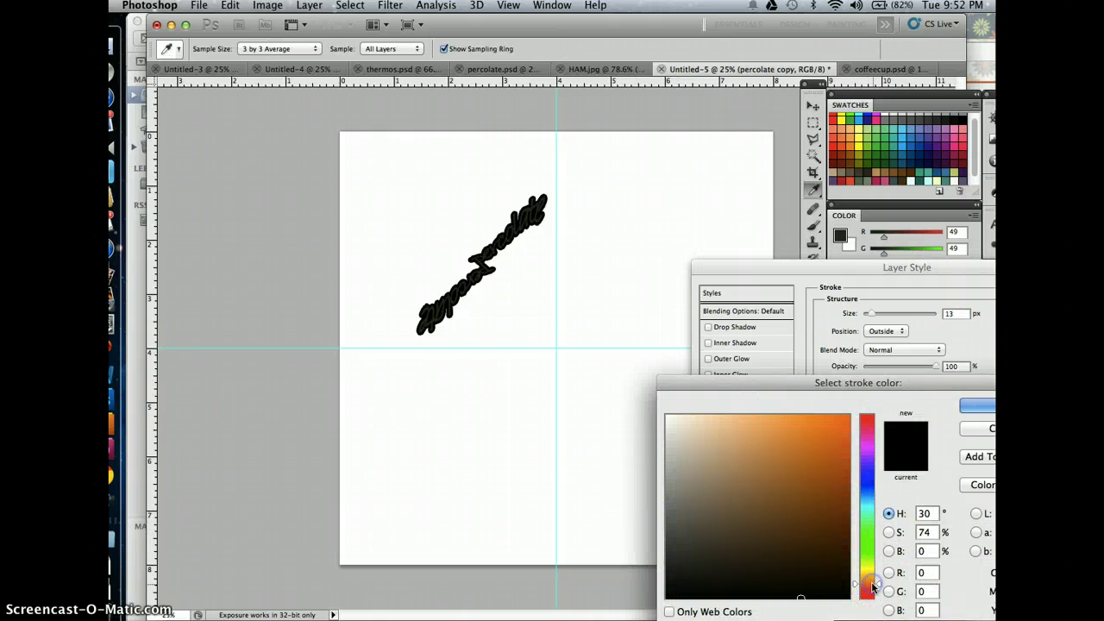
{"action": "left_click", "coordinate": [697, 464]}
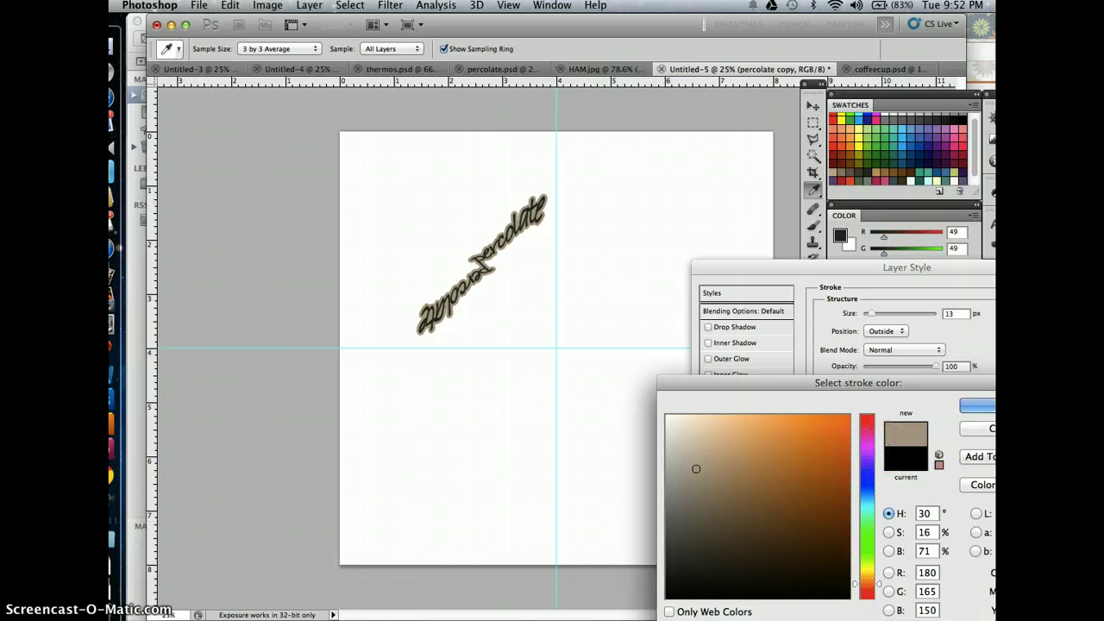
{"action": "key", "text": "Return"}
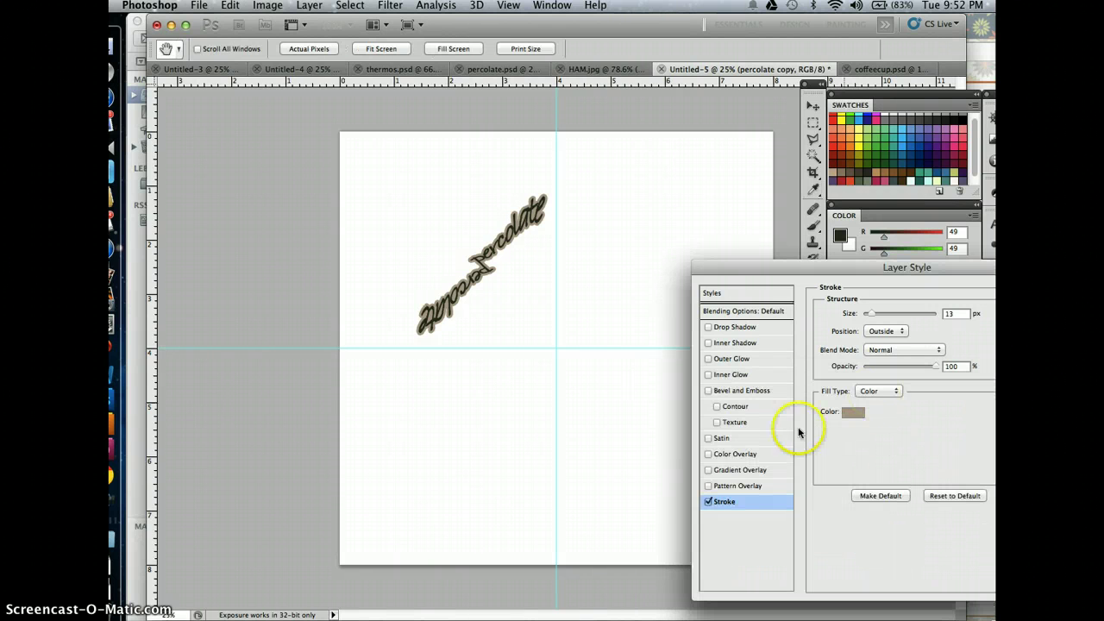
Add a gradient overlay to the merged words and set its black starting stop to dark brown (RGB 56, 45, 40).
{"action": "left_click", "coordinate": [737, 470]}
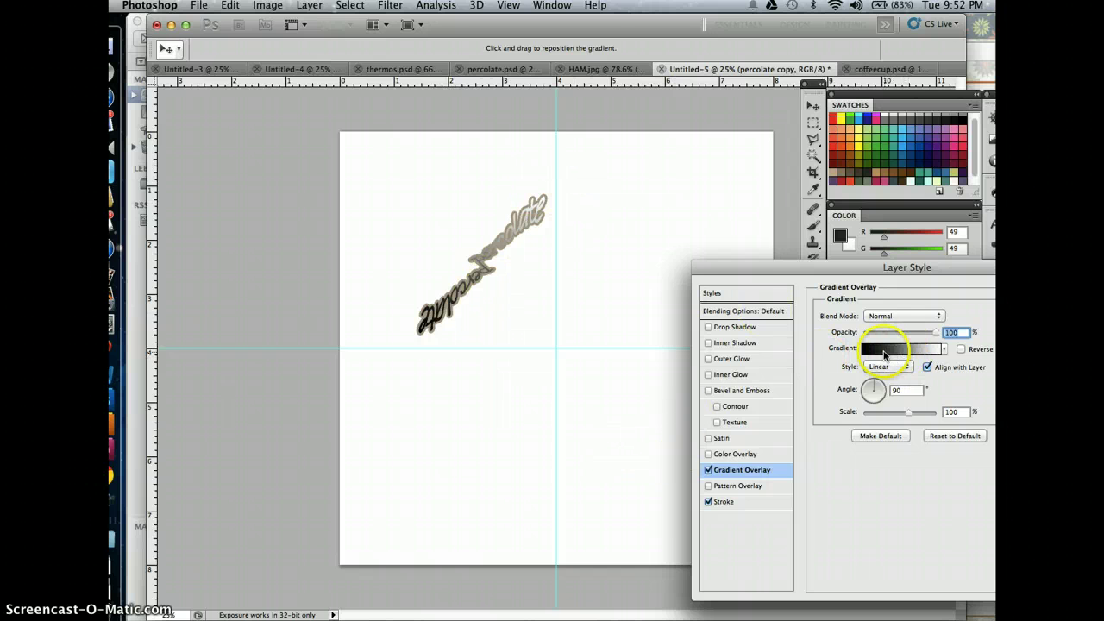
{"action": "left_click", "coordinate": [884, 354]}
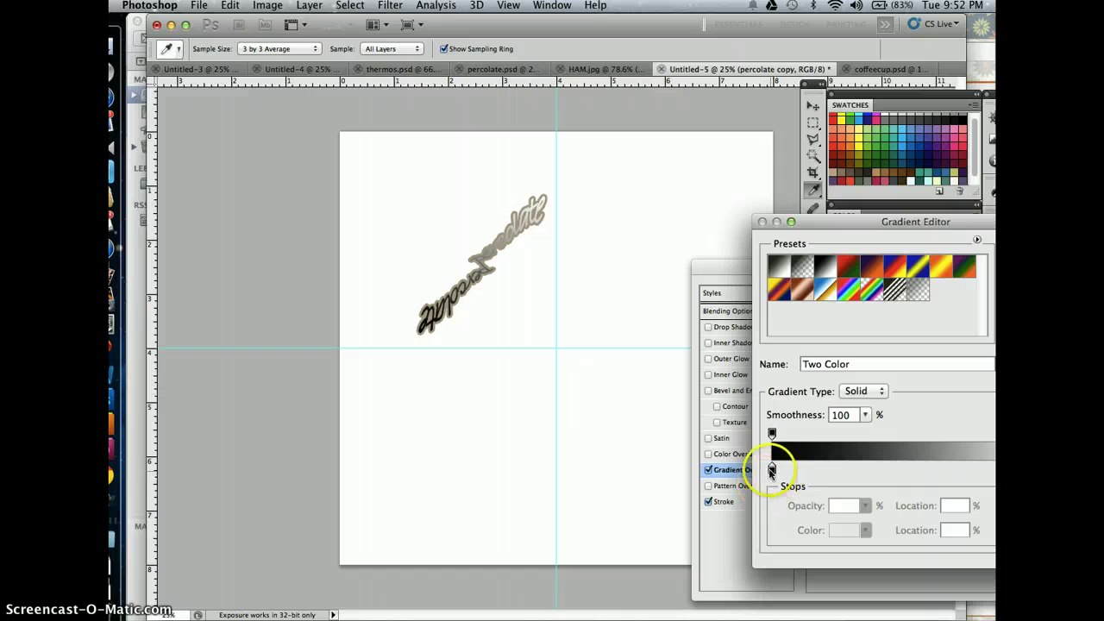
{"action": "key", "text": "Return"}
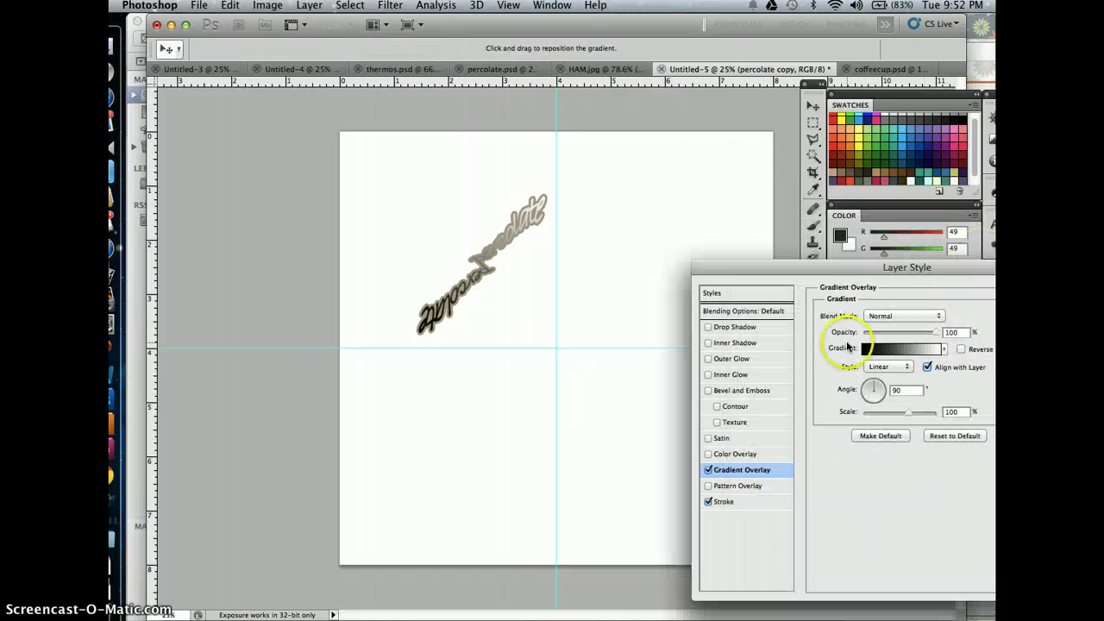
{"action": "left_click", "coordinate": [893, 350]}
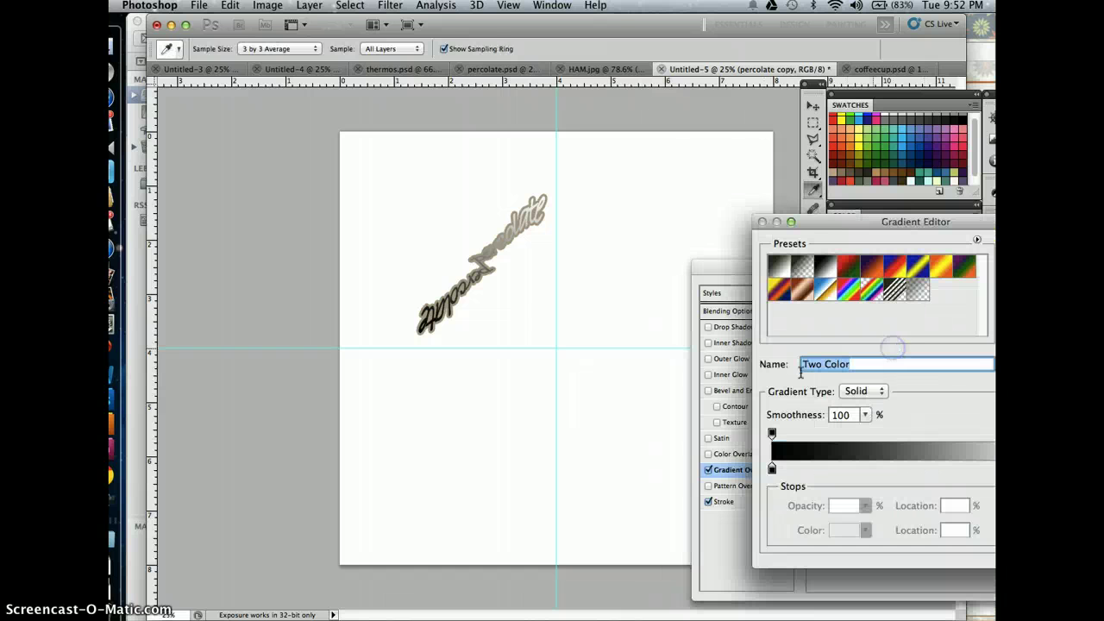
{"action": "left_click", "coordinate": [772, 468]}
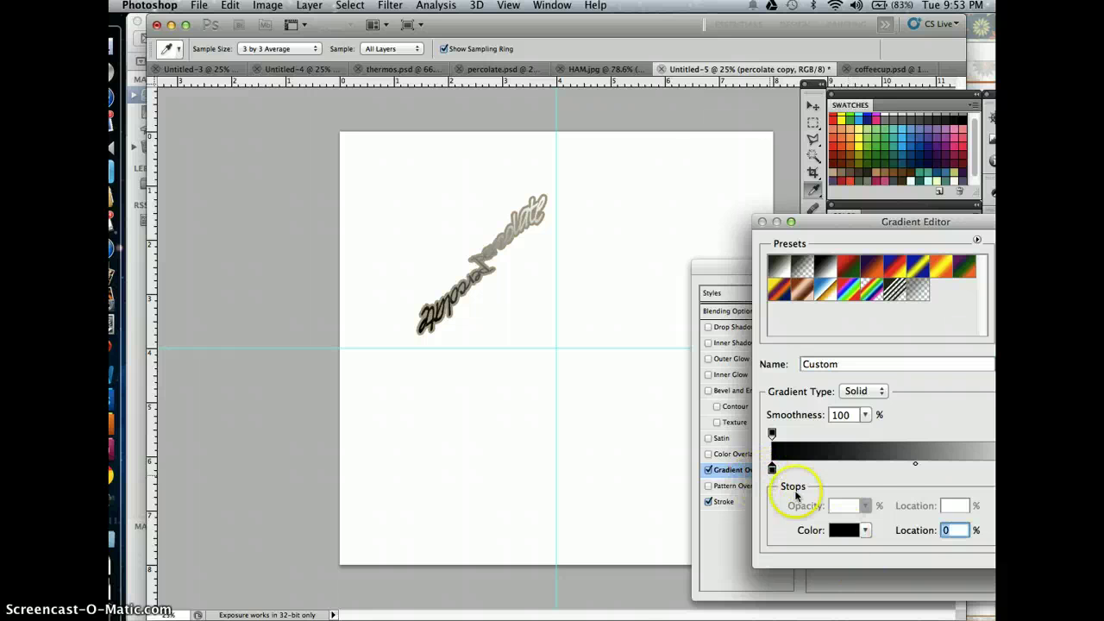
{"action": "left_click", "coordinate": [843, 529]}
{"action": "left_click", "coordinate": [867, 591]}
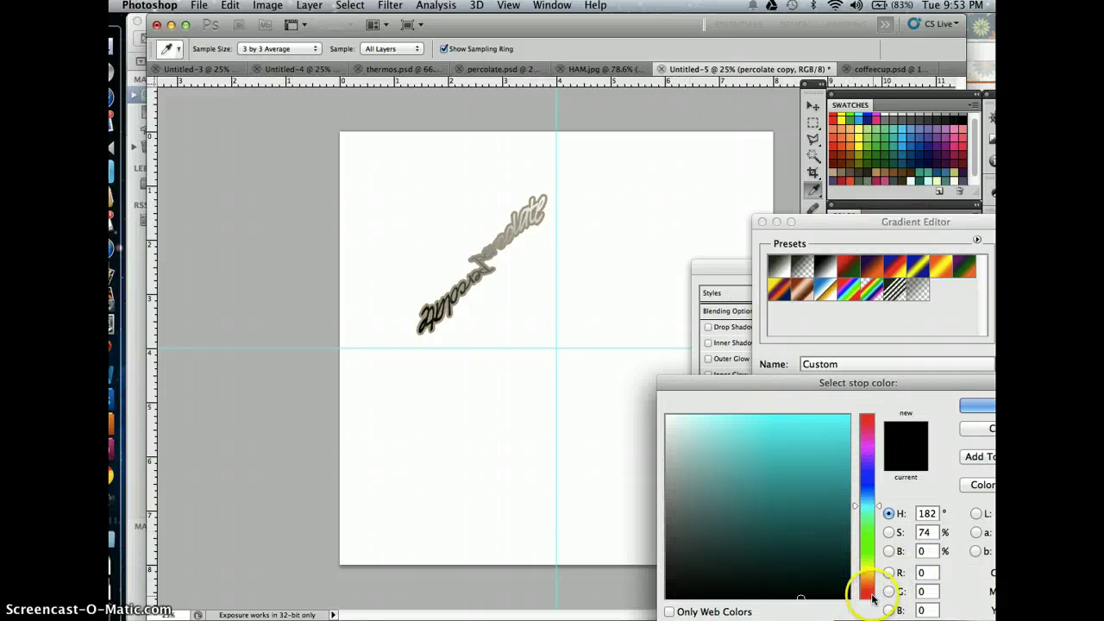
{"action": "left_click", "coordinate": [716, 558]}
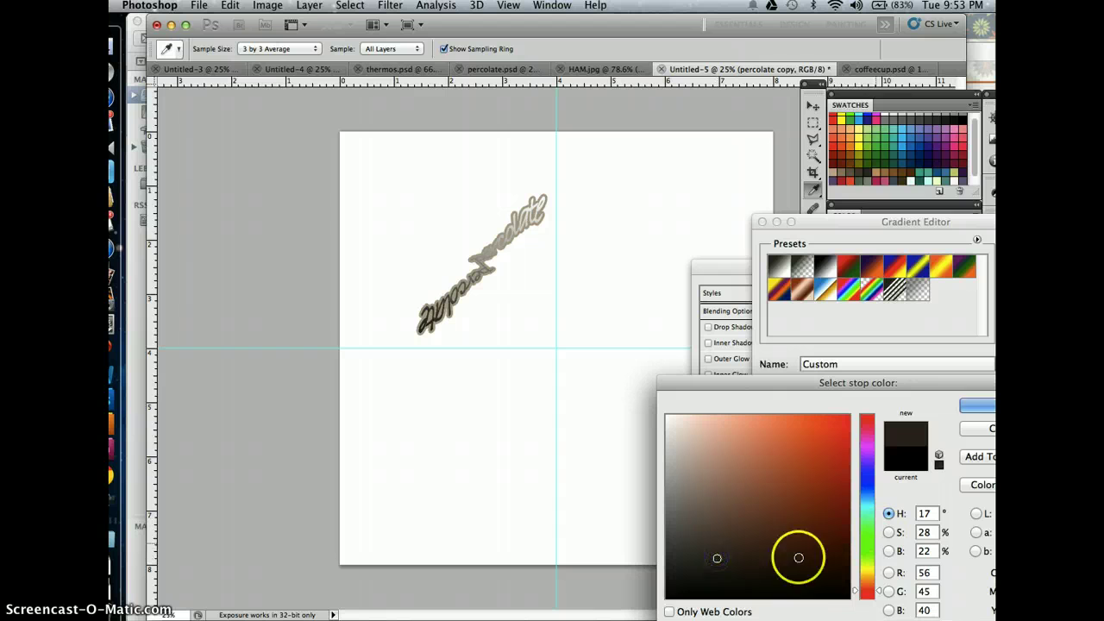
{"action": "left_click", "coordinate": [979, 405]}
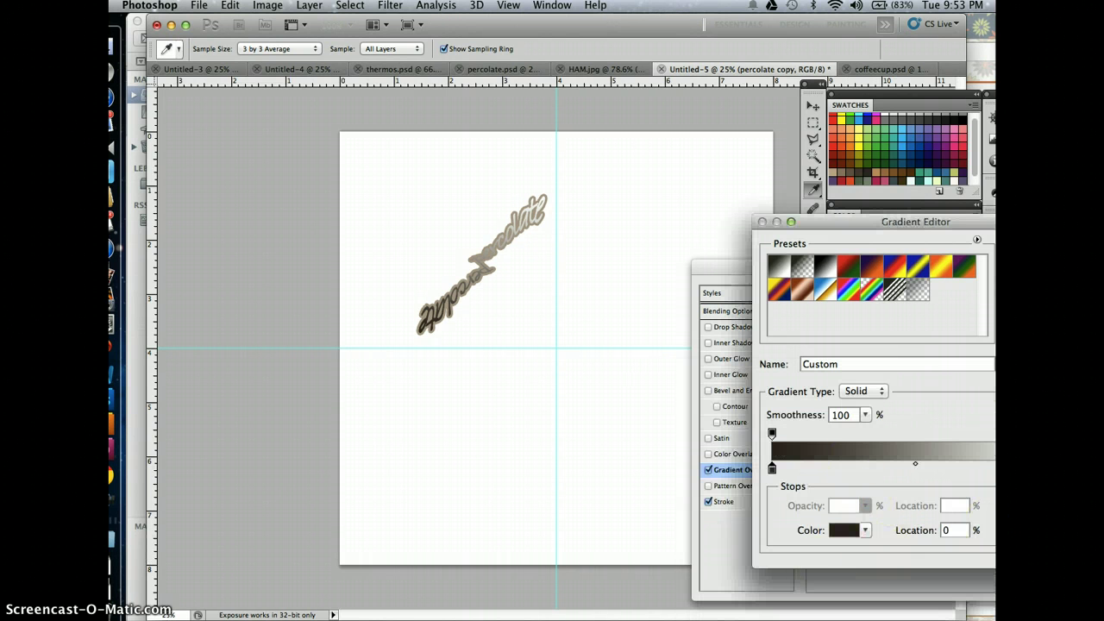
Set the gradient's white end stop to a warm off-white (RGB 235, 235, 233) and apply the layer style.
{"action": "left_click", "coordinate": [846, 528]}
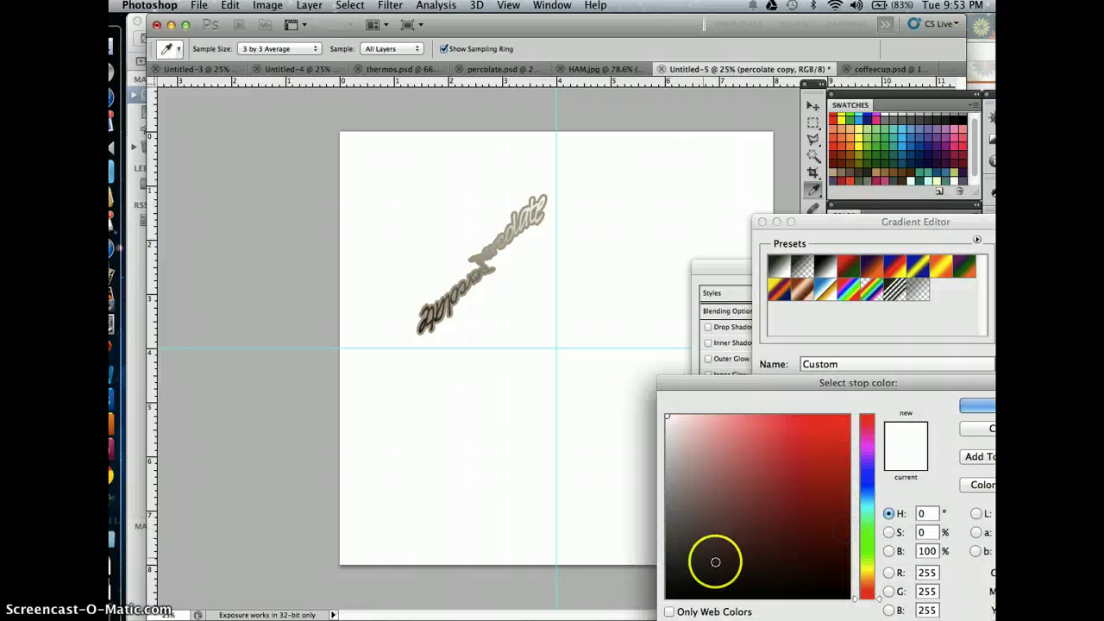
{"action": "left_click", "coordinate": [866, 575]}
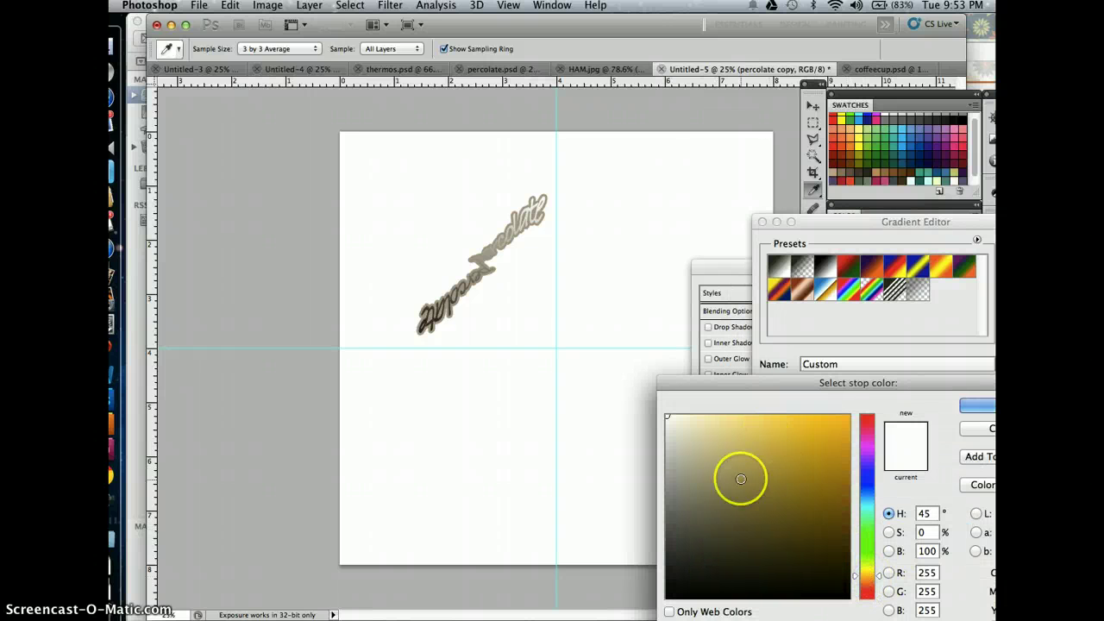
{"action": "left_click", "coordinate": [798, 456]}
{"action": "left_click", "coordinate": [729, 487]}
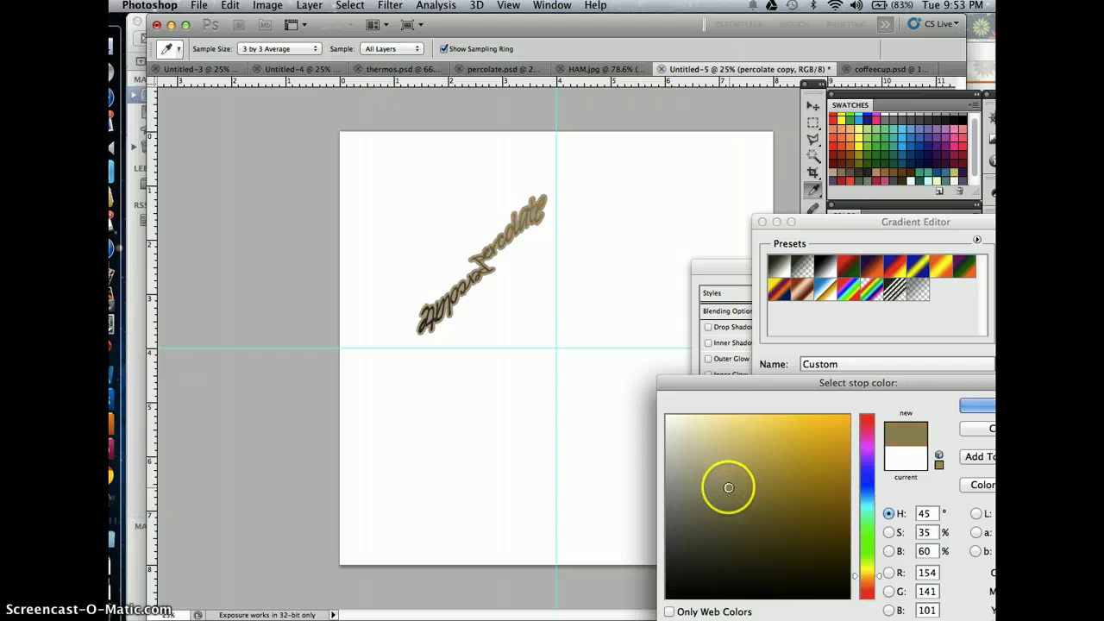
{"action": "left_click", "coordinate": [681, 438]}
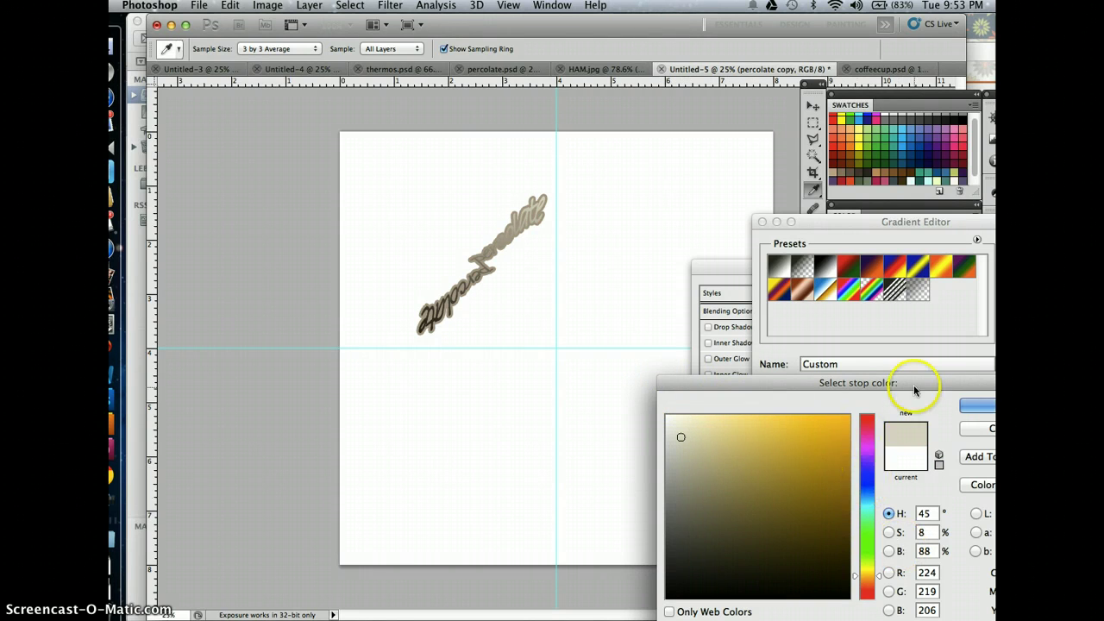
{"action": "left_click", "coordinate": [667, 428]}
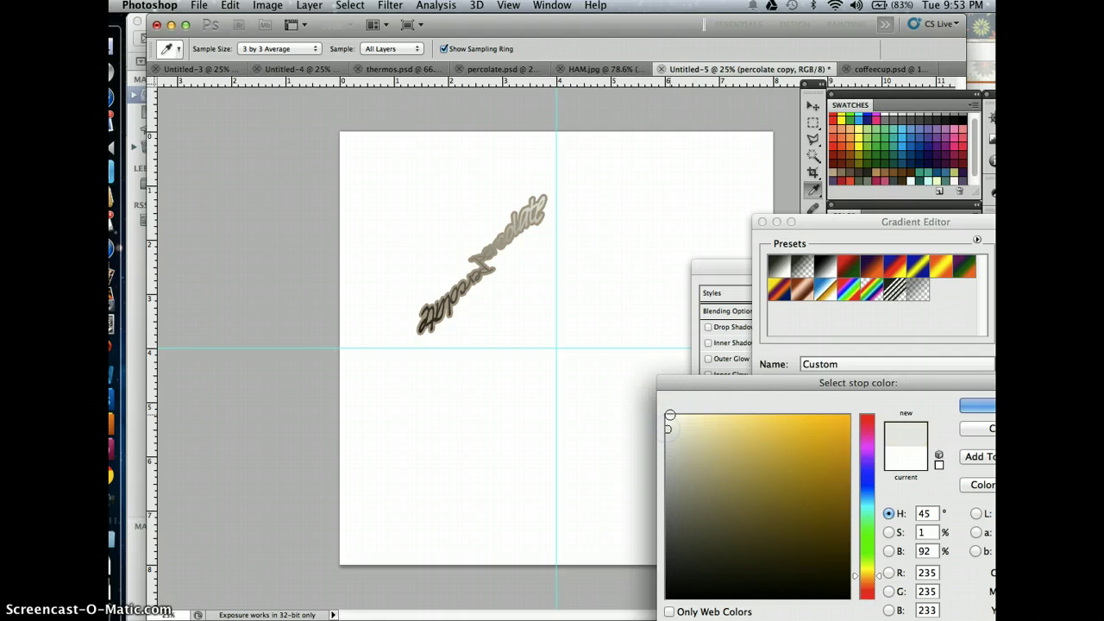
{"action": "left_click", "coordinate": [976, 405]}
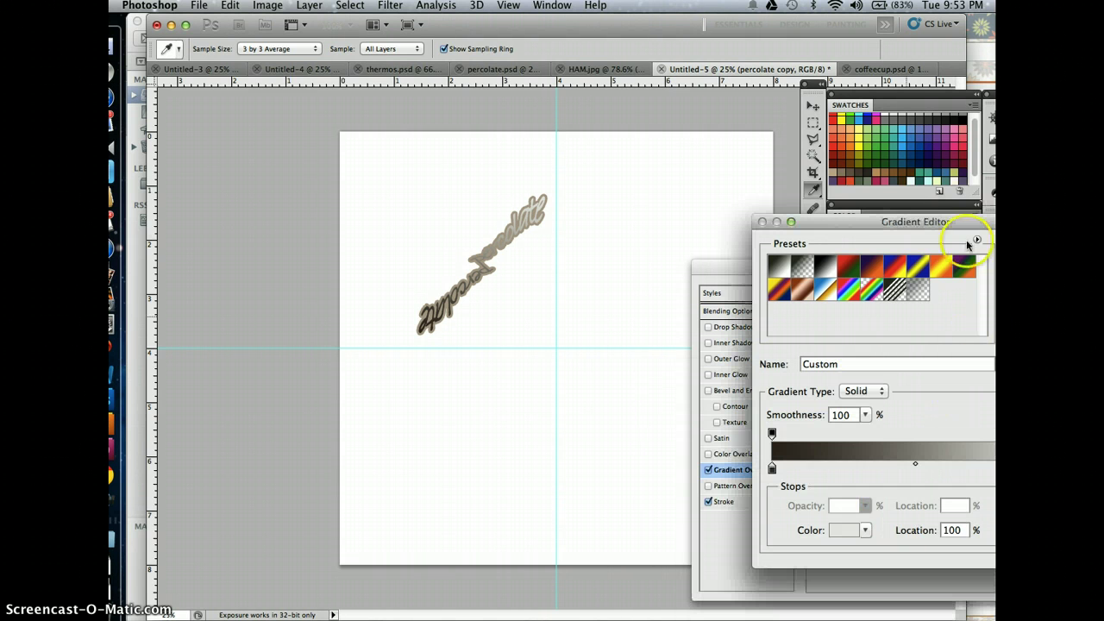
{"action": "key", "text": "Return"}
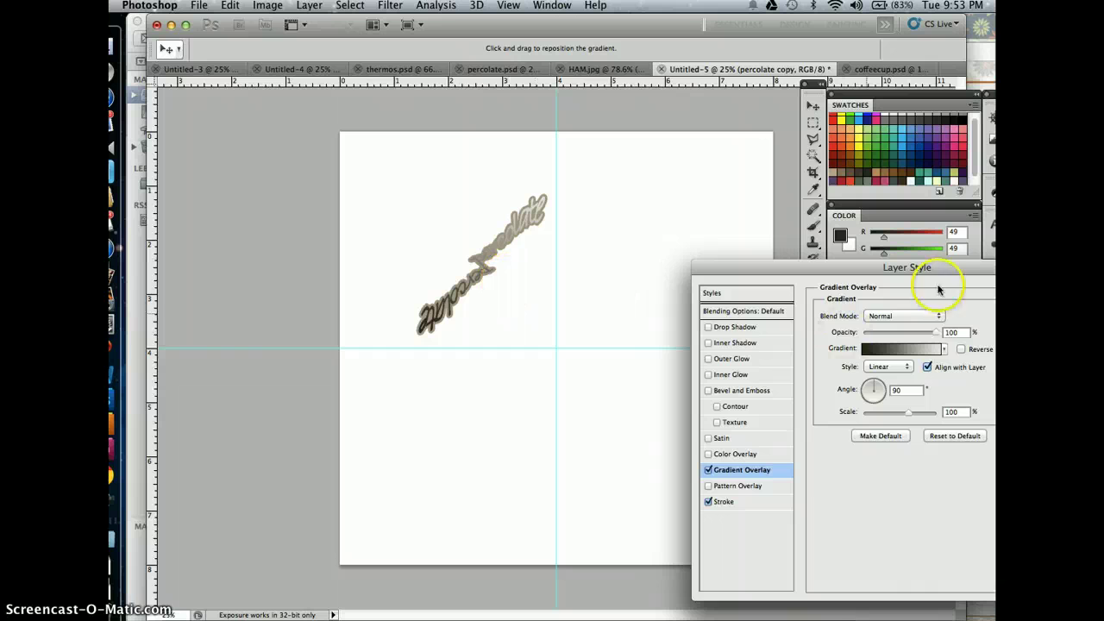
{"action": "key", "text": "Return"}
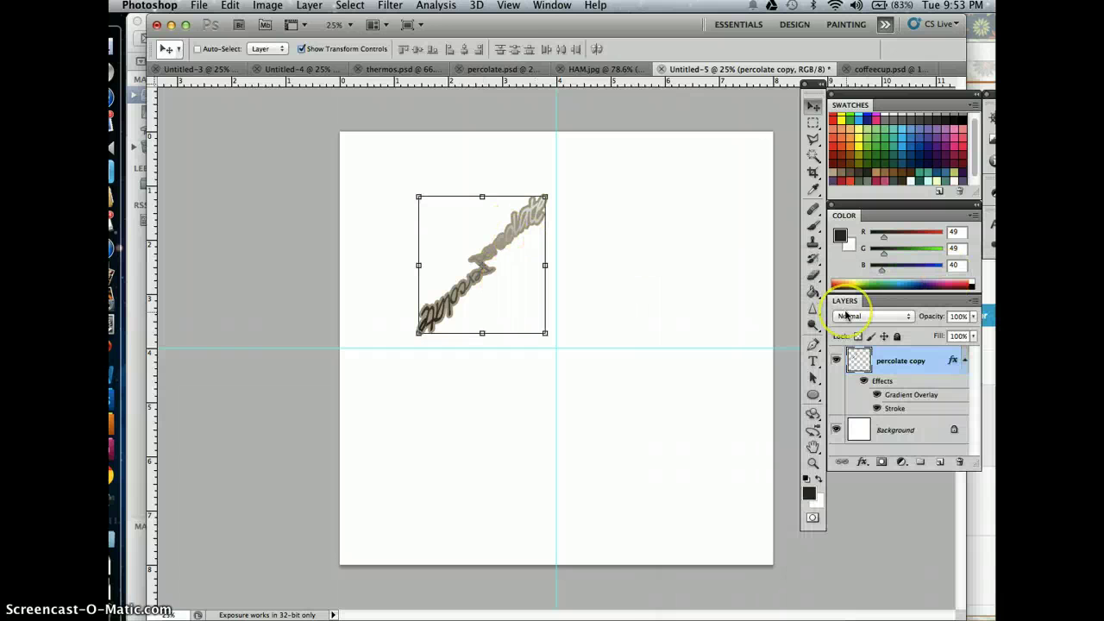
Move the merged words so their bounding box snaps against the vertical and horizontal centre guides.
{"action": "left_click", "coordinate": [507, 286]}
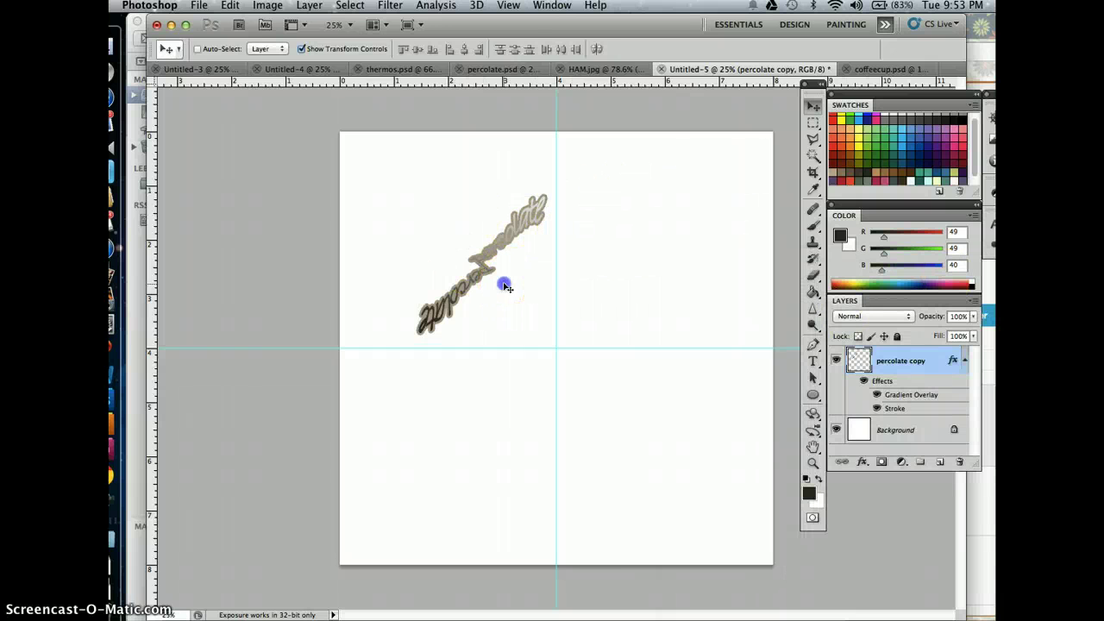
{"action": "mouse_move", "coordinate": [506, 285]}
{"action": "left_mouse_down"}
{"action": "mouse_move", "coordinate": [503, 298]}
{"action": "mouse_move", "coordinate": [516, 301]}
{"action": "left_mouse_up"}
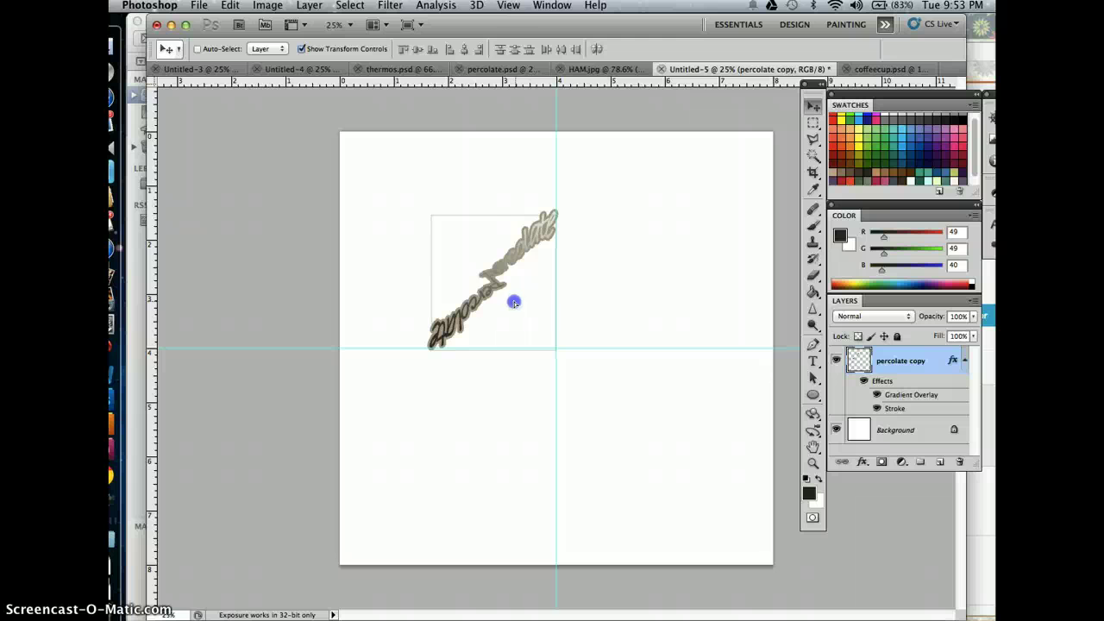
{"action": "left_click_drag", "start_coordinate": [514, 302], "coordinate": [515, 304]}
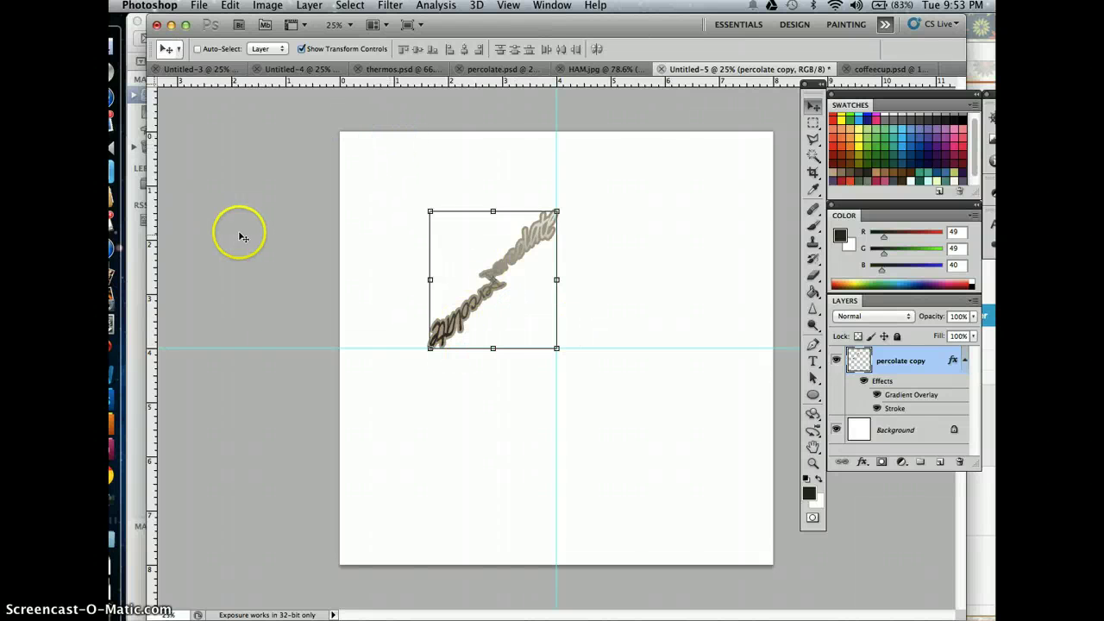
Add a vertical and a horizontal guide, each at about 3.5 on the rulers, just before the centre guides.
{"action": "left_click_drag", "start_coordinate": [152, 268], "coordinate": [529, 267]}
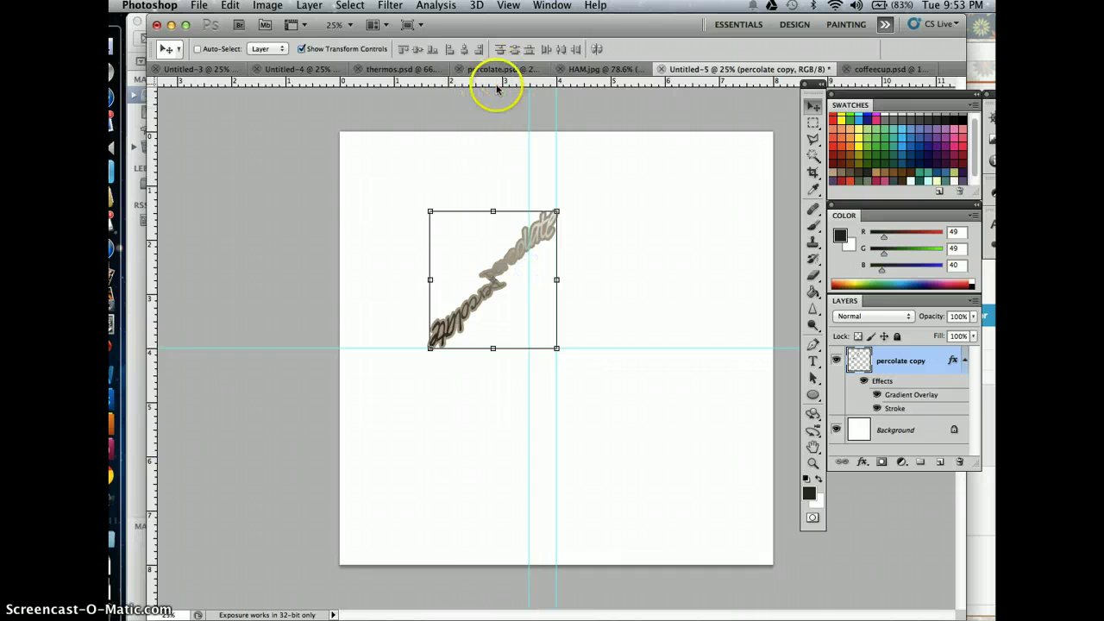
{"action": "left_click_drag", "start_coordinate": [480, 86], "coordinate": [492, 321]}
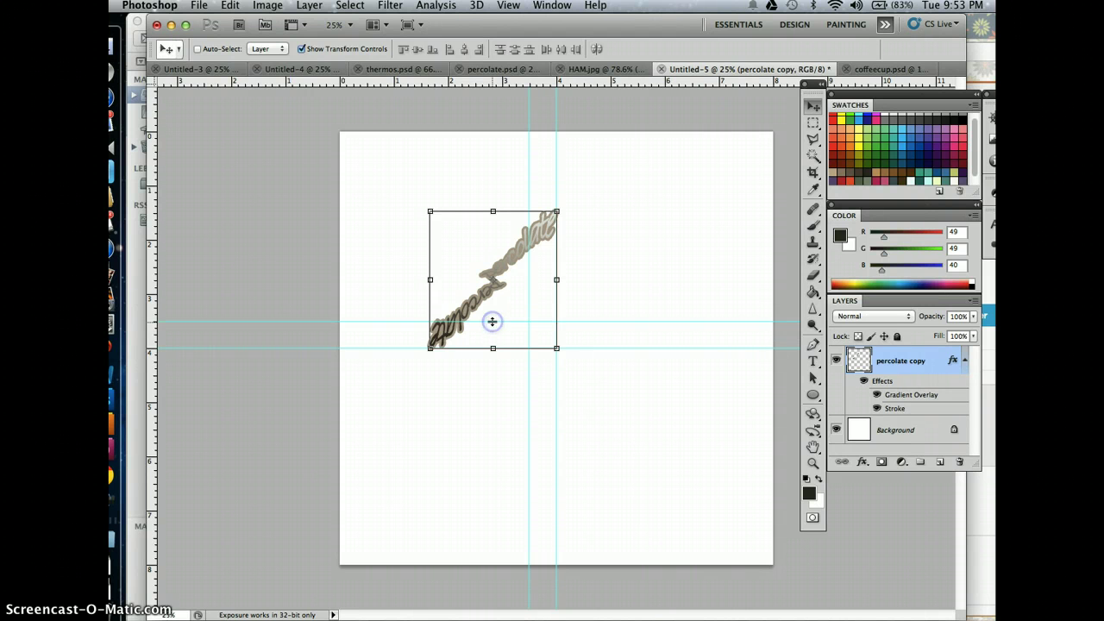
Move the merged words up and left so their bounding box sits against the two guides at 3.5, and apply the transform.
{"action": "left_click_drag", "start_coordinate": [475, 247], "coordinate": [458, 230]}
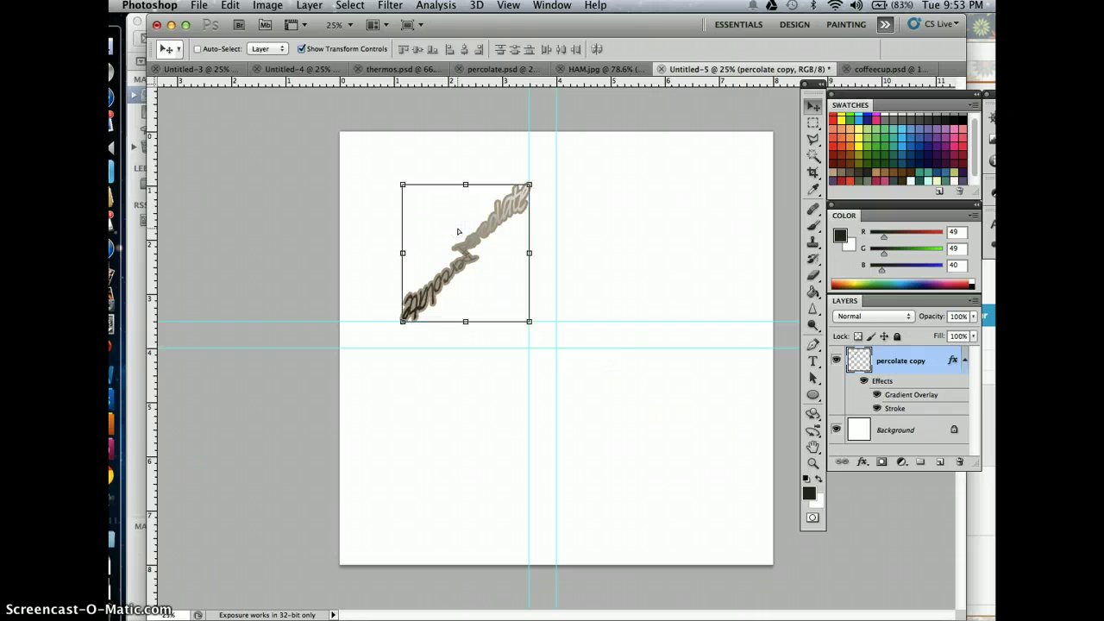
{"action": "key", "text": "Left"}
{"action": "mouse_move", "coordinate": [398, 165]}
{"action": "left_mouse_down"}
{"action": "mouse_move", "coordinate": [388, 192]}
{"action": "mouse_move", "coordinate": [392, 171]}
{"action": "left_mouse_up"}
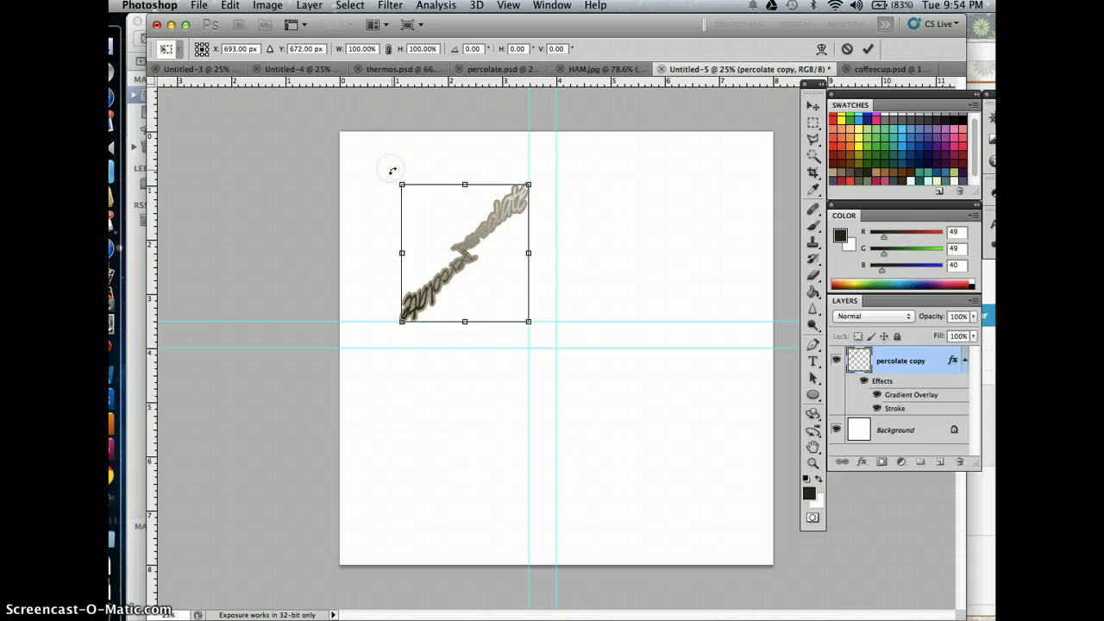
{"action": "key", "text": "Return"}
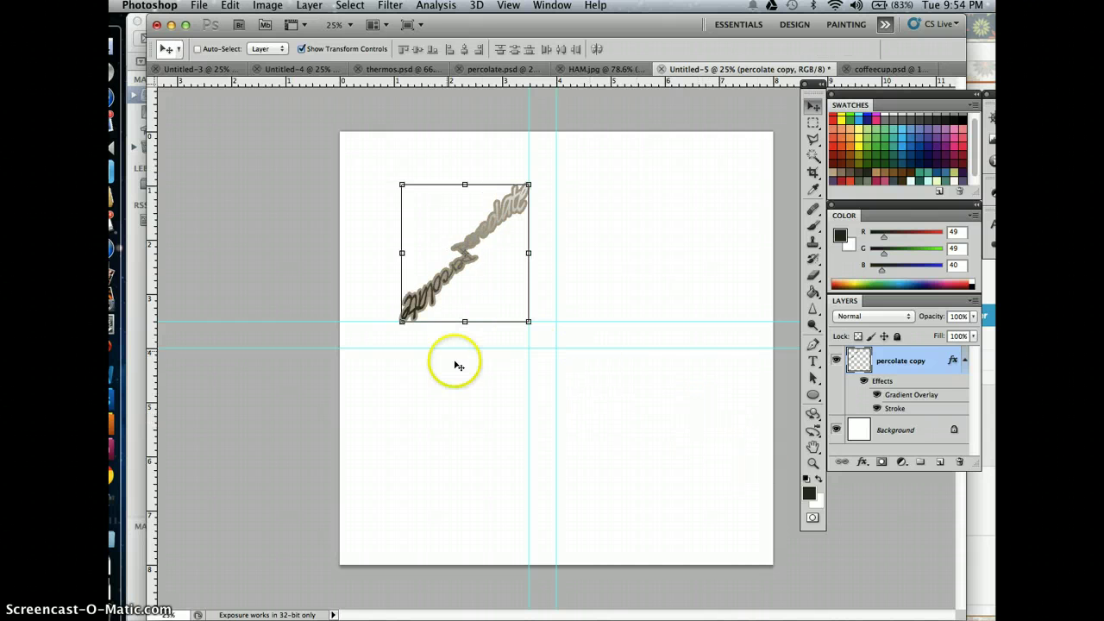
Add a new layer directly above the background and choose the 404 px coffee-bean brush for painting.
{"action": "left_click", "coordinate": [924, 440]}
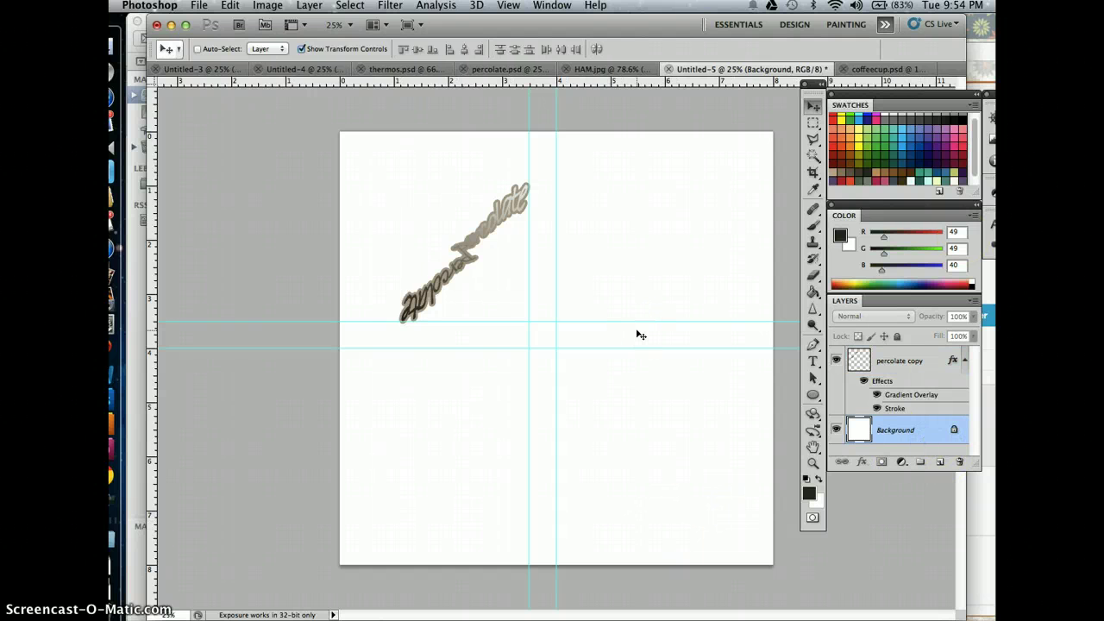
{"action": "key", "text": "super+shift+n"}
{"action": "key", "text": "Return"}
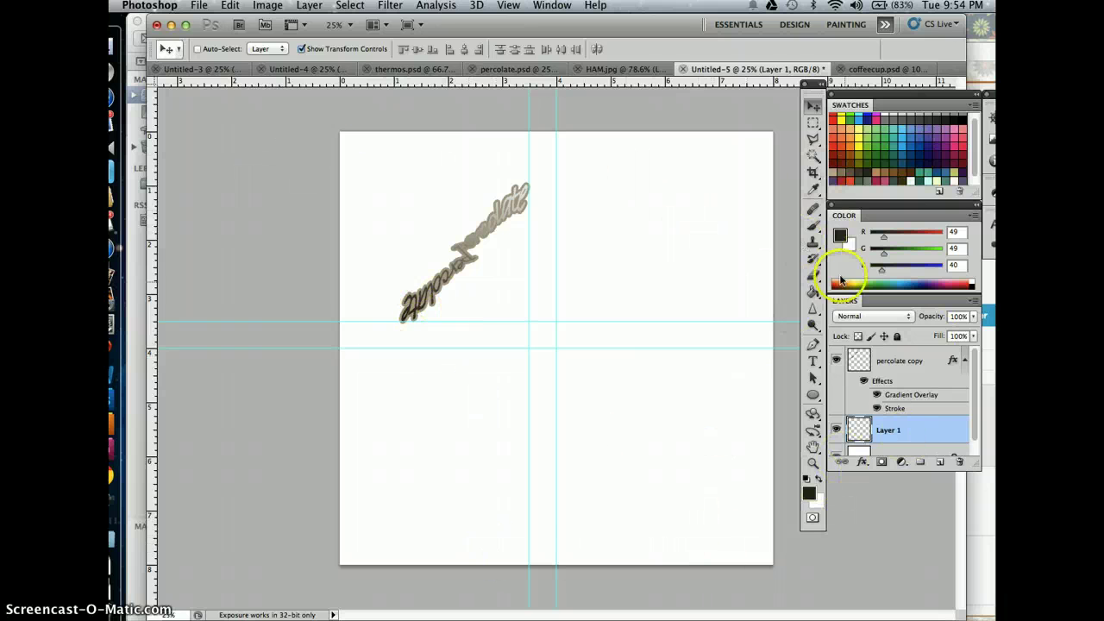
{"action": "left_click", "coordinate": [813, 225]}
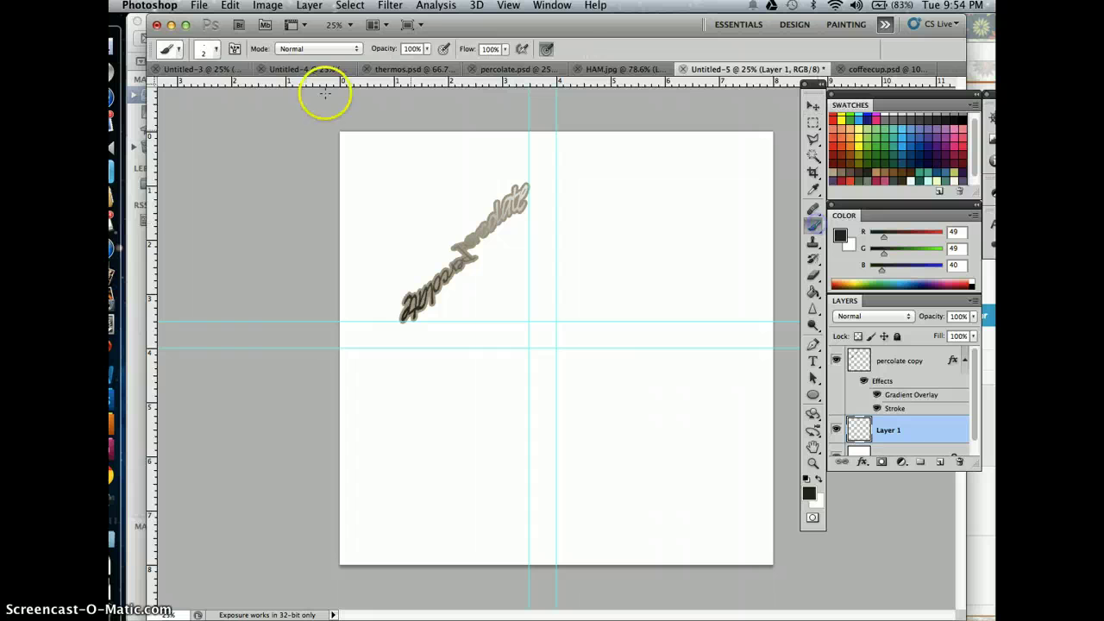
{"action": "left_click", "coordinate": [219, 52]}
{"action": "scroll", "coordinate": [244, 185], "scroll_direction": "down", "scroll_amount": 5}
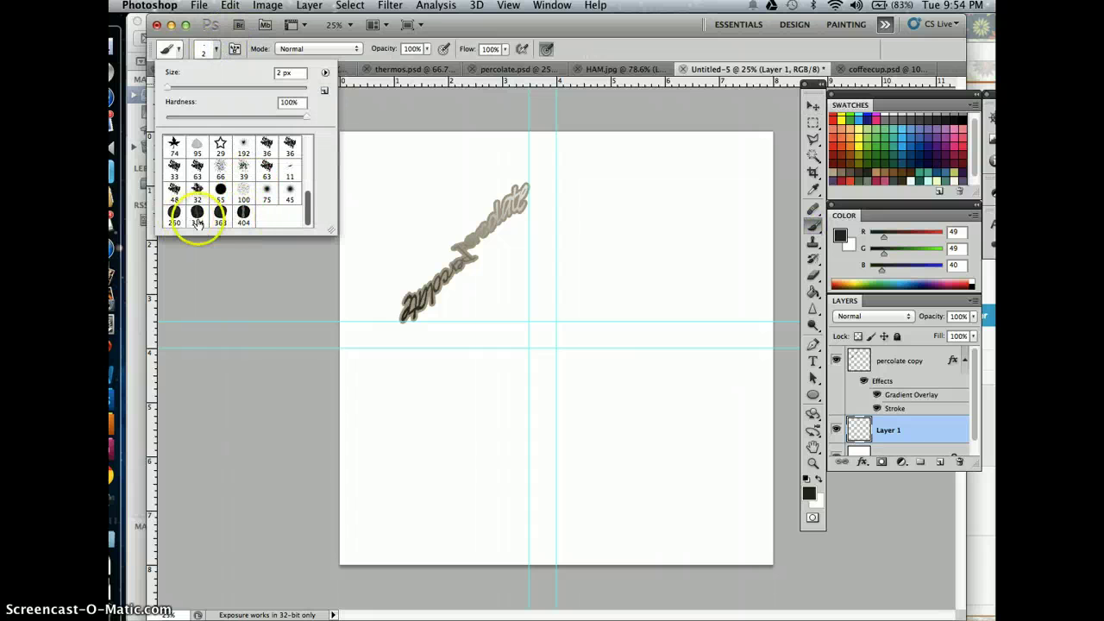
{"action": "left_click", "coordinate": [243, 216]}
{"action": "mouse_move", "coordinate": [775, 511]}
{"action": "left_mouse_down"}
{"action": "mouse_move", "coordinate": [561, 432]}
{"action": "mouse_move", "coordinate": [633, 382]}
{"action": "mouse_move", "coordinate": [579, 382]}
{"action": "mouse_move", "coordinate": [770, 406]}
{"action": "mouse_move", "coordinate": [604, 38]}
{"action": "left_mouse_up"}
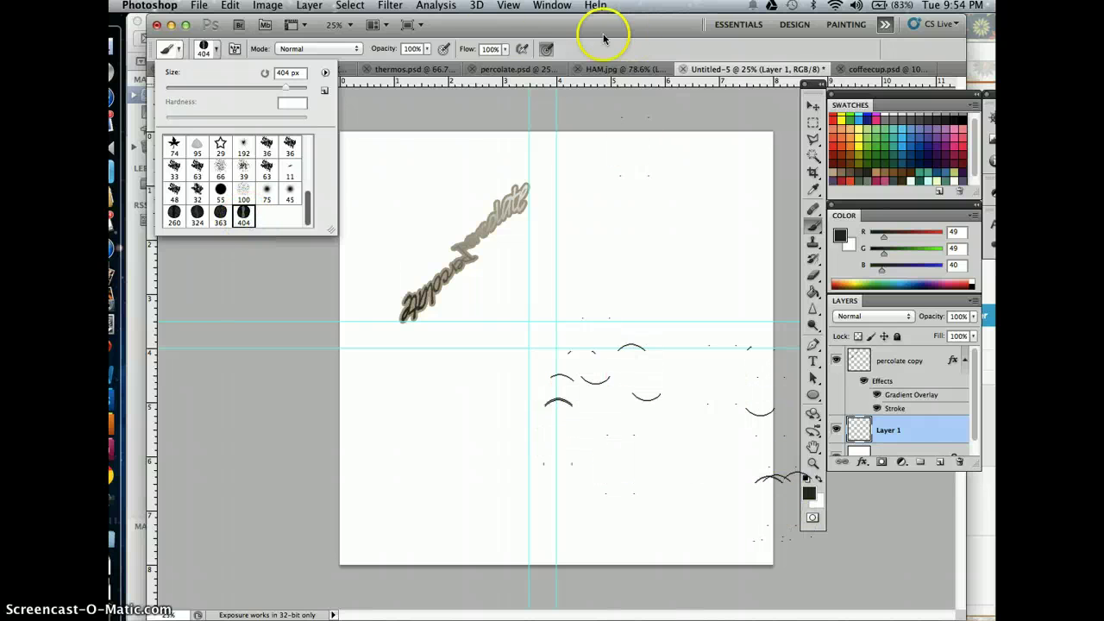
Open the brush settings and set the bean brush tip's spacing to 169%.
{"action": "left_click", "coordinate": [552, 5]}
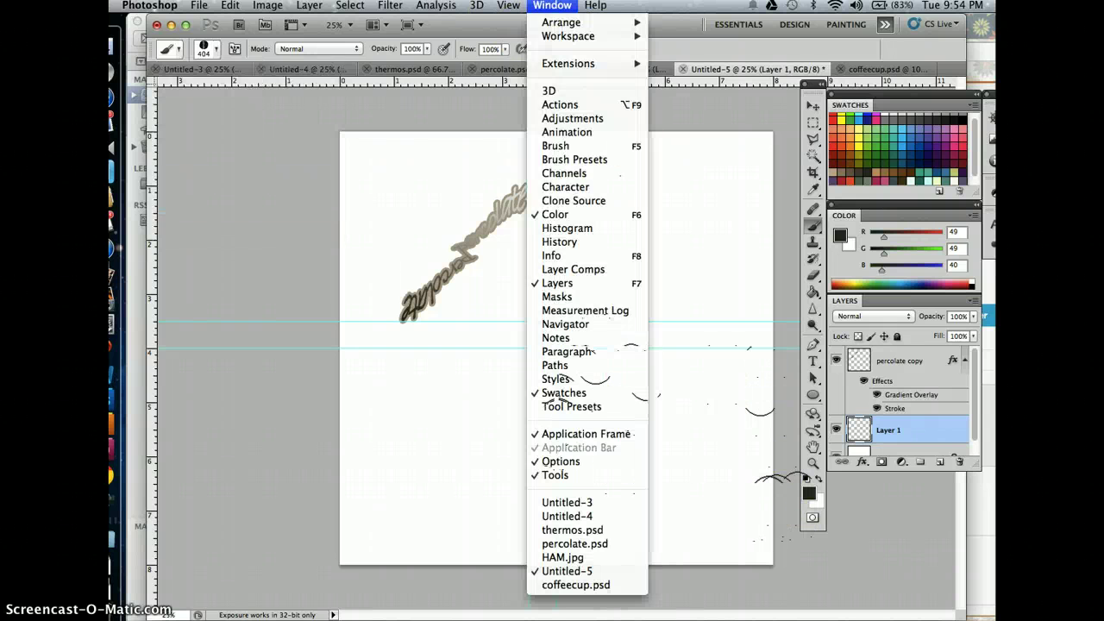
{"action": "left_click", "coordinate": [579, 150]}
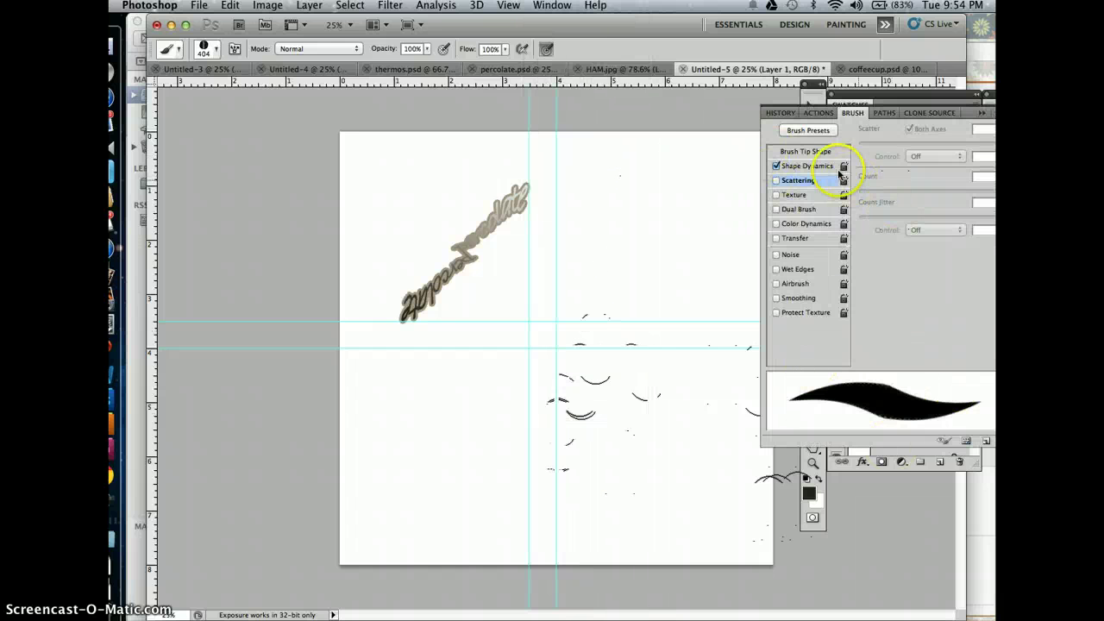
{"action": "left_click", "coordinate": [809, 152]}
{"action": "left_click", "coordinate": [954, 335]}
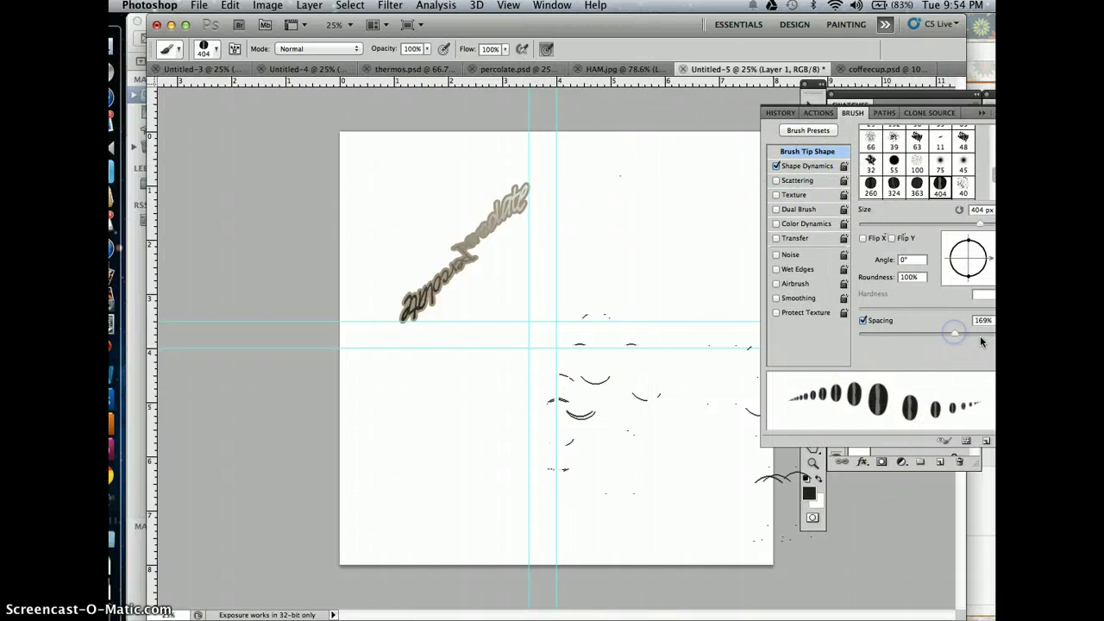
Set the brush's size jitter to 19% and turn on scattering at 316% on both axes.
{"action": "left_click", "coordinate": [802, 169]}
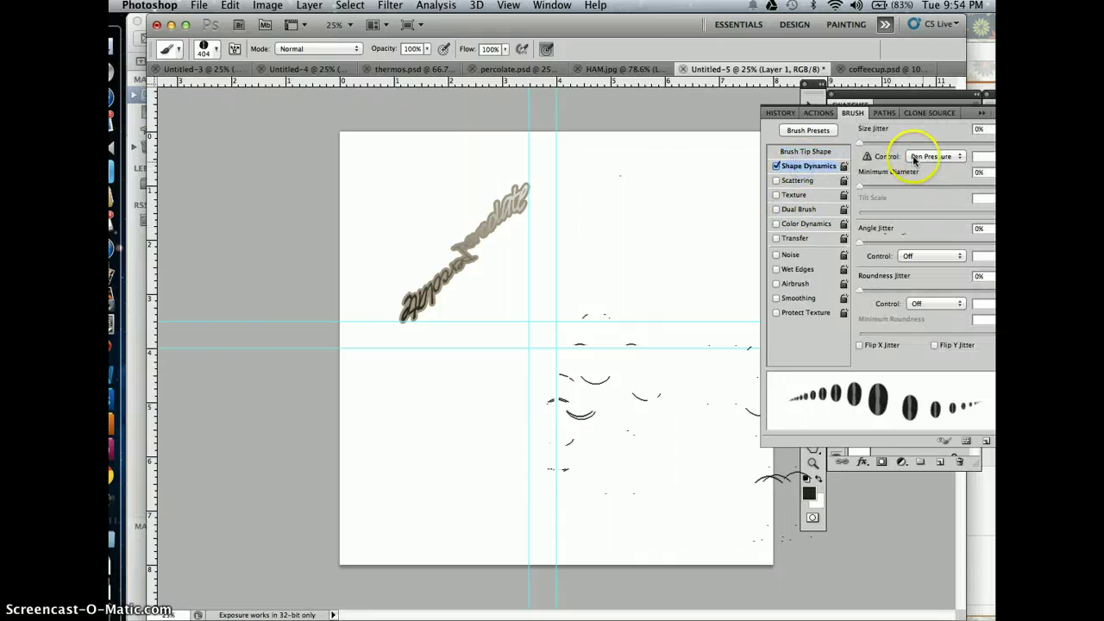
{"action": "left_click", "coordinate": [887, 143]}
{"action": "left_click", "coordinate": [797, 180]}
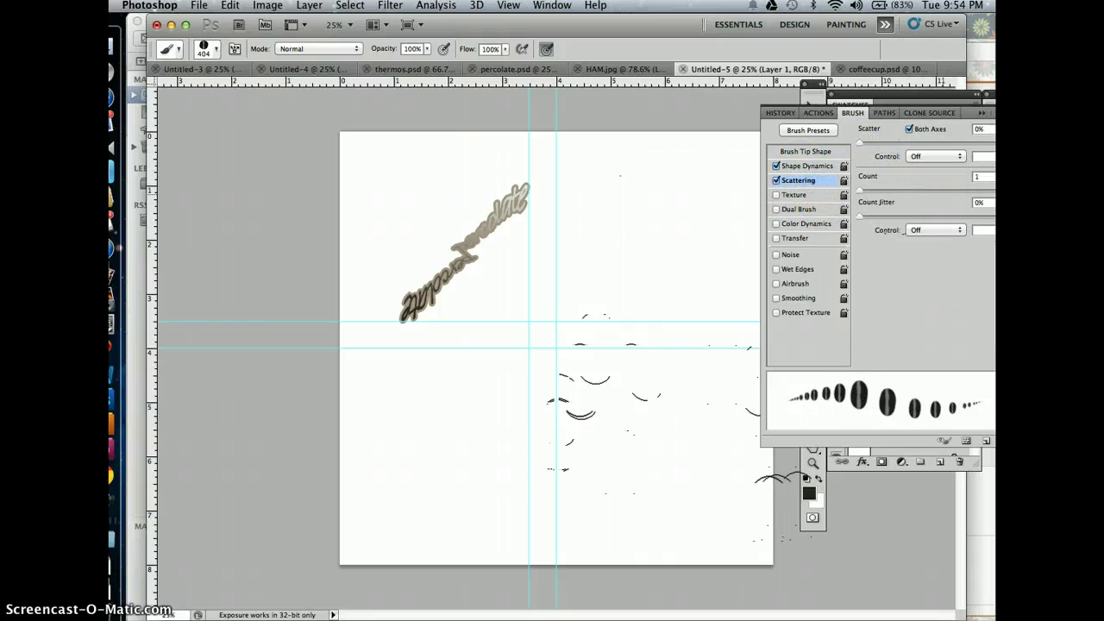
{"action": "left_click", "coordinate": [904, 143]}
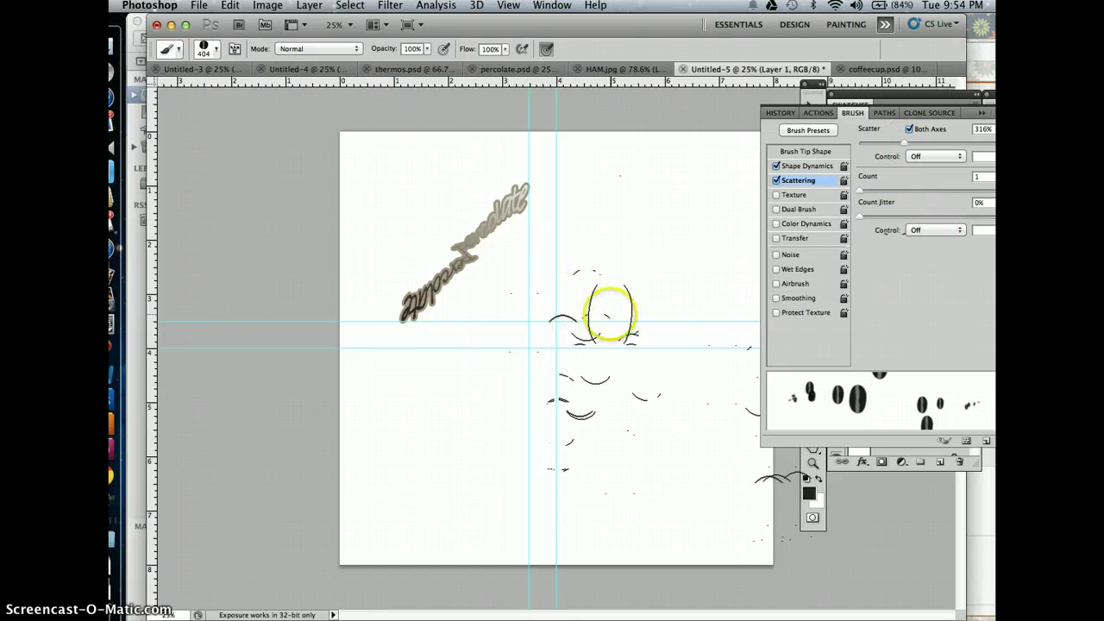
Paint scattered coffee beans across Layer 1, raising the brush's size jitter to 85% between strokes, and close the brush settings.
{"action": "mouse_move", "coordinate": [604, 314]}
{"action": "left_mouse_down"}
{"action": "mouse_move", "coordinate": [486, 236]}
{"action": "mouse_move", "coordinate": [394, 135]}
{"action": "mouse_move", "coordinate": [532, 370]}
{"action": "mouse_move", "coordinate": [623, 419]}
{"action": "mouse_move", "coordinate": [604, 328]}
{"action": "left_mouse_up"}
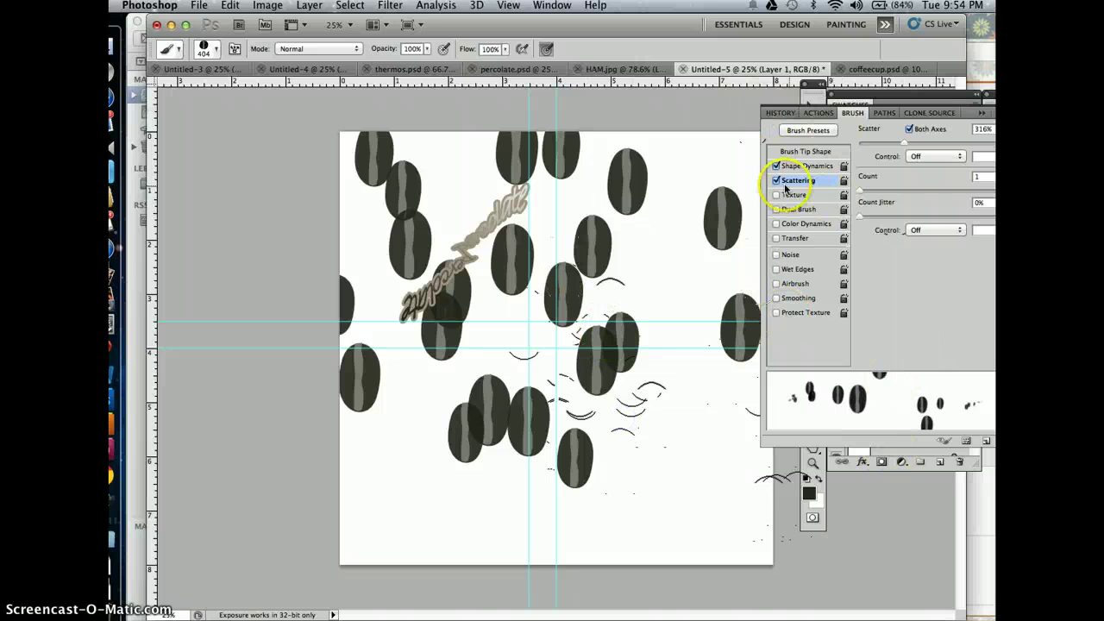
{"action": "left_click", "coordinate": [804, 167]}
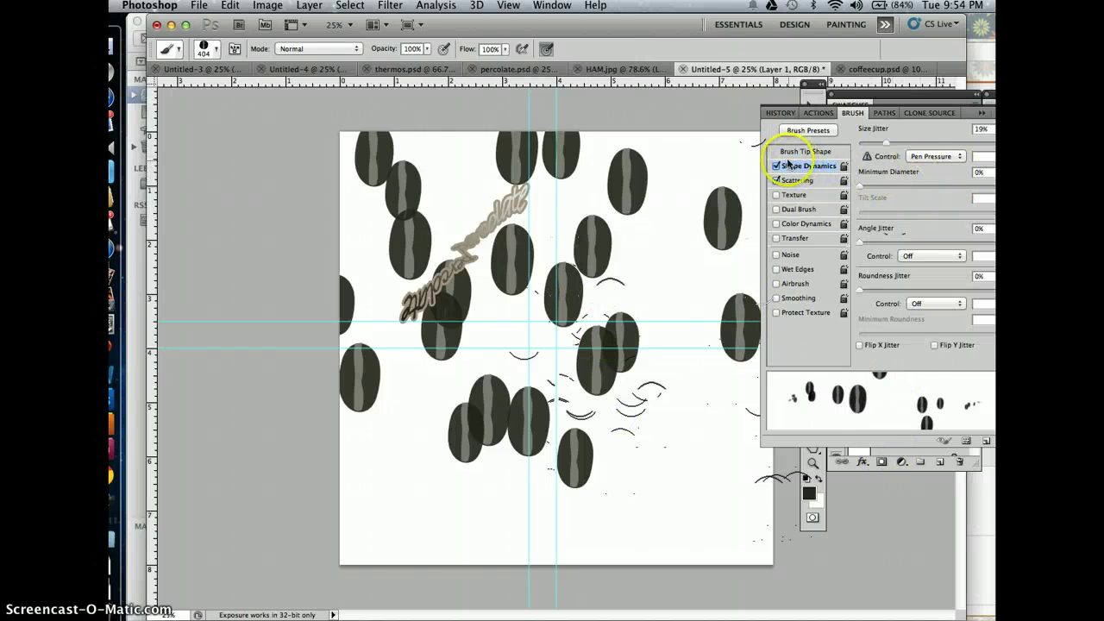
{"action": "left_click", "coordinate": [979, 143]}
{"action": "mouse_move", "coordinate": [671, 274]}
{"action": "left_mouse_down"}
{"action": "mouse_move", "coordinate": [636, 291]}
{"action": "mouse_move", "coordinate": [349, 252]}
{"action": "mouse_move", "coordinate": [512, 266]}
{"action": "mouse_move", "coordinate": [718, 418]}
{"action": "left_mouse_up"}
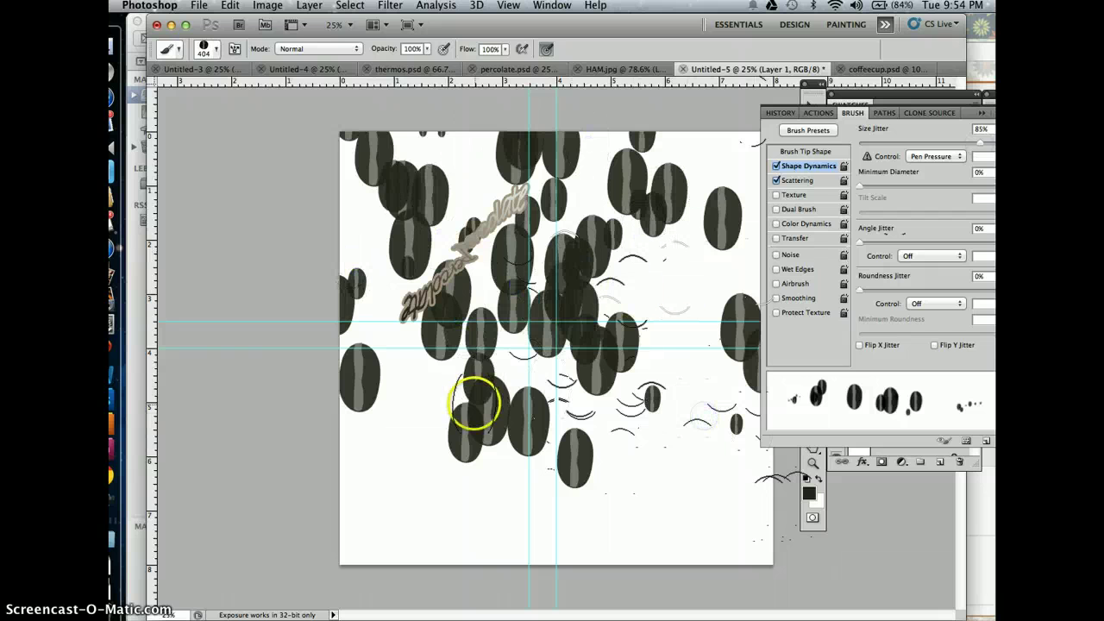
{"action": "mouse_move", "coordinate": [352, 221]}
{"action": "left_mouse_down"}
{"action": "mouse_move", "coordinate": [589, 203]}
{"action": "mouse_move", "coordinate": [284, 287]}
{"action": "mouse_move", "coordinate": [518, 431]}
{"action": "left_mouse_up"}
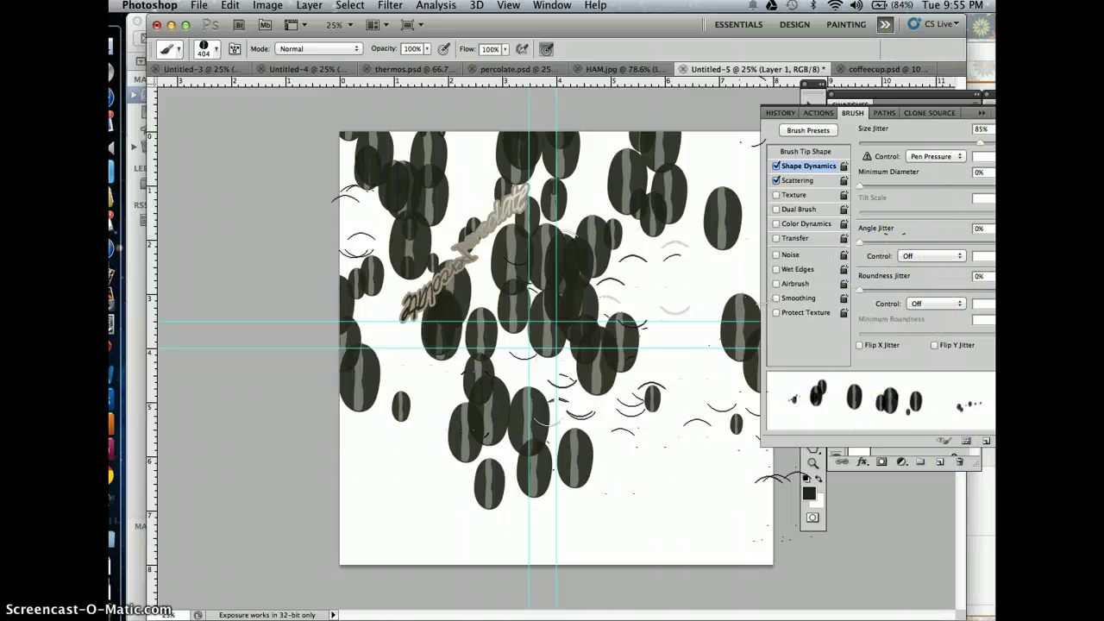
{"action": "left_click", "coordinate": [980, 116]}
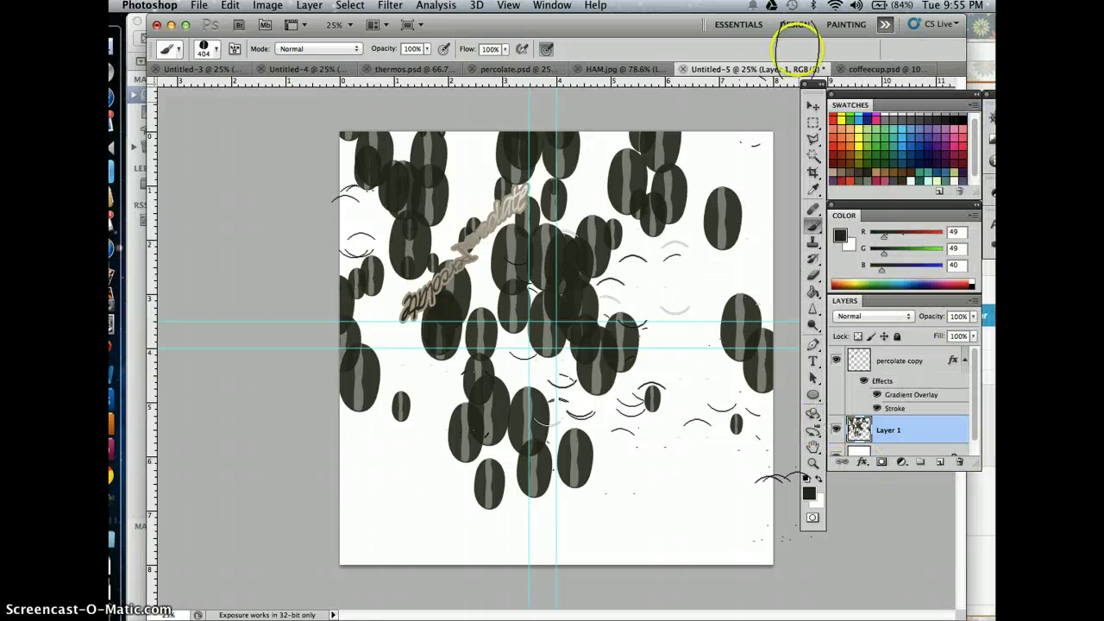
Rotate the painted bean layer to -45° and move it over the words in the canvas's upper-left area.
{"action": "left_click", "coordinate": [811, 107]}
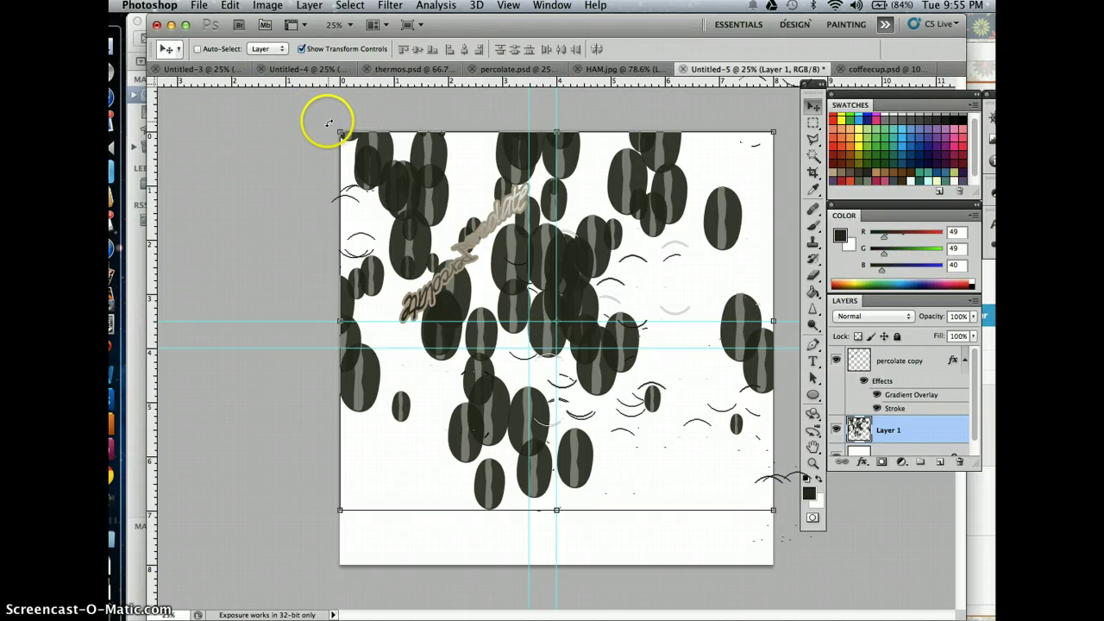
{"action": "left_click_drag", "start_coordinate": [328, 124], "coordinate": [268, 231]}
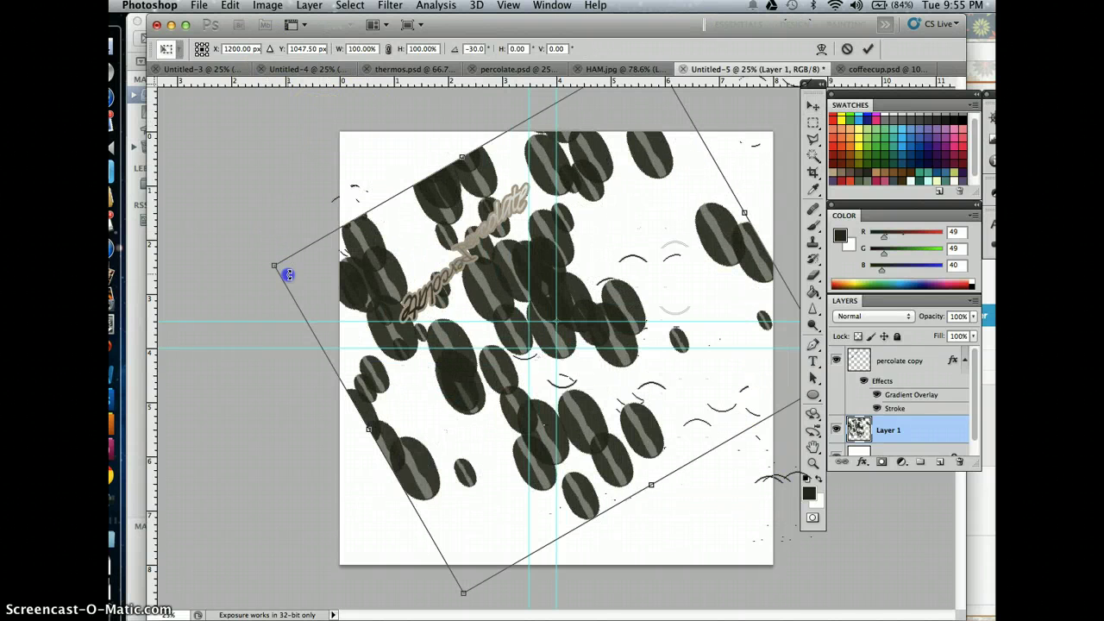
{"action": "left_click_drag", "start_coordinate": [275, 278], "coordinate": [256, 331]}
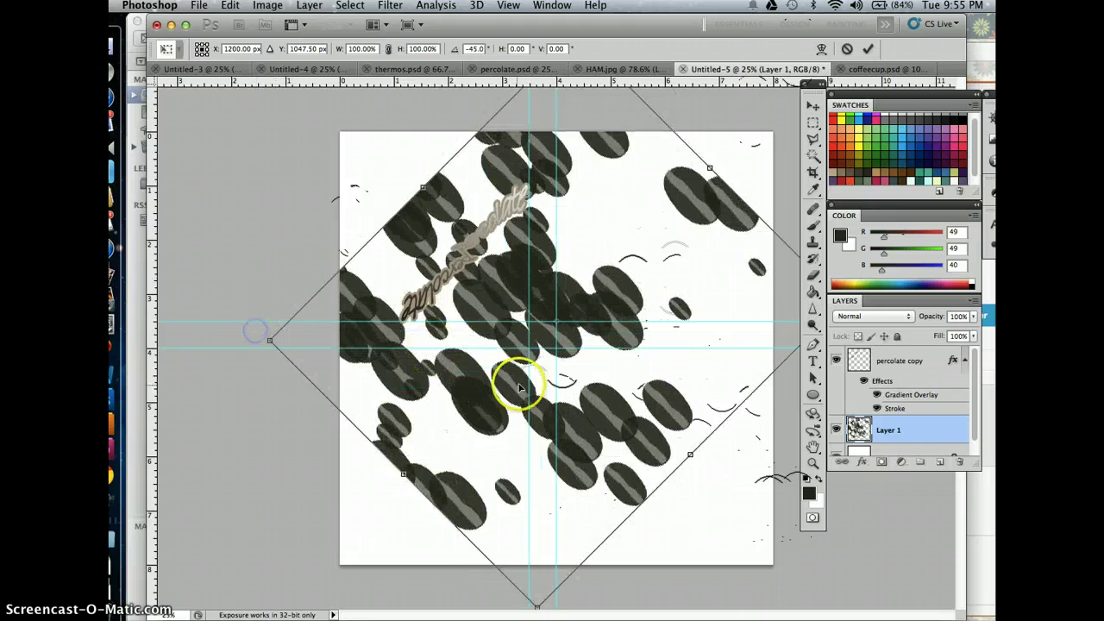
{"action": "left_click_drag", "start_coordinate": [561, 431], "coordinate": [507, 336]}
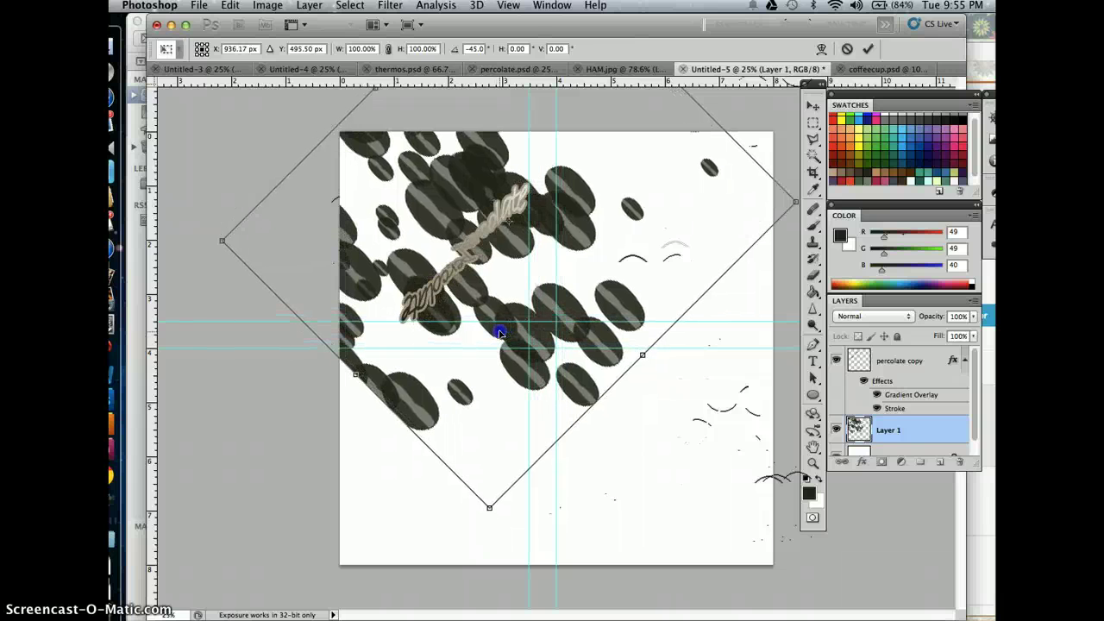
{"action": "key", "text": "Return"}
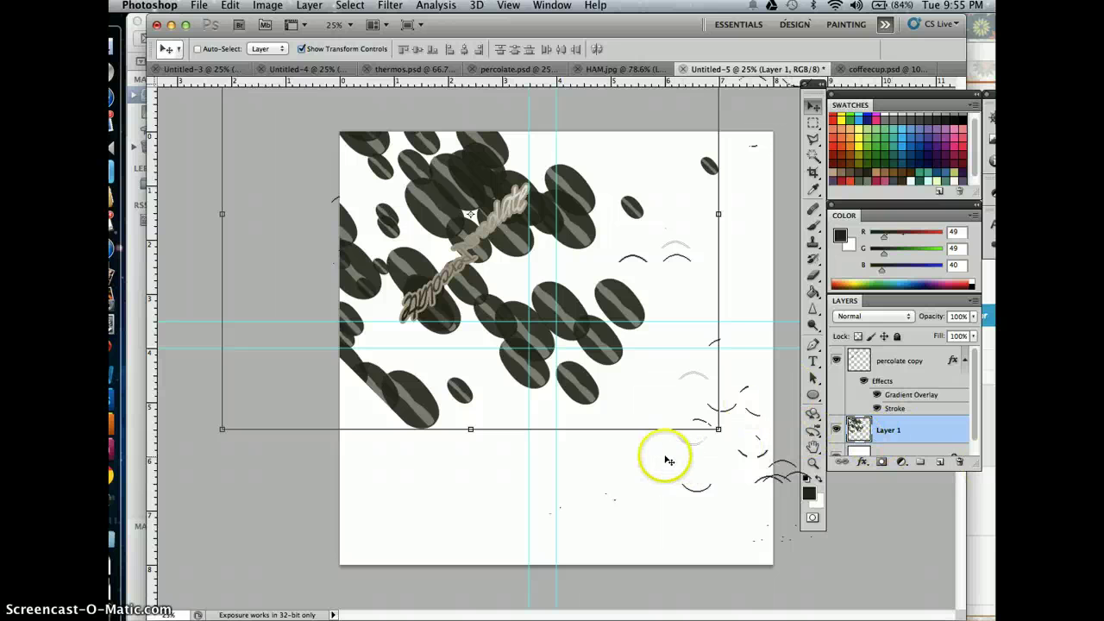
Add another new layer above the beans and set the foreground color to a lighter brown (RGB 70, 63, 48).
{"action": "key", "text": "super+shift+n"}
{"action": "key", "text": "Return"}
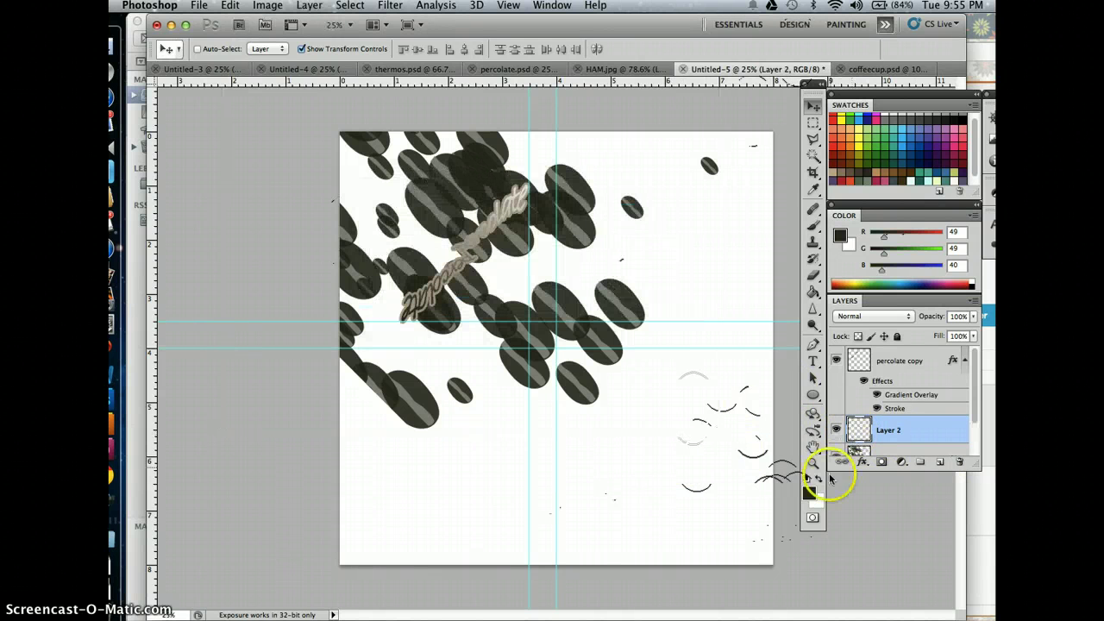
{"action": "left_click", "coordinate": [809, 495]}
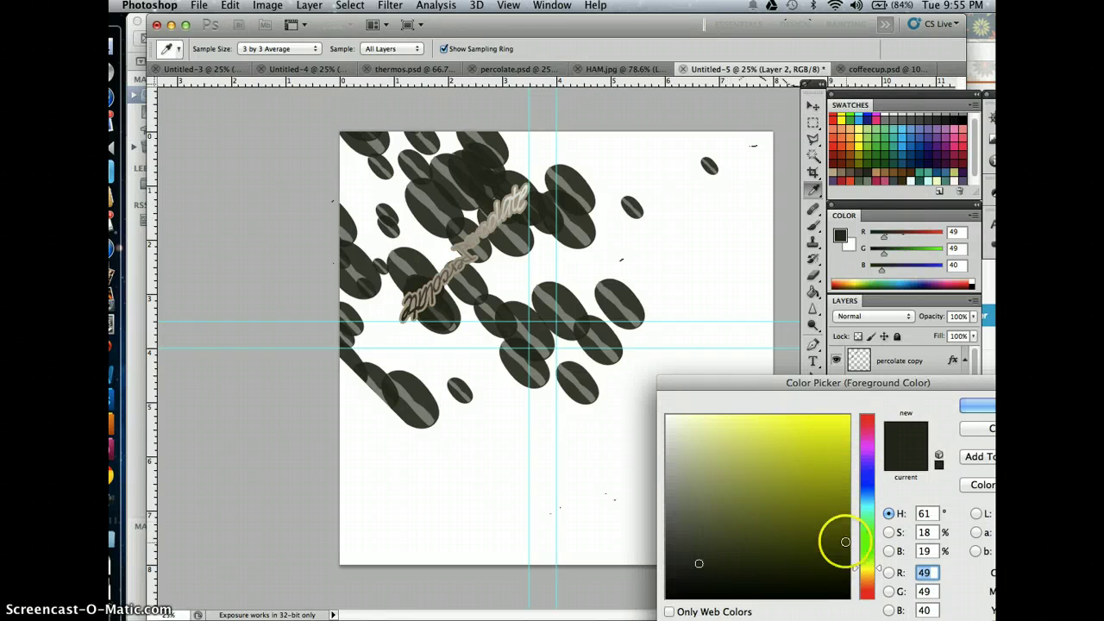
{"action": "left_click", "coordinate": [869, 578]}
{"action": "left_click", "coordinate": [722, 547]}
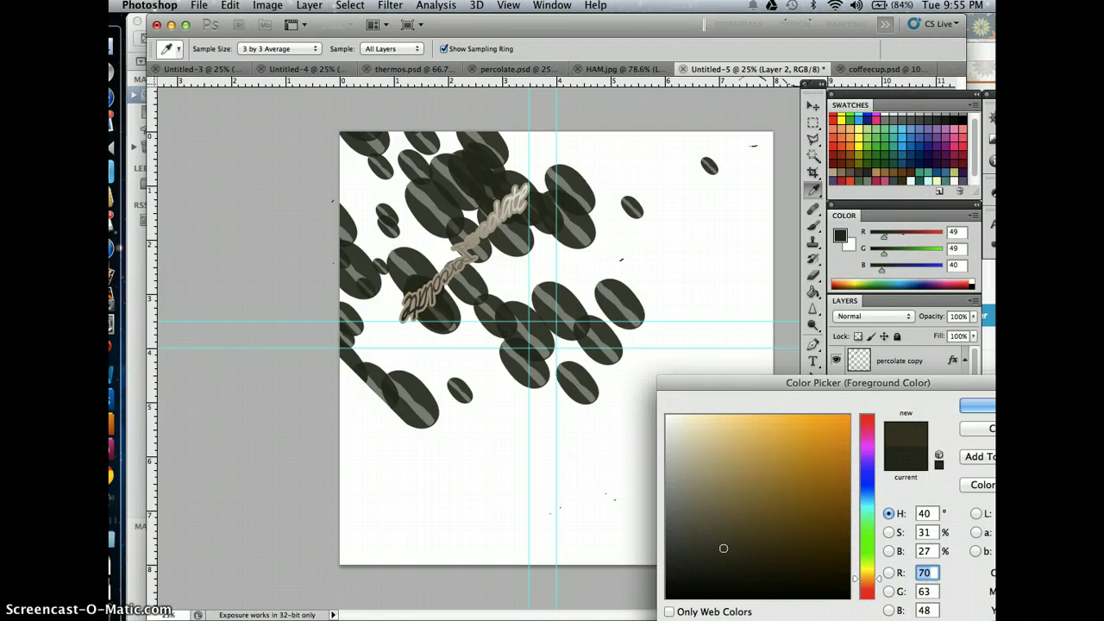
{"action": "key", "text": "Return"}
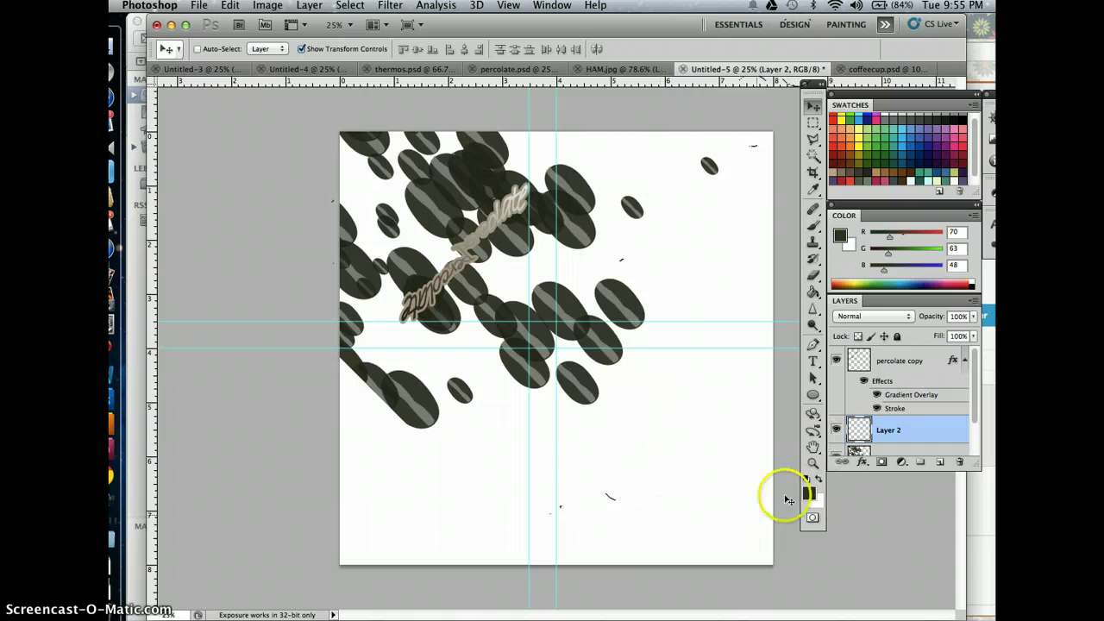
Paint scattered brown coffee beans across Layer 2 with the 404 px bean brush.
{"action": "left_click", "coordinate": [812, 225]}
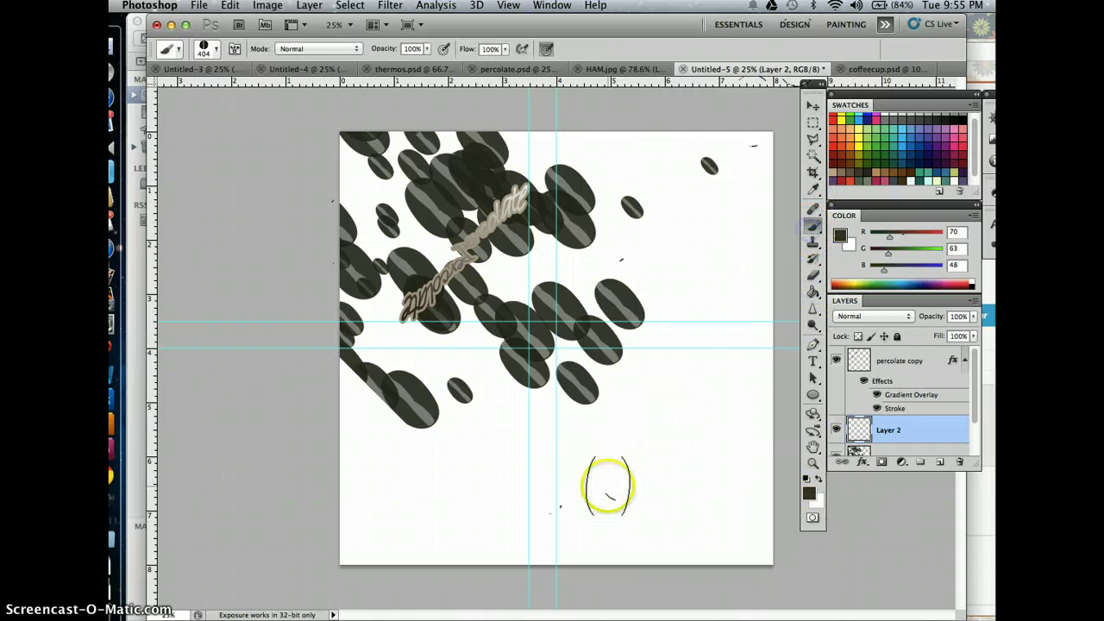
{"action": "left_click", "coordinate": [648, 474]}
{"action": "mouse_move", "coordinate": [648, 474]}
{"action": "left_mouse_down"}
{"action": "mouse_move", "coordinate": [476, 410]}
{"action": "mouse_move", "coordinate": [488, 314]}
{"action": "mouse_move", "coordinate": [685, 357]}
{"action": "mouse_move", "coordinate": [448, 425]}
{"action": "mouse_move", "coordinate": [369, 417]}
{"action": "mouse_move", "coordinate": [735, 342]}
{"action": "mouse_move", "coordinate": [640, 283]}
{"action": "mouse_move", "coordinate": [549, 287]}
{"action": "mouse_move", "coordinate": [521, 246]}
{"action": "mouse_move", "coordinate": [394, 233]}
{"action": "left_mouse_up"}
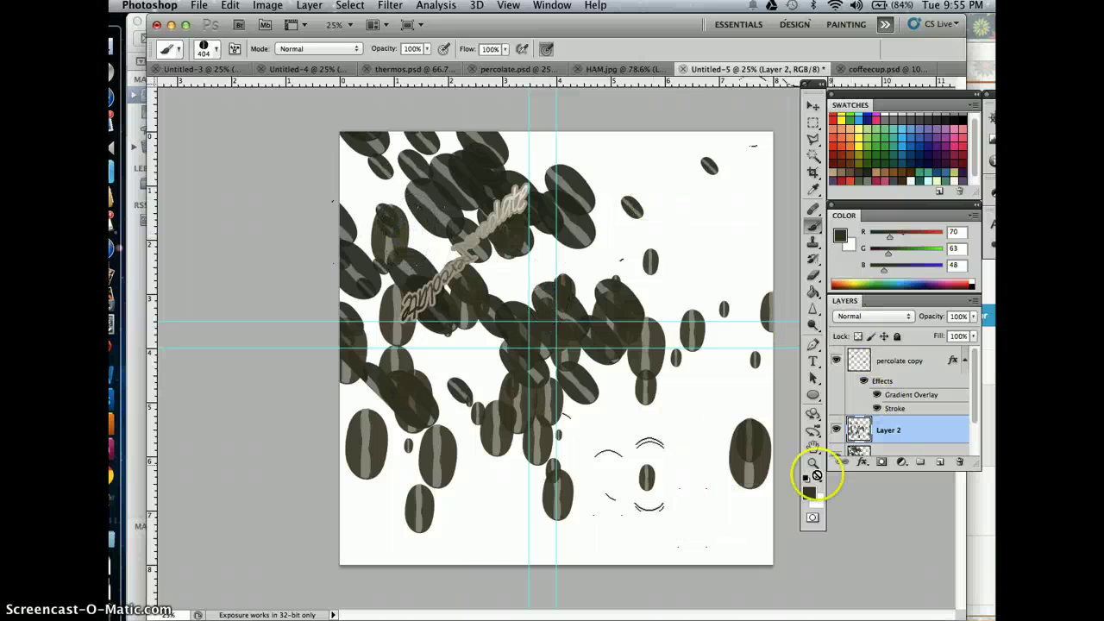
Rotate the brown bean layer to about 129.6° and move it over the canvas's upper-left area to fill gaps between the darker beans.
{"action": "left_click", "coordinate": [813, 104]}
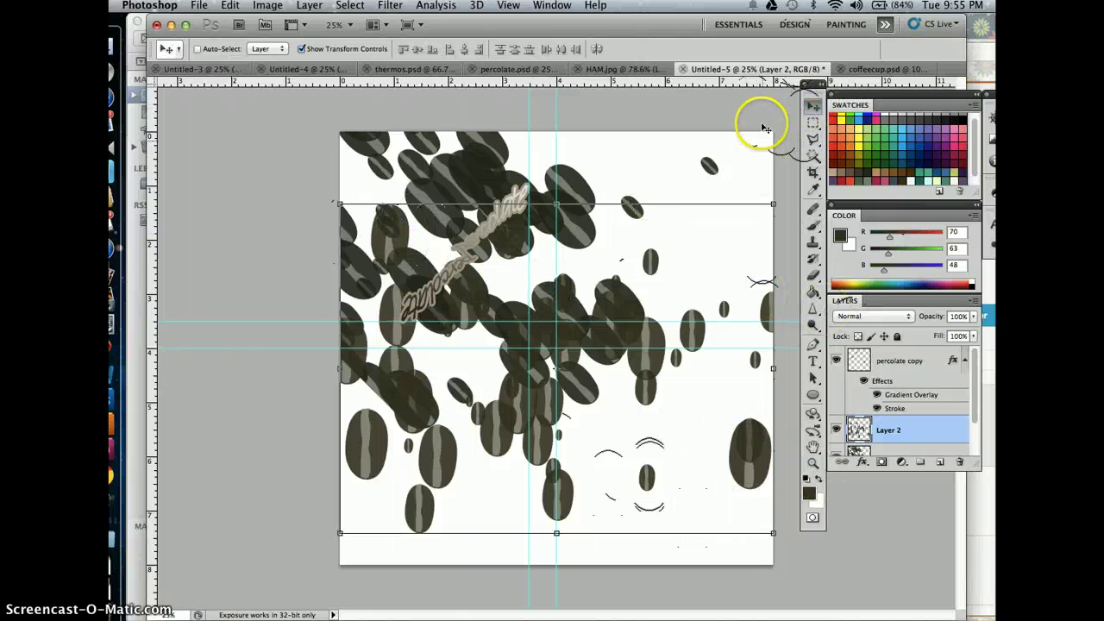
{"action": "left_click_drag", "start_coordinate": [779, 190], "coordinate": [604, 127]}
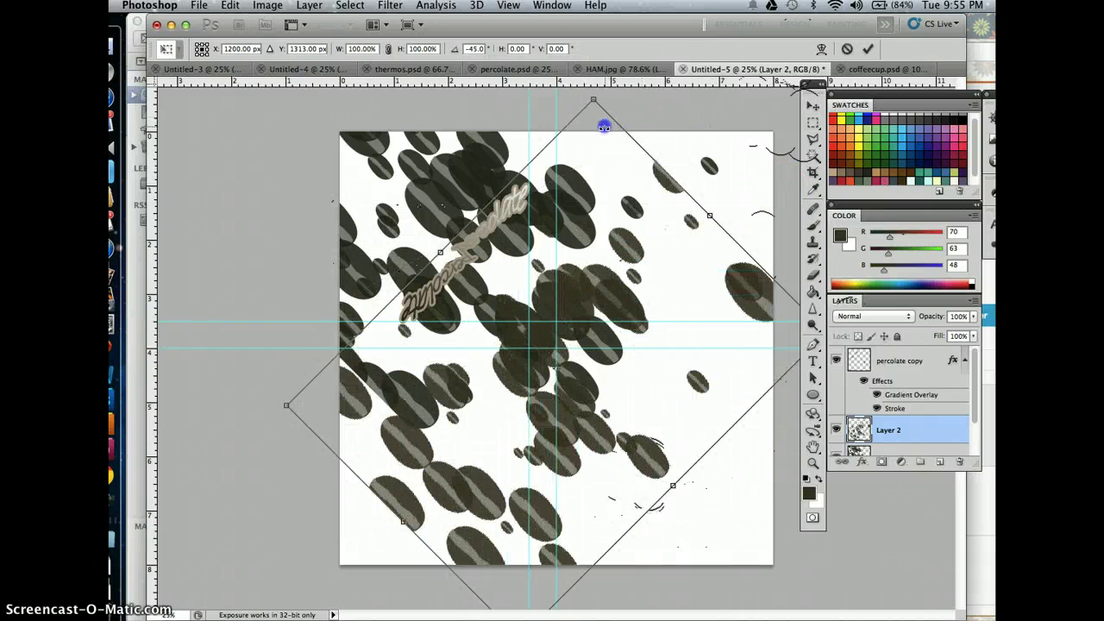
{"action": "left_click_drag", "start_coordinate": [627, 400], "coordinate": [530, 300]}
{"action": "mouse_move", "coordinate": [533, 282]}
{"action": "left_mouse_down"}
{"action": "mouse_move", "coordinate": [501, 293]}
{"action": "mouse_move", "coordinate": [481, 268]}
{"action": "mouse_move", "coordinate": [520, 276]}
{"action": "left_mouse_up"}
{"action": "left_click_drag", "start_coordinate": [741, 211], "coordinate": [223, 302]}
{"action": "left_click_drag", "start_coordinate": [506, 350], "coordinate": [459, 362]}
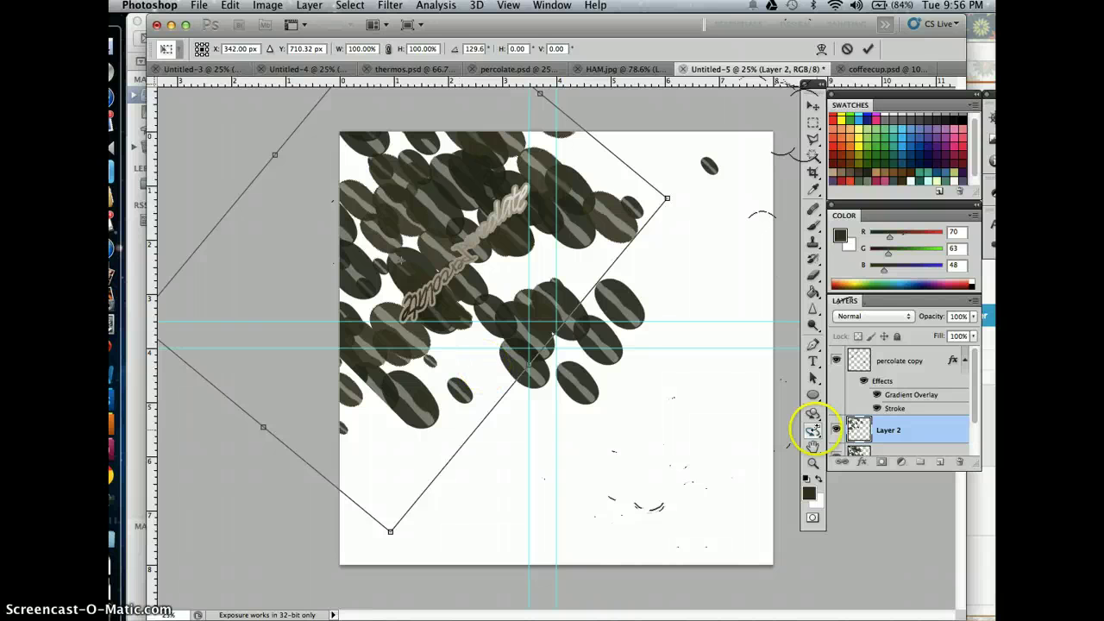
{"action": "key", "text": "Return"}
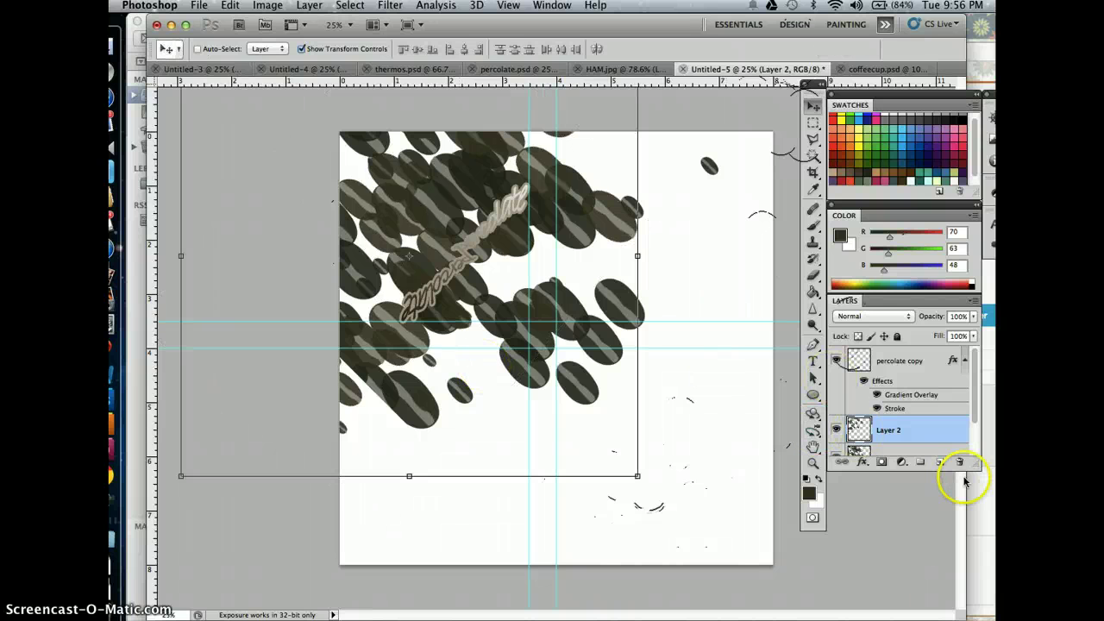
Move Layer 1 with the darker beans above Layer 2 in the layer stack.
{"action": "left_click_drag", "start_coordinate": [910, 450], "coordinate": [907, 428]}
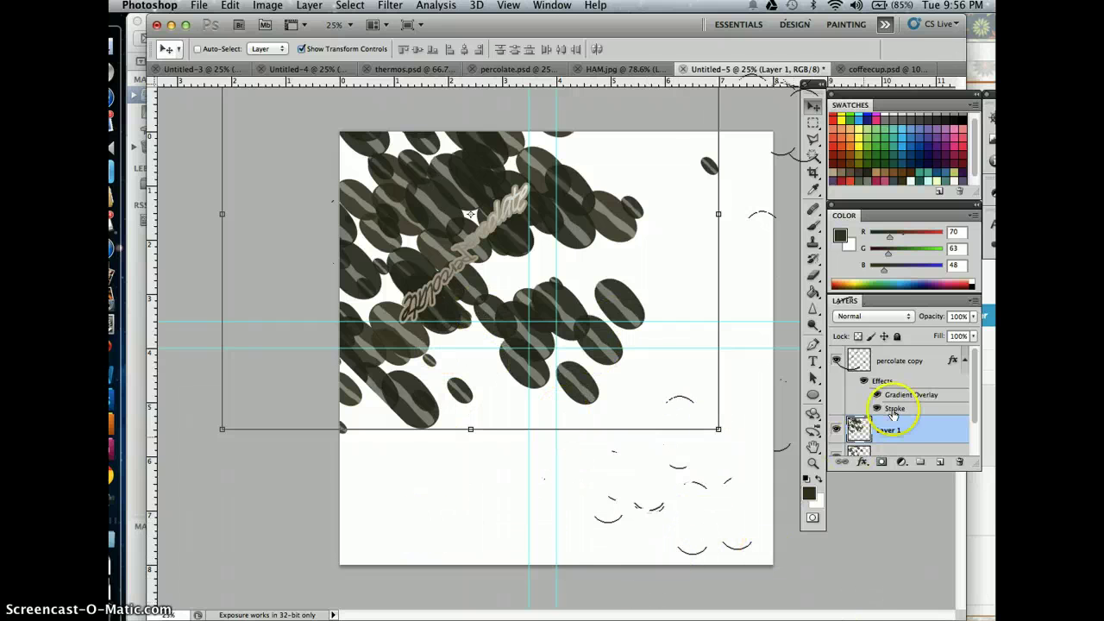
Convert the locked Background to a regular layer named Layer 0 and open its layer style settings.
{"action": "scroll", "coordinate": [858, 425], "scroll_direction": "down", "scroll_amount": 2}
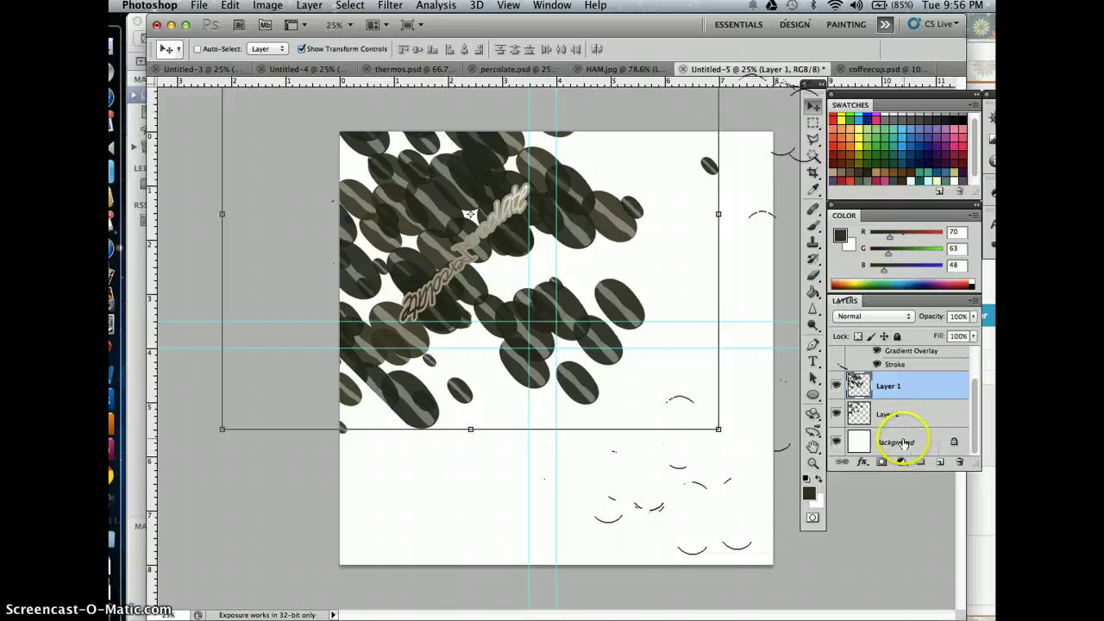
{"action": "double_click", "coordinate": [898, 443]}
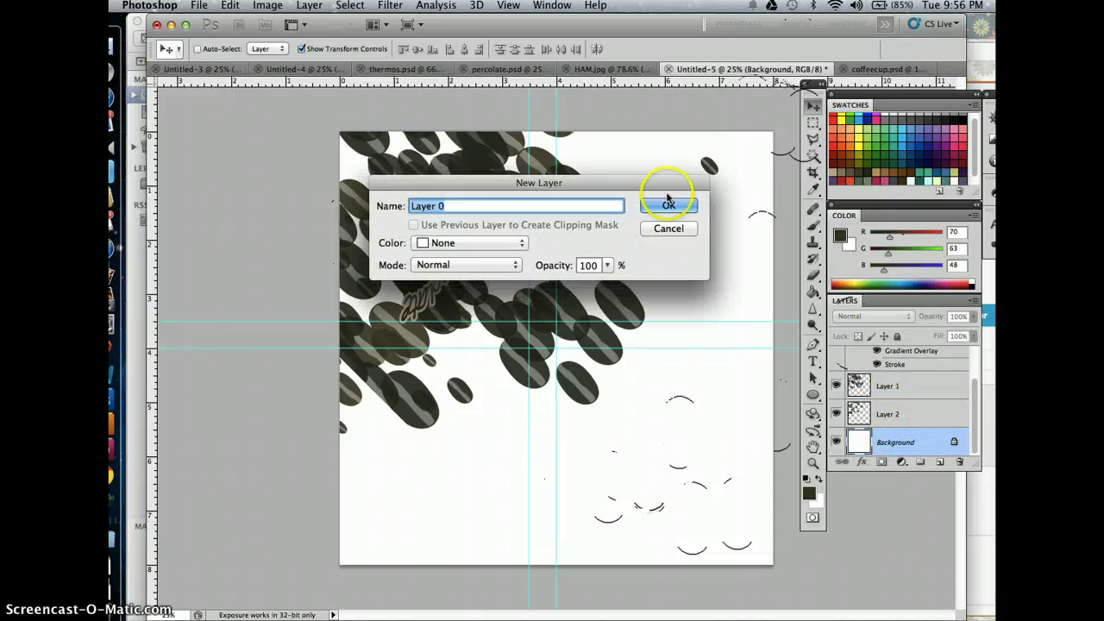
{"action": "left_click", "coordinate": [670, 204]}
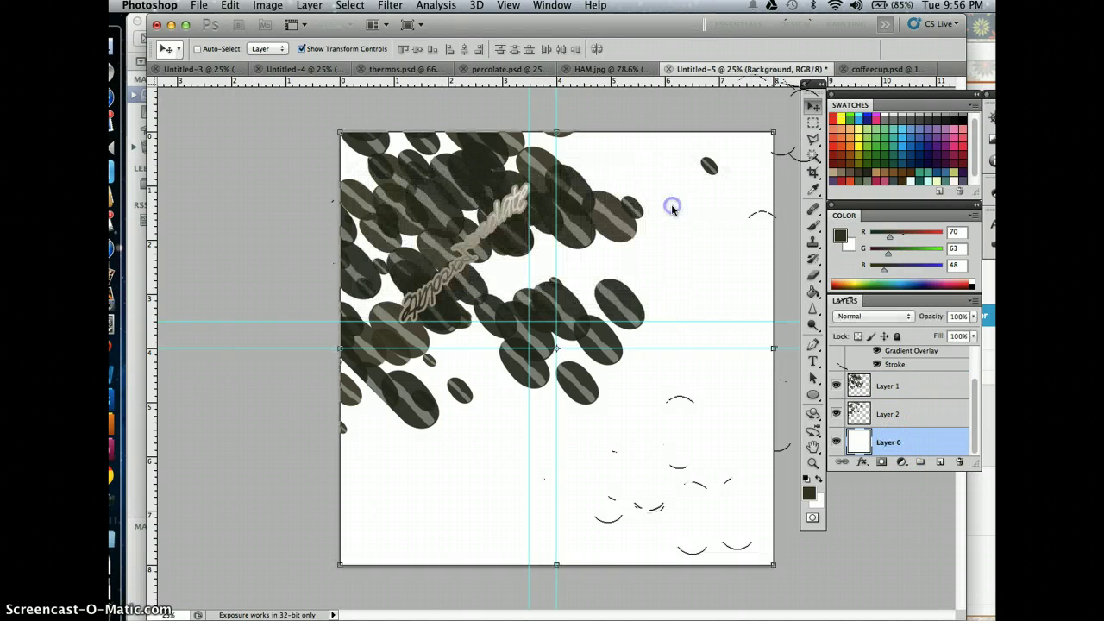
{"action": "double_click", "coordinate": [859, 443]}
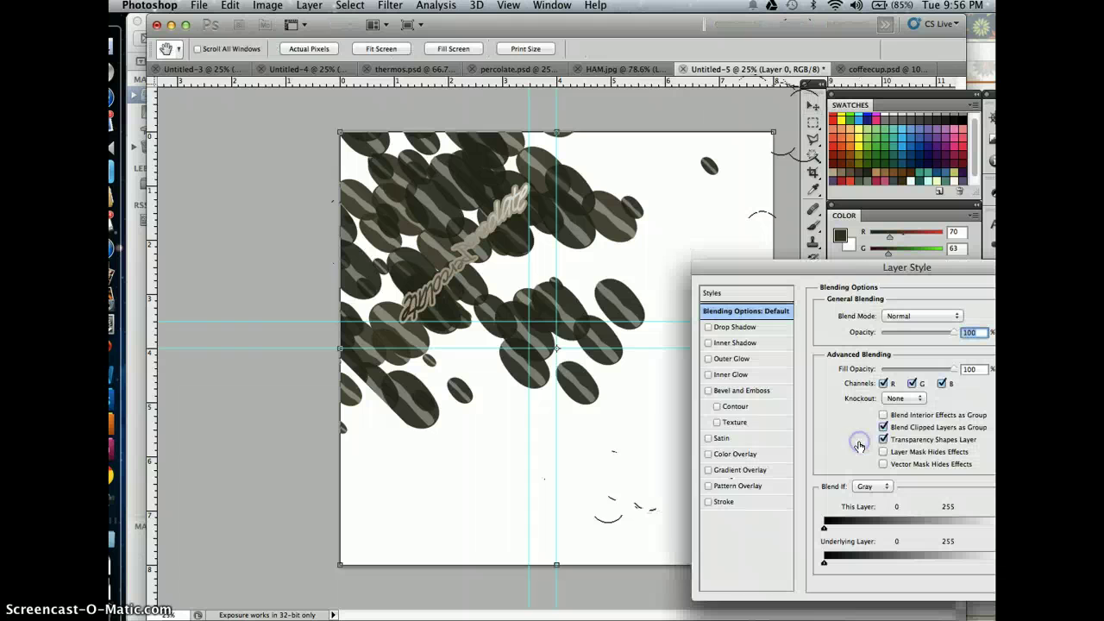
{"action": "left_click", "coordinate": [741, 462]}
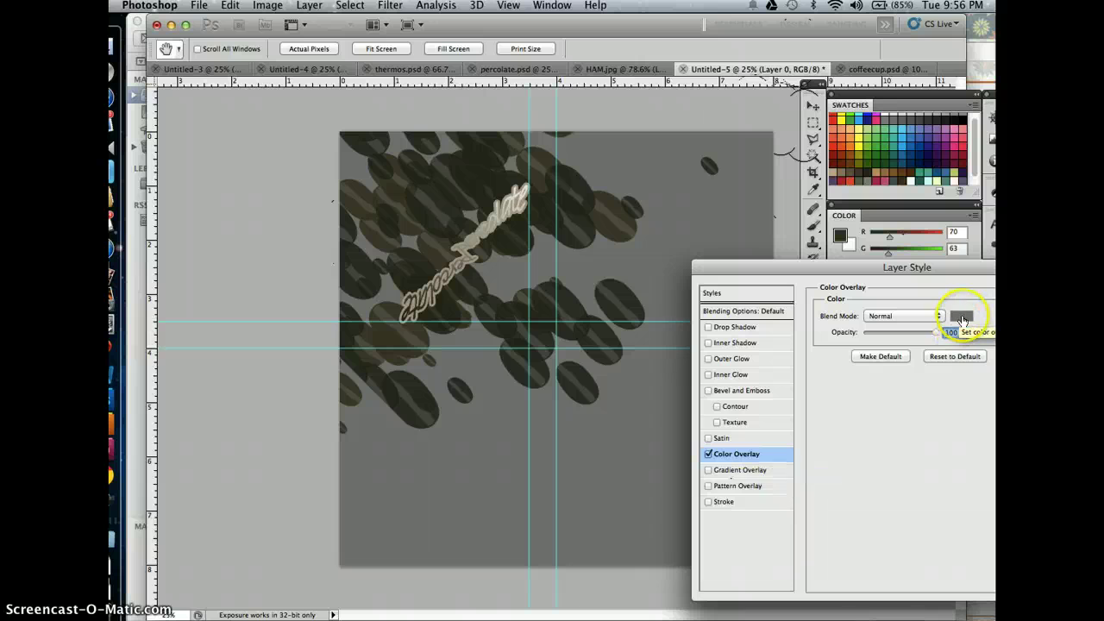
{"action": "left_click", "coordinate": [962, 316]}
{"action": "left_click", "coordinate": [977, 405]}
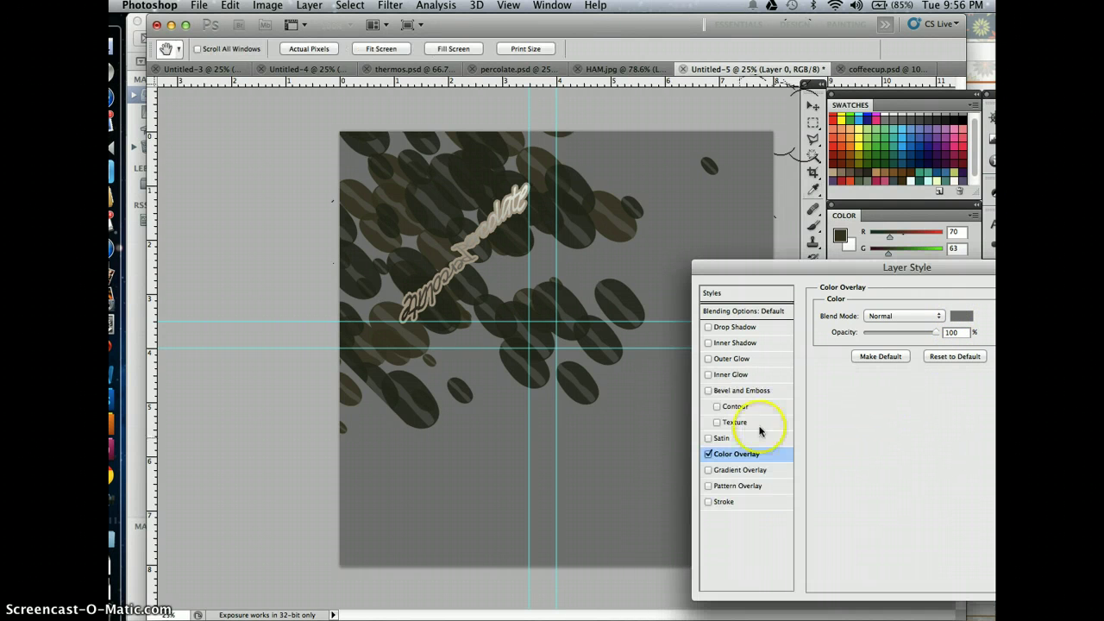
{"action": "left_click", "coordinate": [706, 459]}
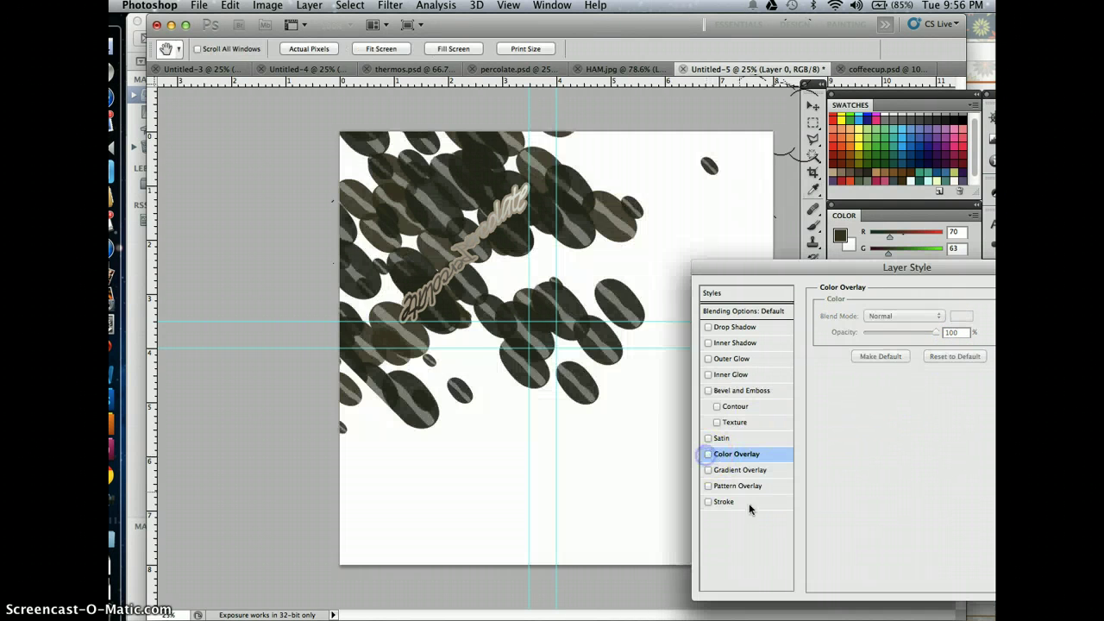
Add a radial Gradient Overlay to Layer 0 and set the gradient's starting color stop to a dark tone sampled from a coffee bean.
{"action": "left_click", "coordinate": [746, 471]}
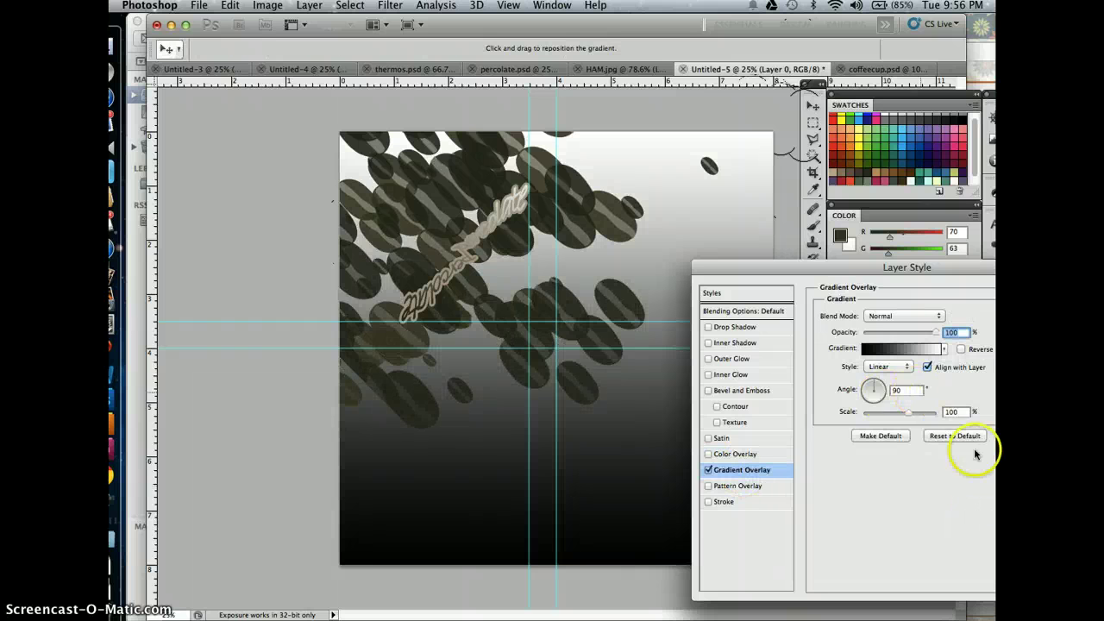
{"action": "left_click", "coordinate": [897, 369]}
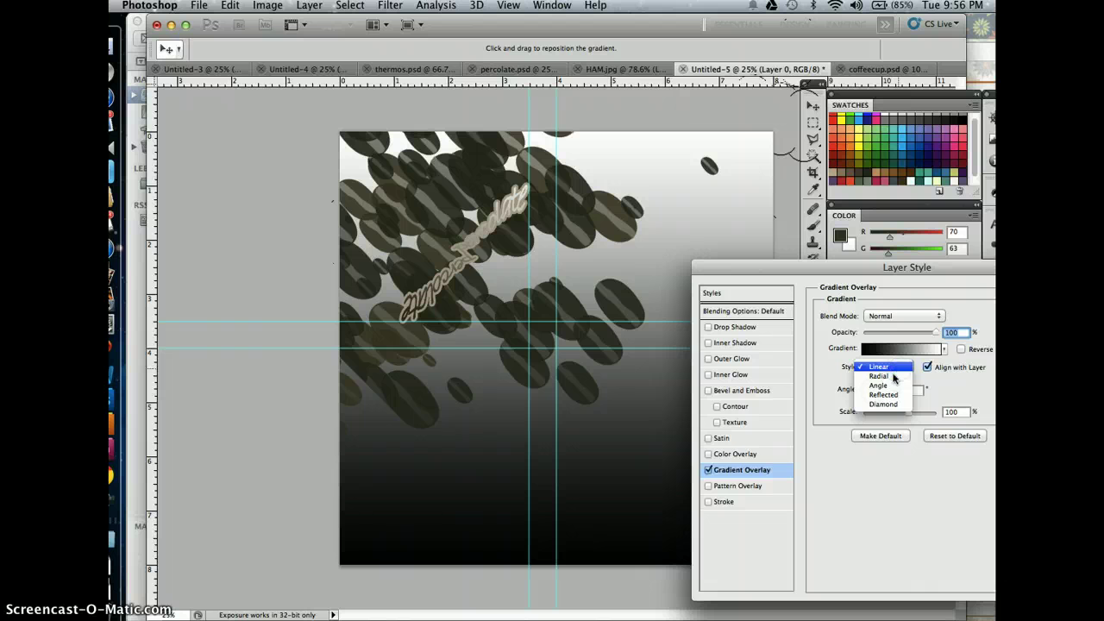
{"action": "left_click", "coordinate": [893, 377]}
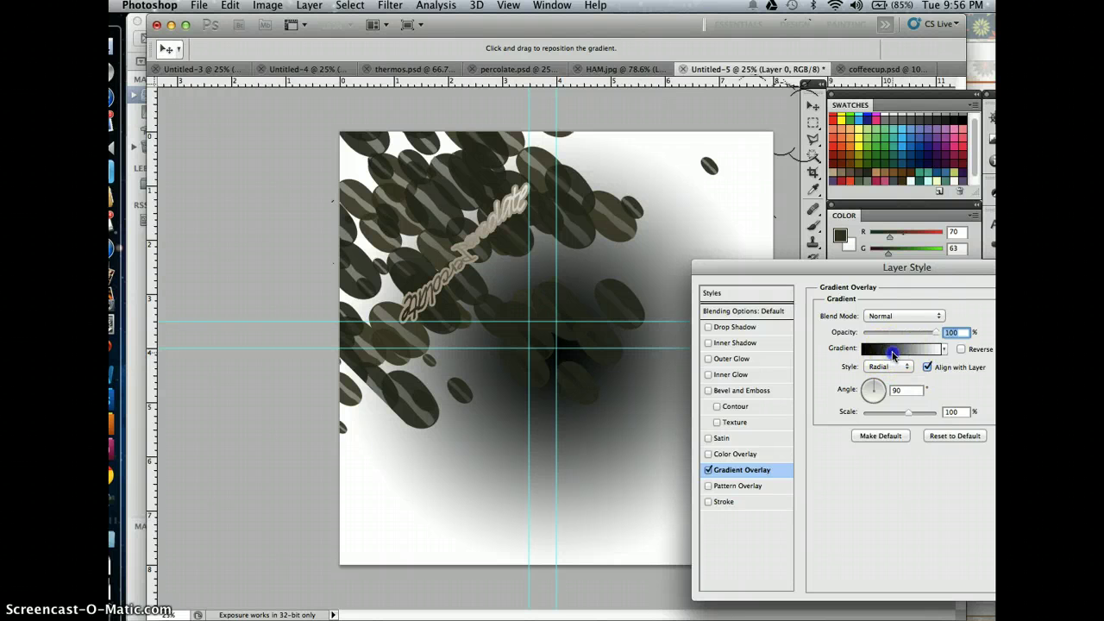
{"action": "left_click", "coordinate": [909, 355]}
{"action": "left_click", "coordinate": [772, 468]}
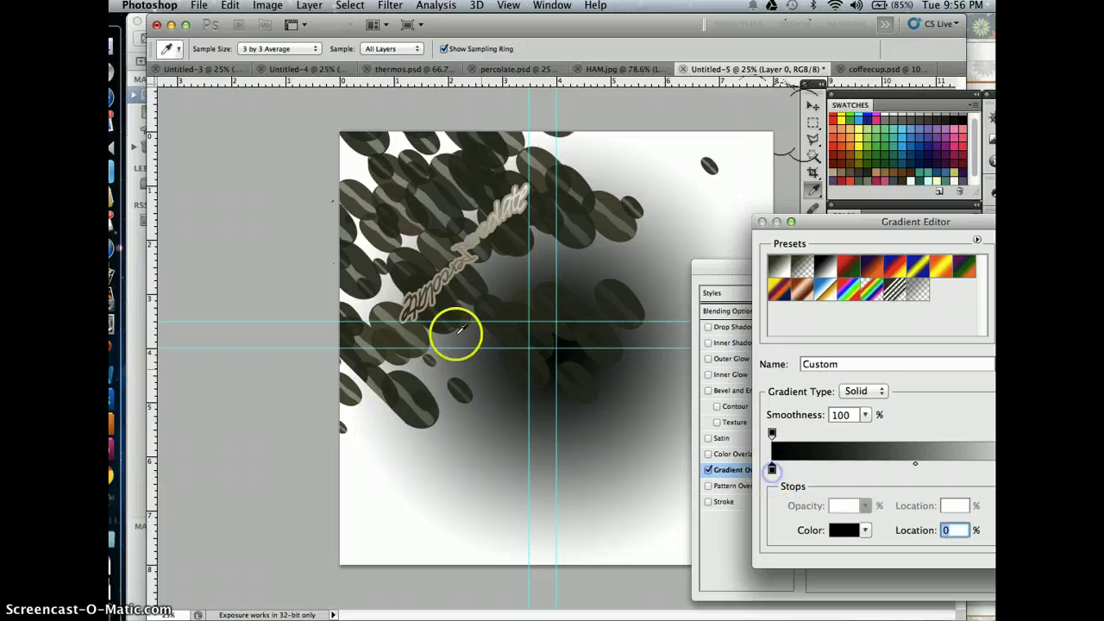
{"action": "left_click", "coordinate": [403, 248]}
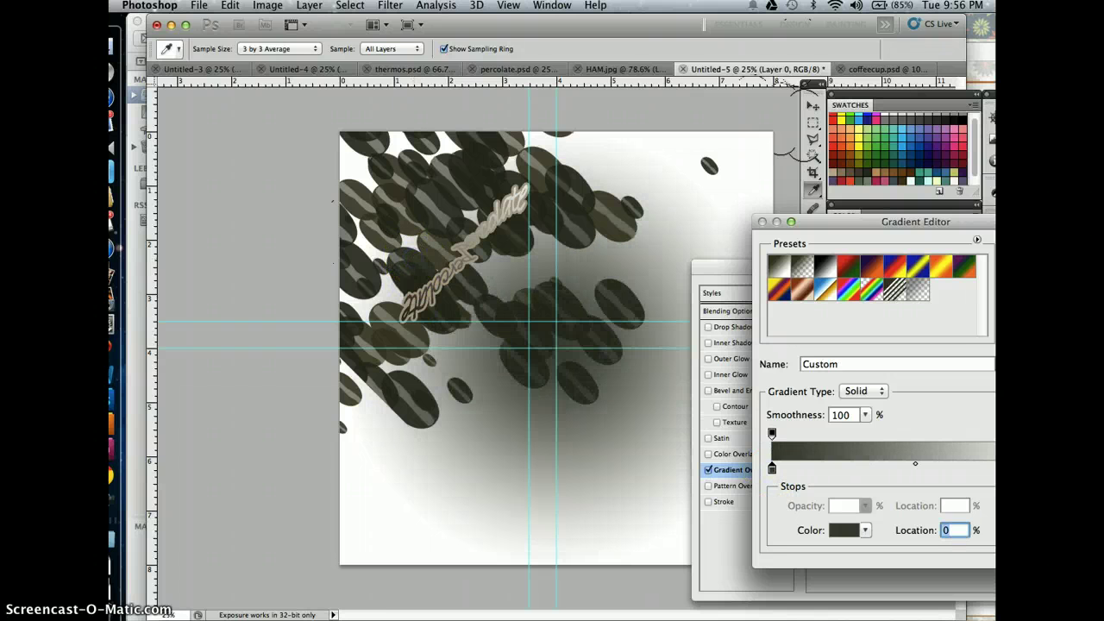
Set the gradient's end color stop to light tan (RGB 191, 182, 164) and apply the overlay to Layer 0.
{"action": "left_click", "coordinate": [548, 159]}
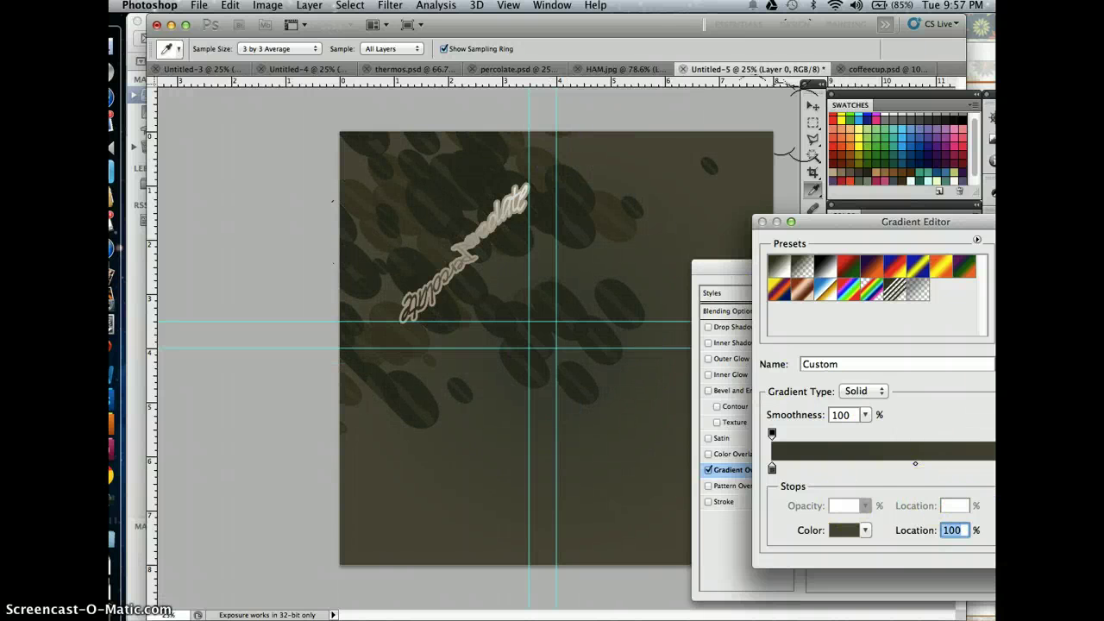
{"action": "left_click", "coordinate": [844, 529]}
{"action": "mouse_move", "coordinate": [682, 481]}
{"action": "left_mouse_down"}
{"action": "mouse_move", "coordinate": [701, 476]}
{"action": "mouse_move", "coordinate": [691, 460]}
{"action": "left_mouse_up"}
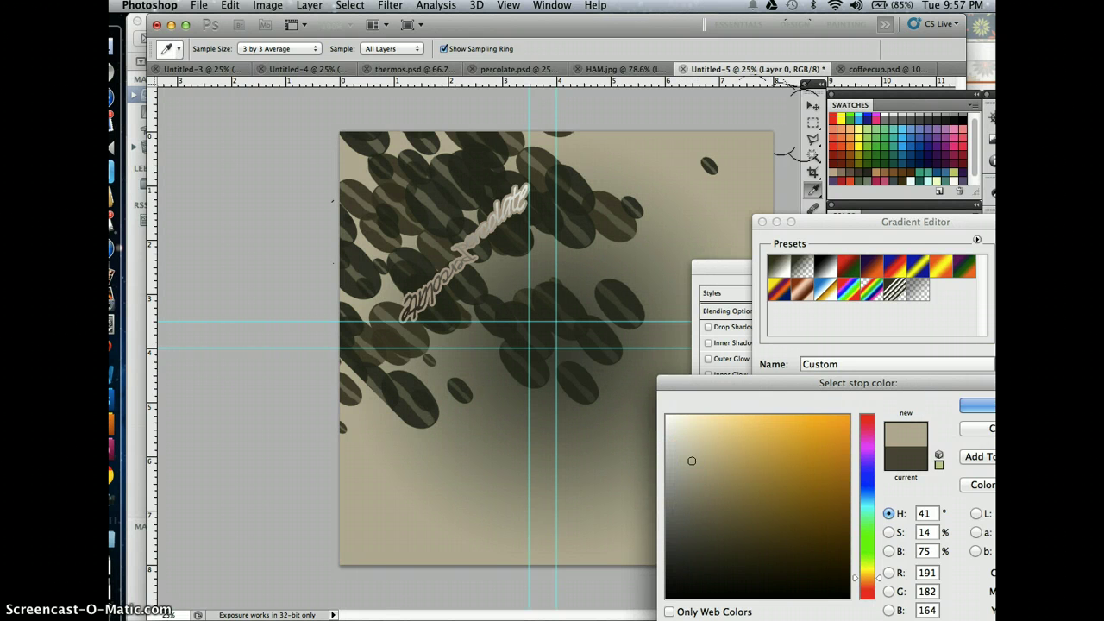
{"action": "left_click", "coordinate": [977, 406]}
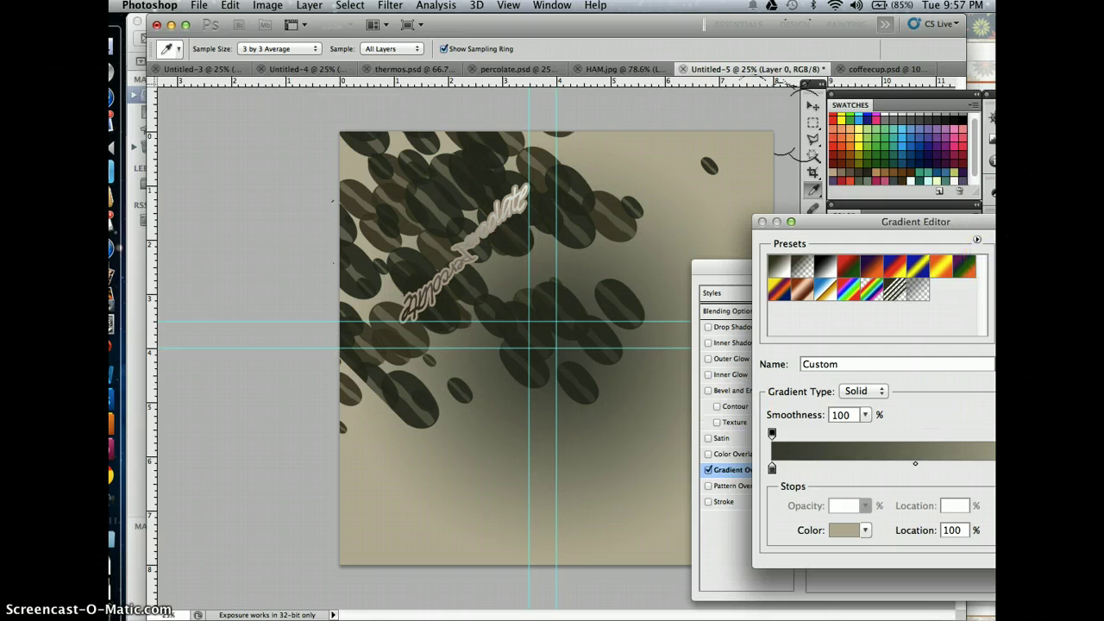
{"action": "key", "text": "Return"}
{"action": "key", "text": "Return"}
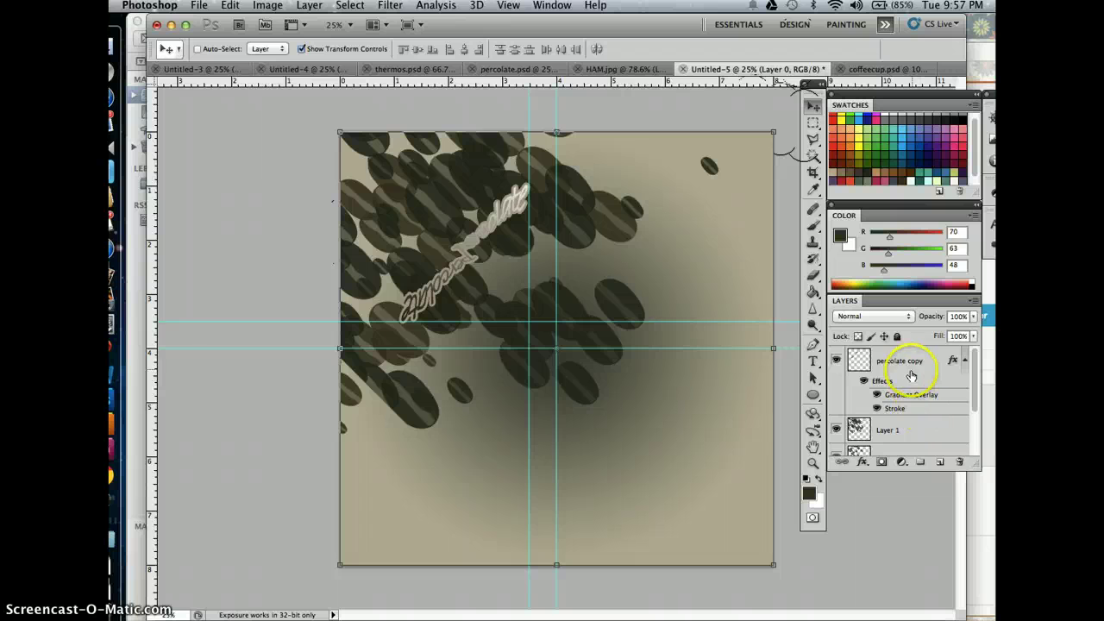
Place the coffeecup.png image from the Desktop above the percolate copy layer.
{"action": "left_click", "coordinate": [911, 375]}
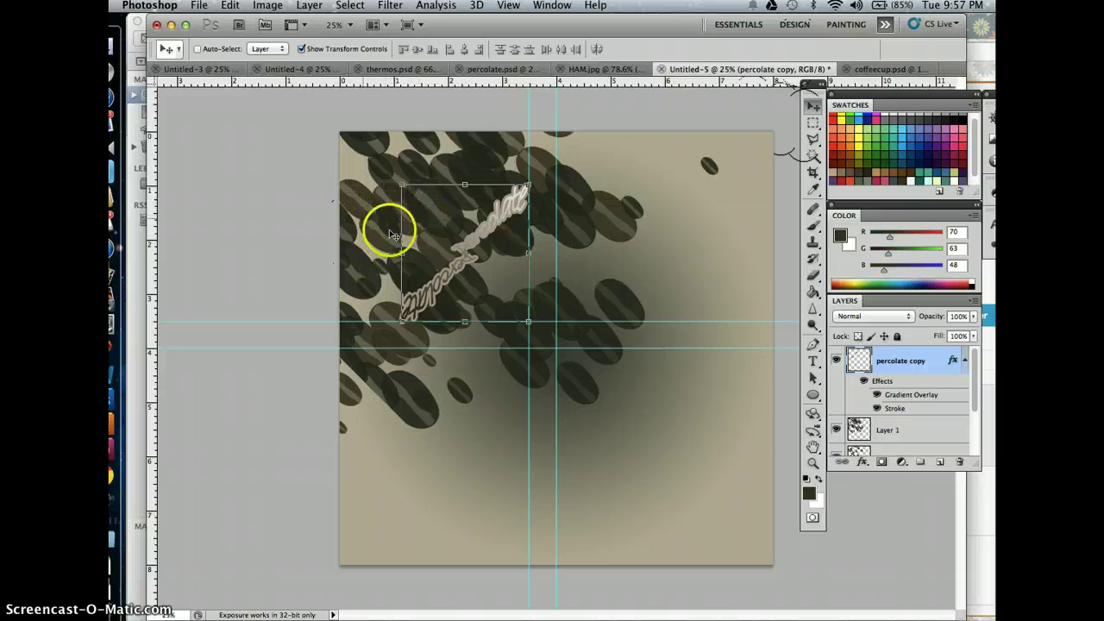
{"action": "left_click", "coordinate": [200, 5]}
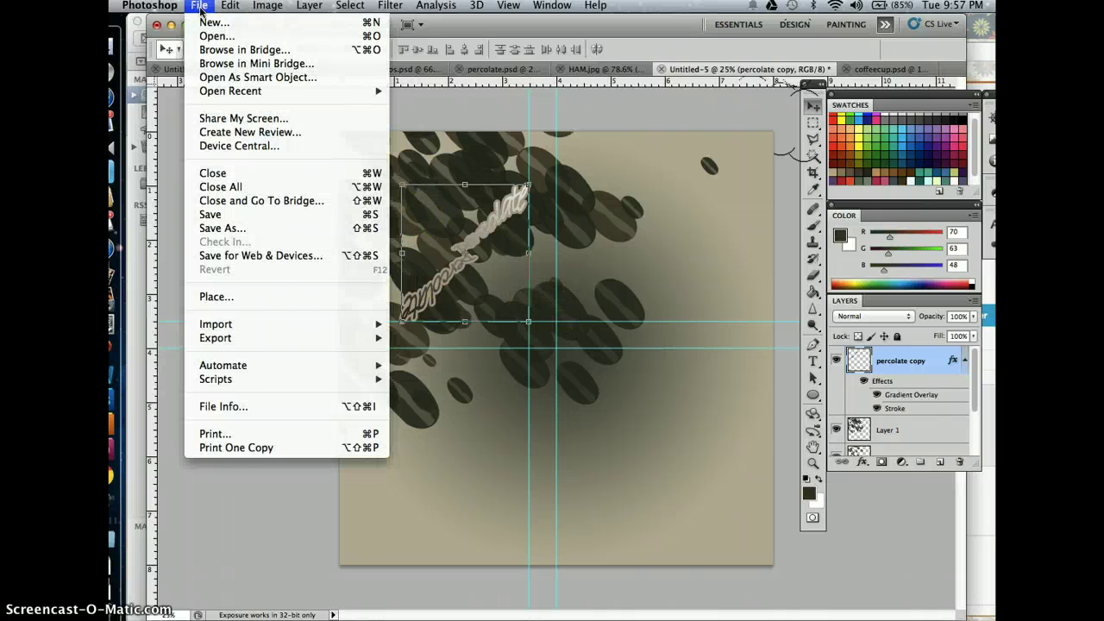
{"action": "left_click", "coordinate": [272, 297]}
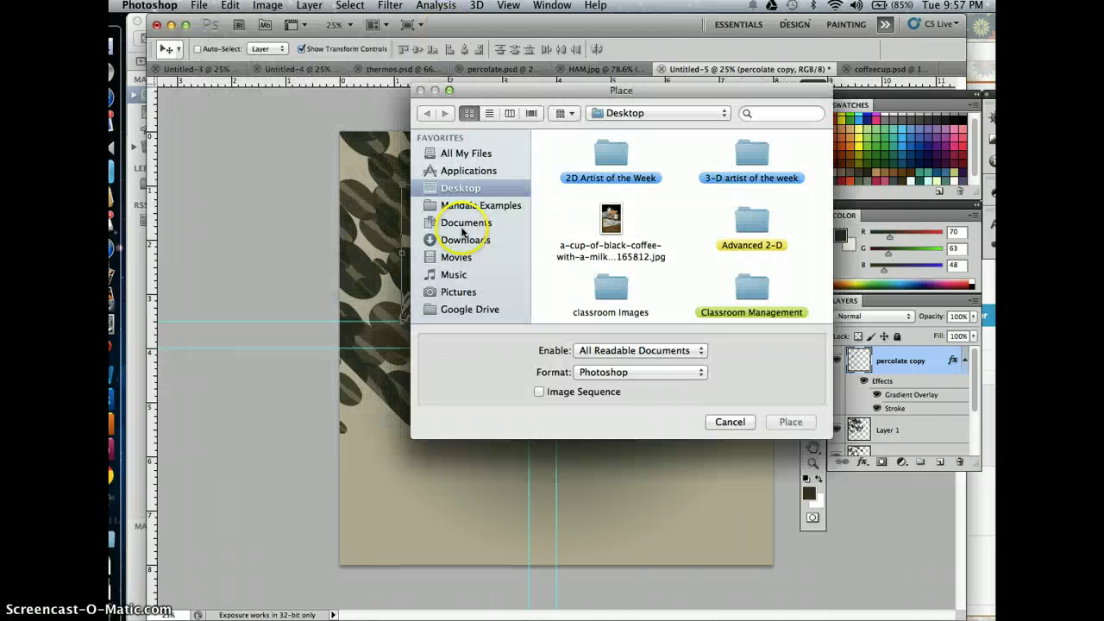
{"action": "scroll", "coordinate": [608, 224], "scroll_direction": "down", "scroll_amount": 5}
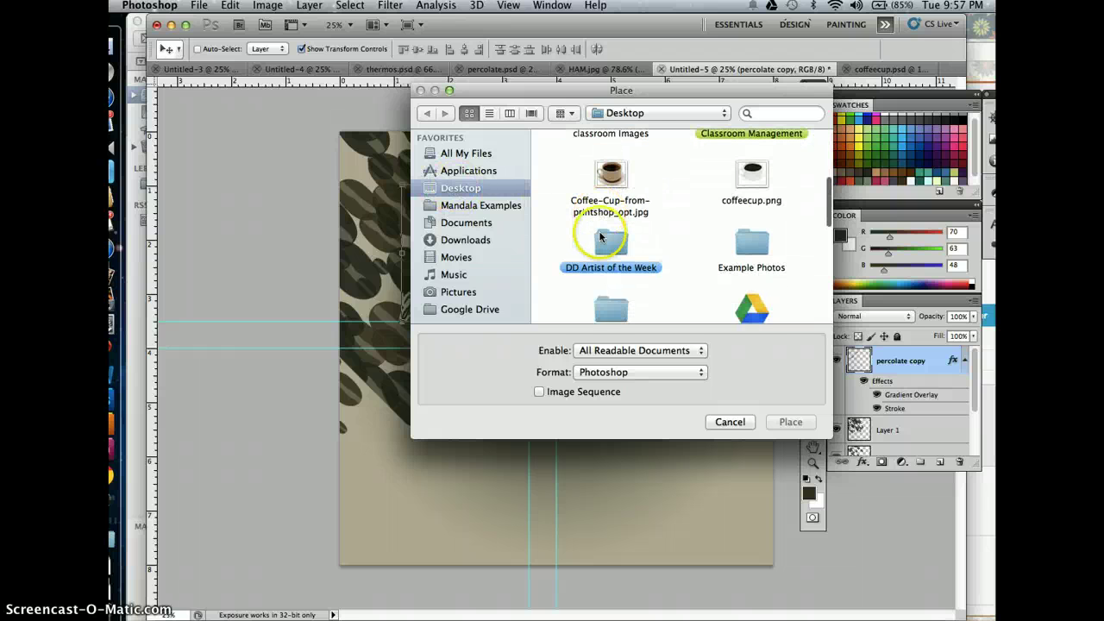
{"action": "double_click", "coordinate": [757, 149]}
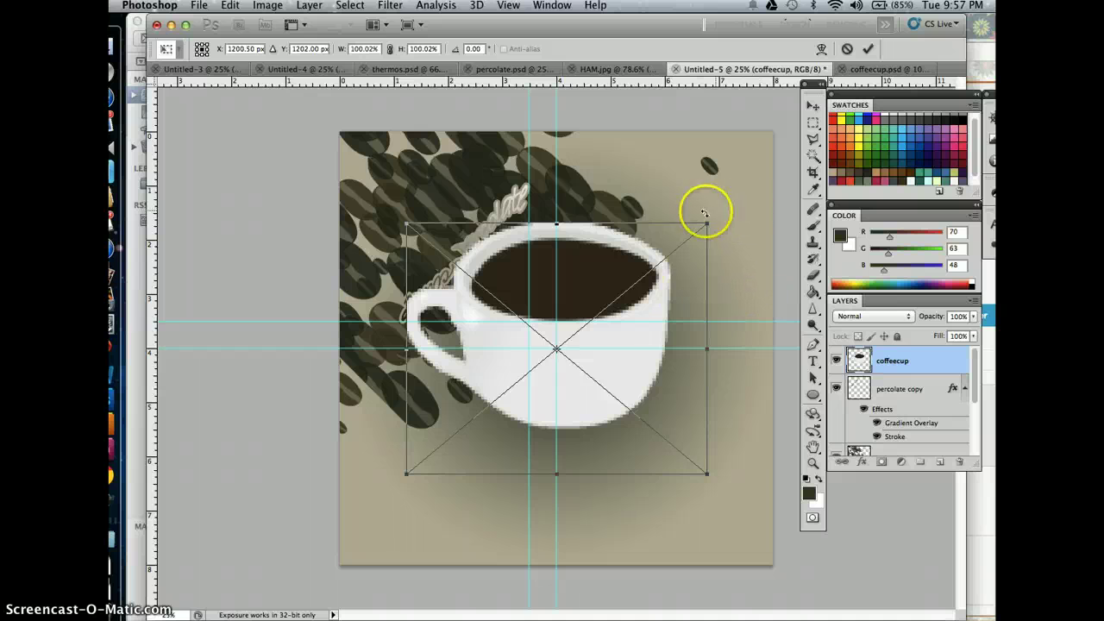
Scale the coffee cup to 23.41%, center it on the upper-left guide intersection, and rotate it.
{"action": "left_click_drag", "start_coordinate": [708, 225], "coordinate": [540, 327]}
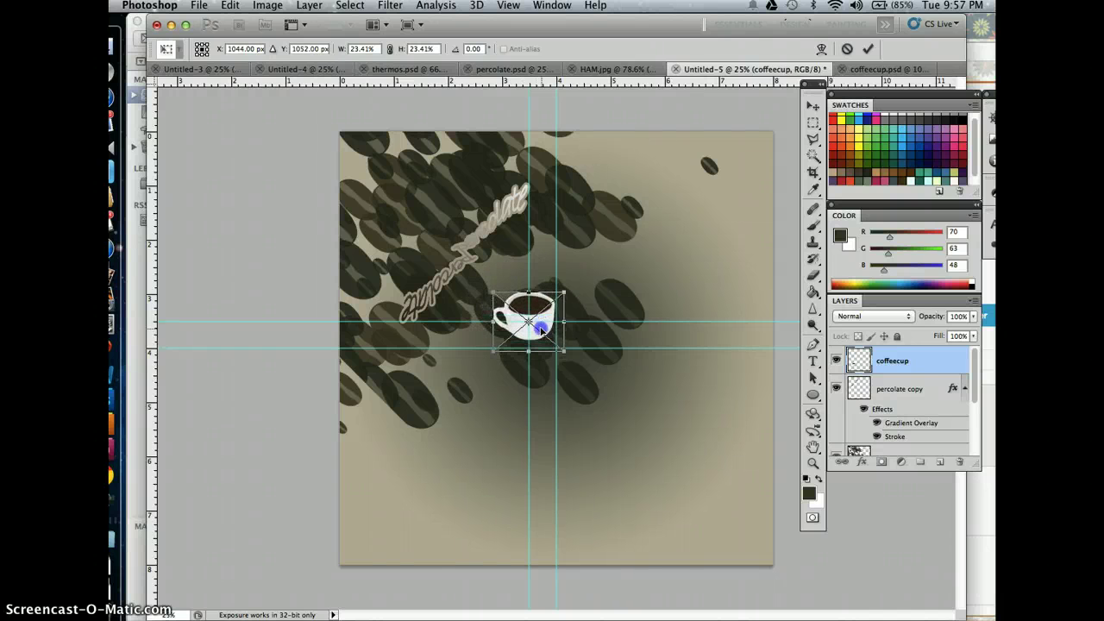
{"action": "key", "text": "Return"}
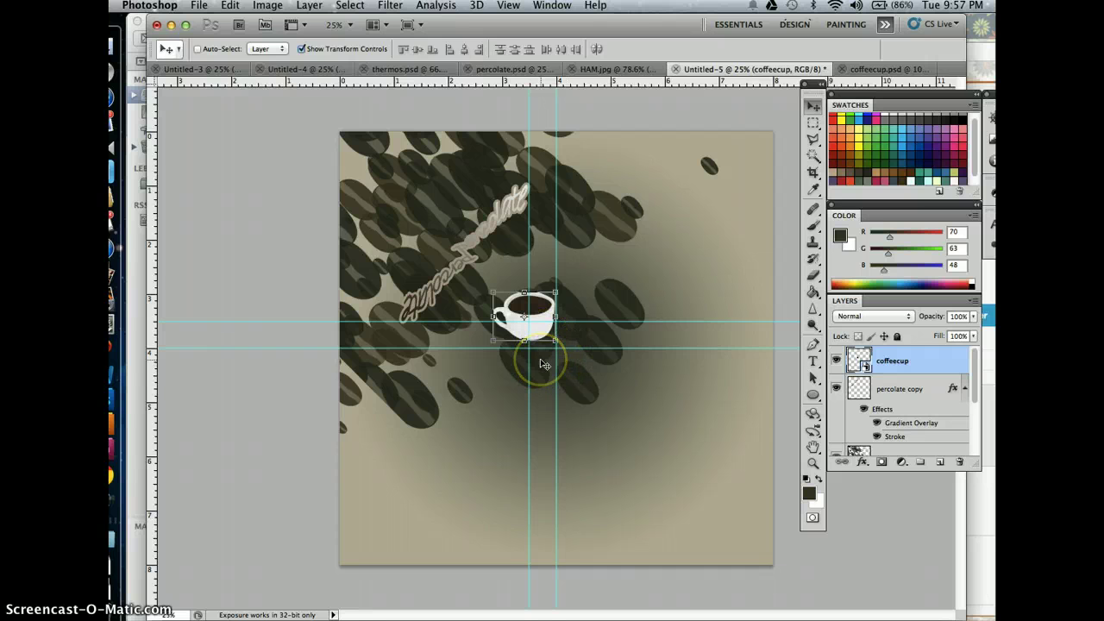
{"action": "left_click_drag", "start_coordinate": [541, 366], "coordinate": [591, 412]}
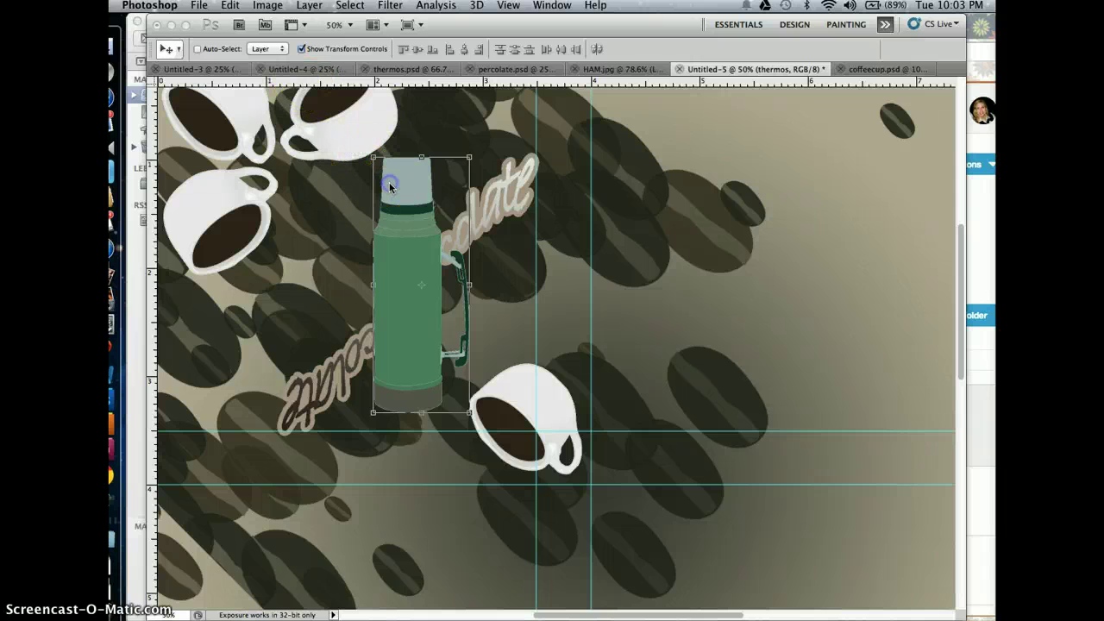
Rotate the thermos to -45° across the middle of the percolate words and move its layer directly below percolate copy.
{"action": "key", "text": "Tab"}
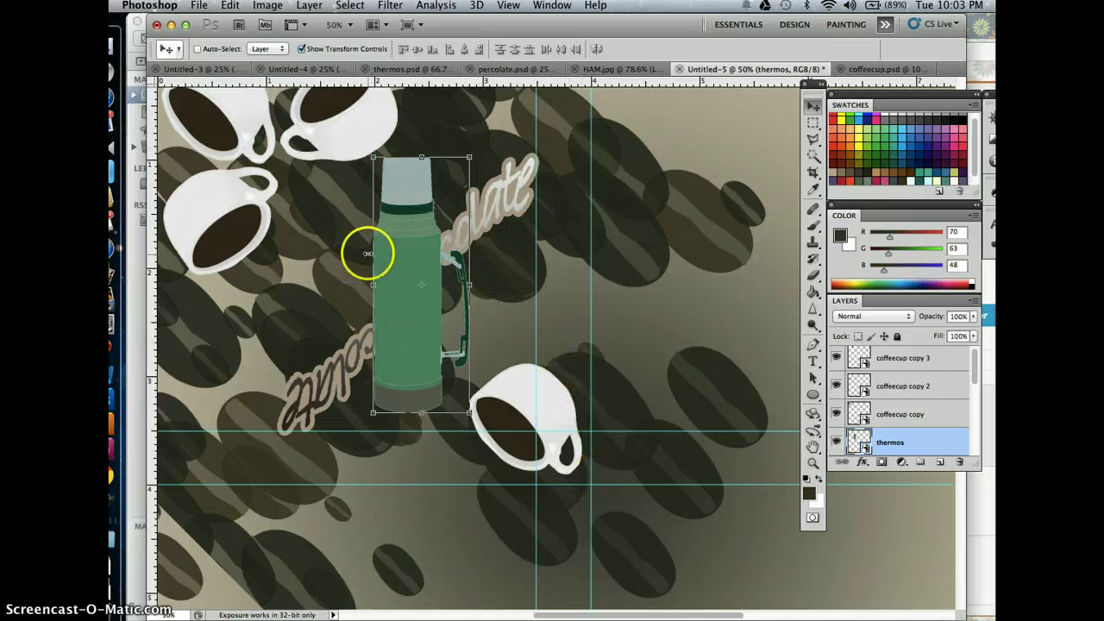
{"action": "left_click_drag", "start_coordinate": [363, 149], "coordinate": [223, 273]}
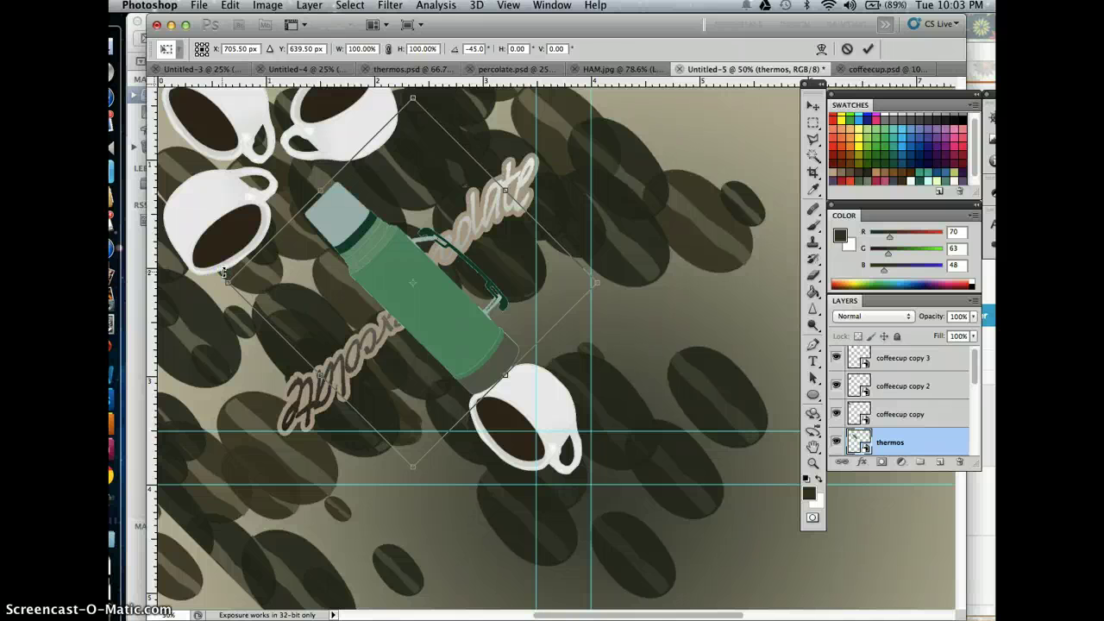
{"action": "mouse_move", "coordinate": [335, 274]}
{"action": "left_mouse_down"}
{"action": "mouse_move", "coordinate": [333, 301]}
{"action": "mouse_move", "coordinate": [371, 379]}
{"action": "mouse_move", "coordinate": [399, 371]}
{"action": "mouse_move", "coordinate": [362, 313]}
{"action": "mouse_move", "coordinate": [324, 291]}
{"action": "left_mouse_up"}
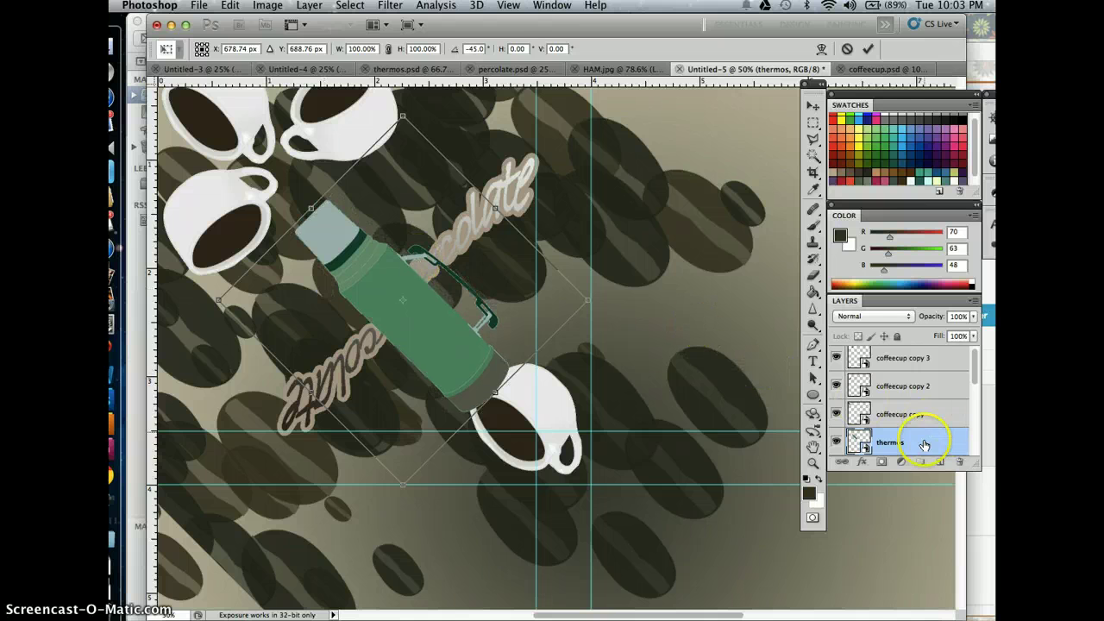
{"action": "key", "text": "Return"}
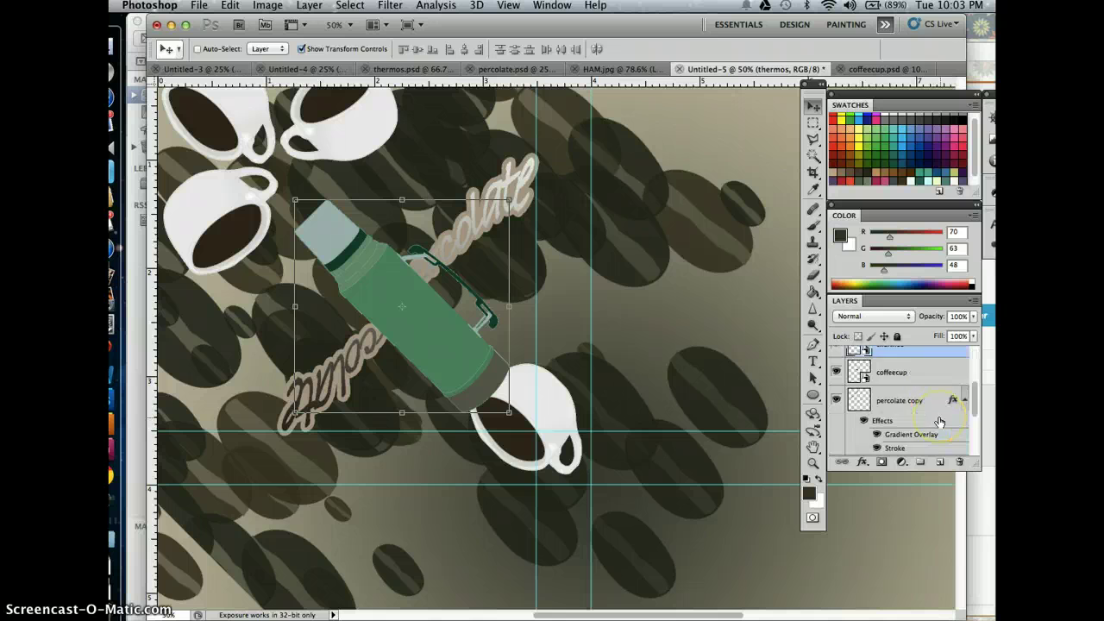
{"action": "scroll", "coordinate": [940, 421], "scroll_direction": "down", "scroll_amount": 1}
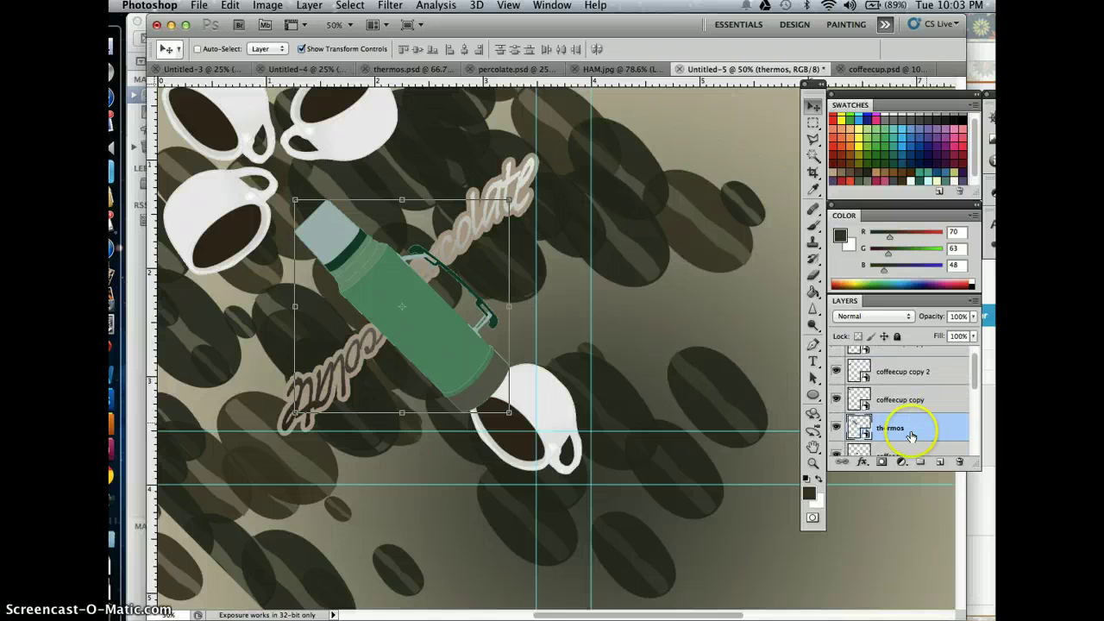
{"action": "left_click_drag", "start_coordinate": [910, 434], "coordinate": [900, 424]}
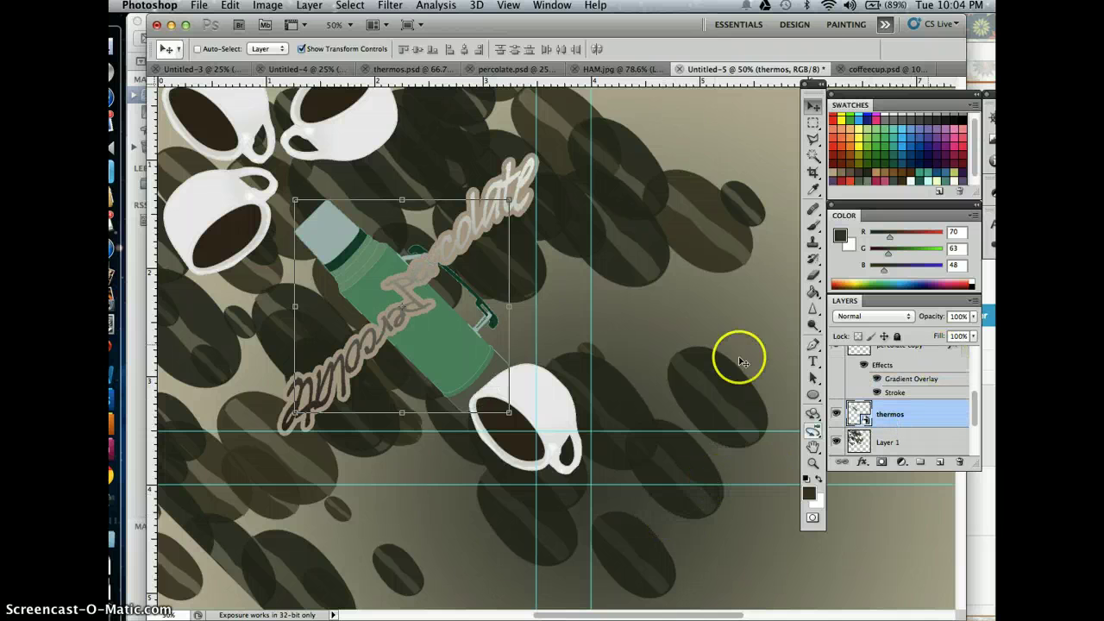
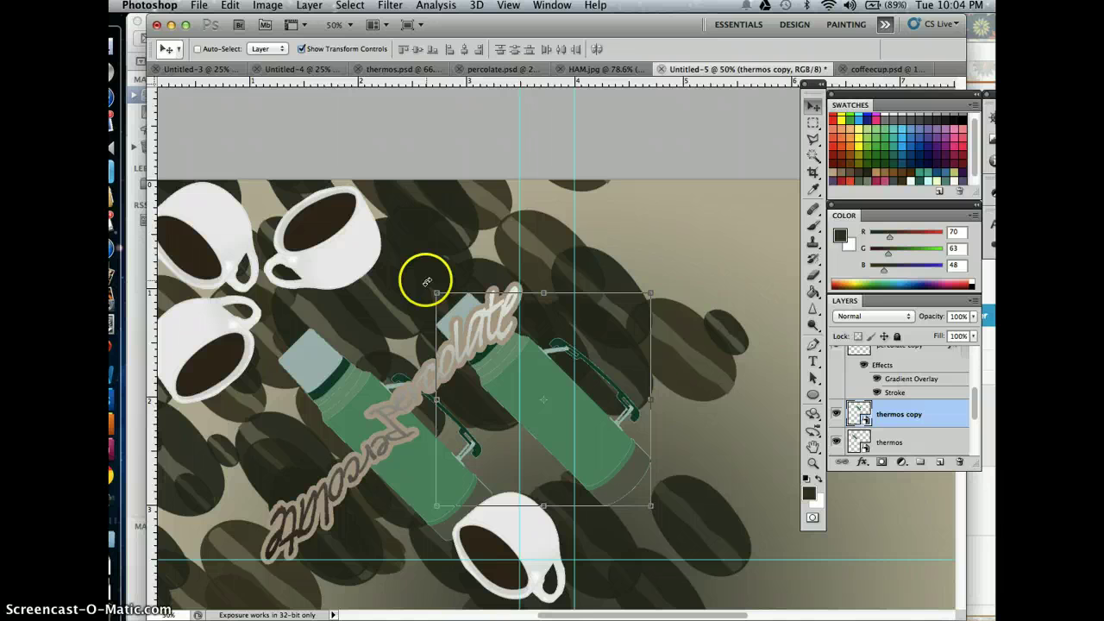
Rotate the thermos copy to -135° so it stands upside down and move it onto the 4-inch vertical guide at the canvas's upper edge.
{"action": "left_click_drag", "start_coordinate": [426, 281], "coordinate": [578, 290]}
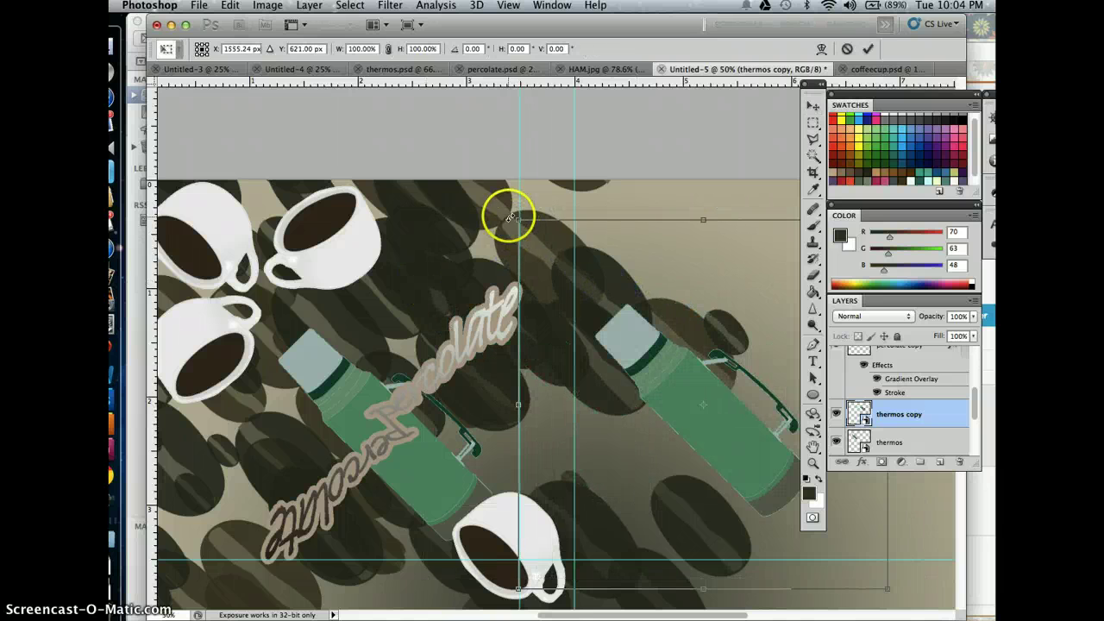
{"action": "left_click_drag", "start_coordinate": [505, 212], "coordinate": [701, 564]}
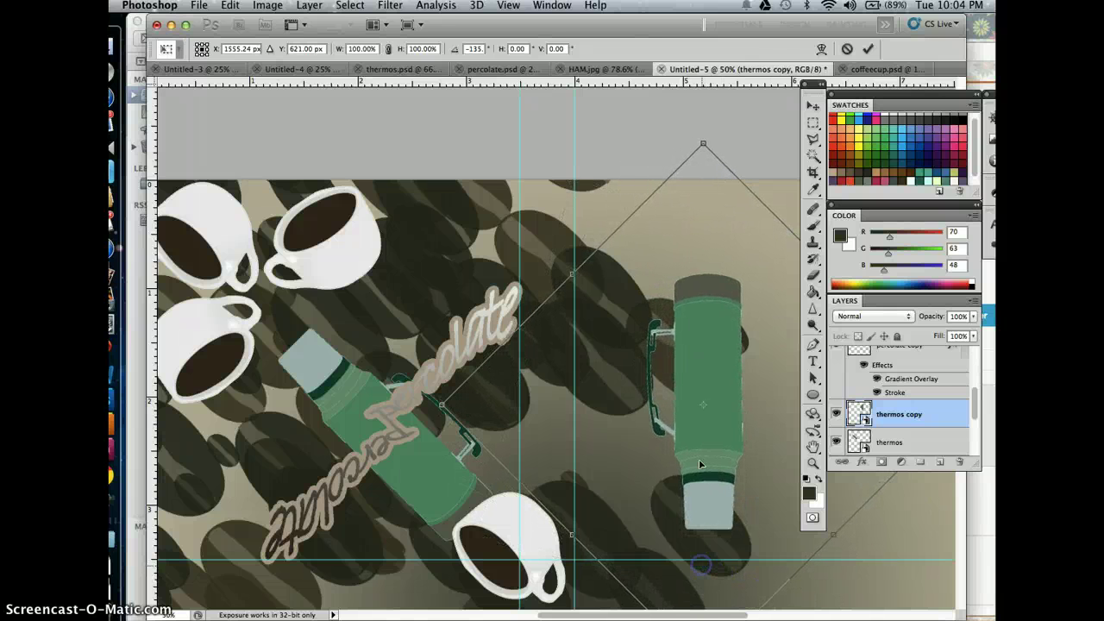
{"action": "left_click", "coordinate": [708, 337]}
{"action": "left_click_drag", "start_coordinate": [691, 331], "coordinate": [579, 221]}
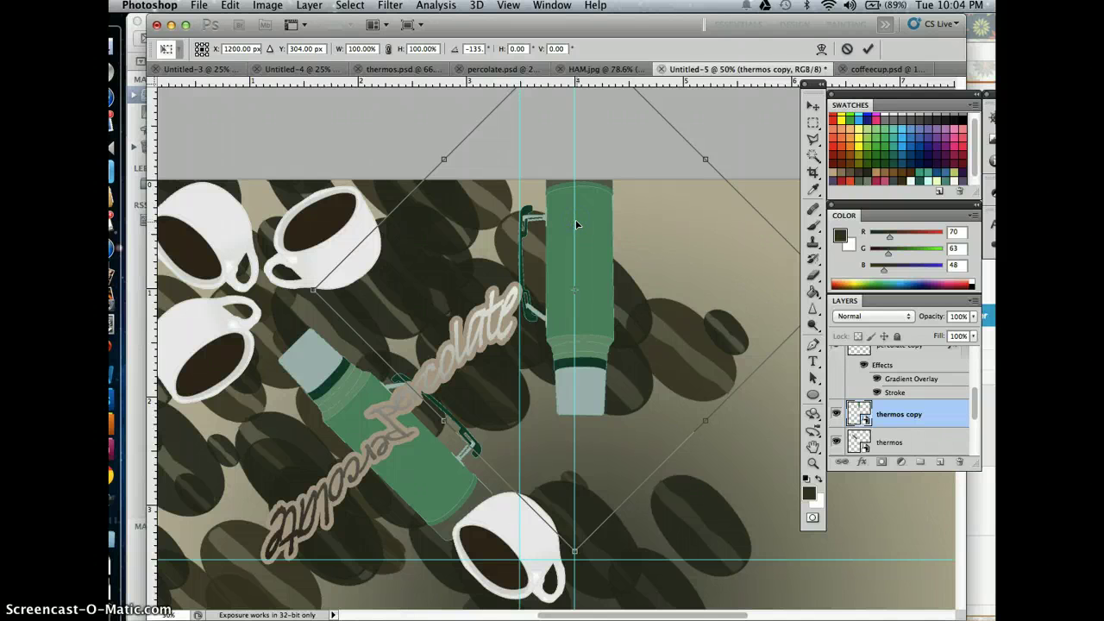
Nudge the upside-down thermos copy to X 1184 px, Y 364 px so its base sits against the canvas's upper edge.
{"action": "key", "text": "shift+Left"}
{"action": "key", "text": "shift+Left"}
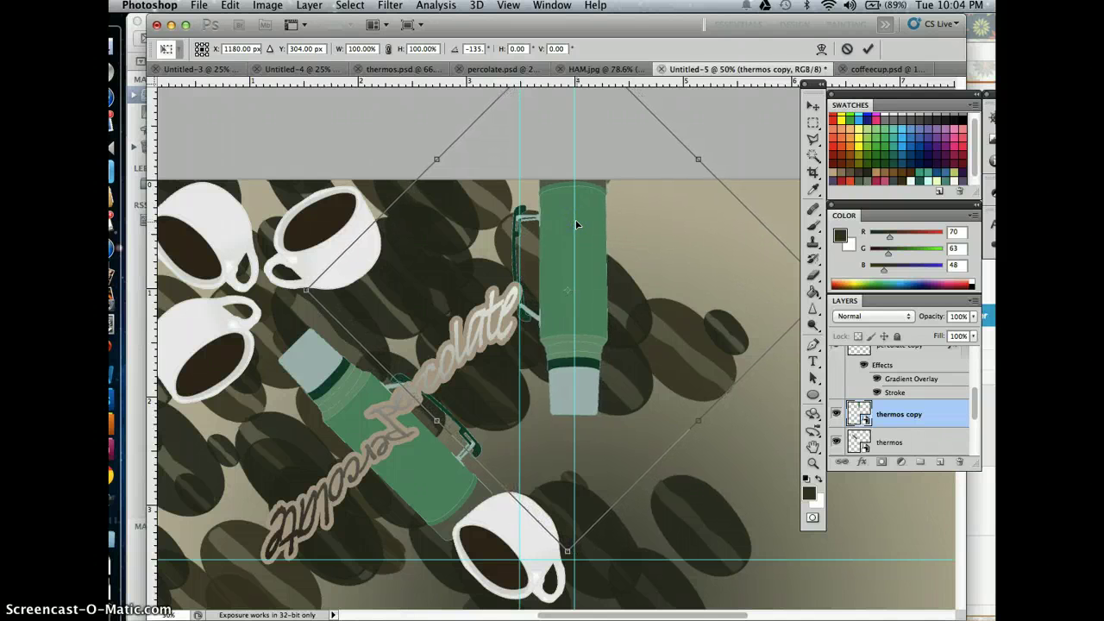
{"action": "key", "text": "Left"}
{"action": "key", "text": "Left"}
{"action": "key", "text": "Left"}
{"action": "key", "text": "Left"}
{"action": "key", "text": "Left"}
{"action": "key", "text": "Left"}
{"action": "key", "text": "Left"}
{"action": "key", "text": "Left"}
{"action": "key", "text": "shift+Down"}
{"action": "key", "text": "Down"}
{"action": "key", "text": "Down"}
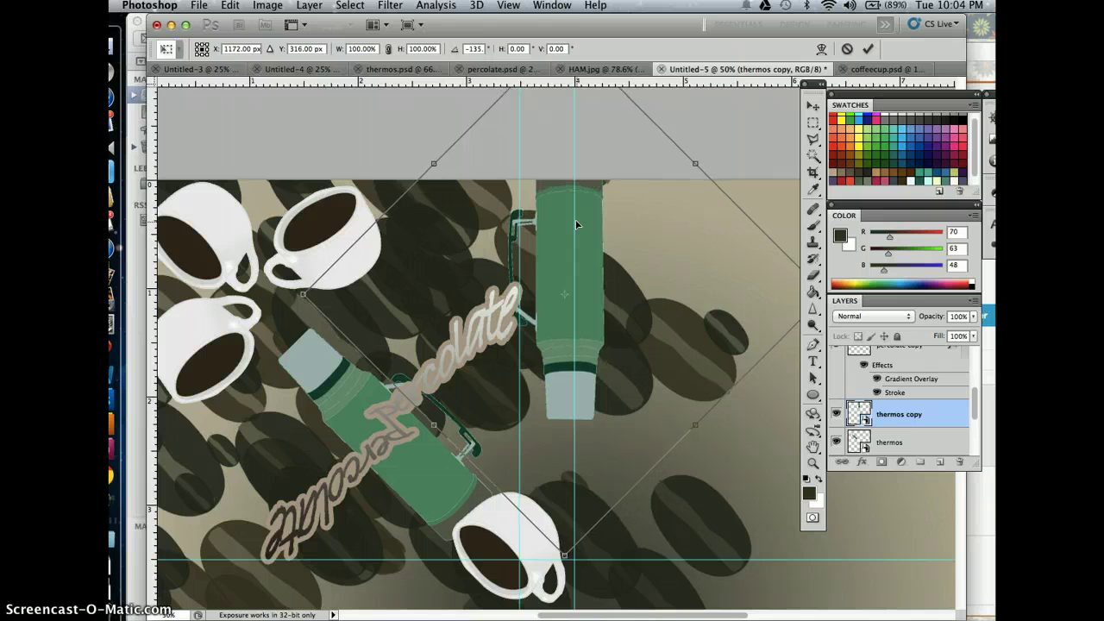
{"action": "key", "text": "shift+Down"}
{"action": "key", "text": "shift+Down"}
{"action": "key", "text": "Down"}
{"action": "key", "text": "Down"}
{"action": "key", "text": "Down"}
{"action": "key", "text": "Down"}
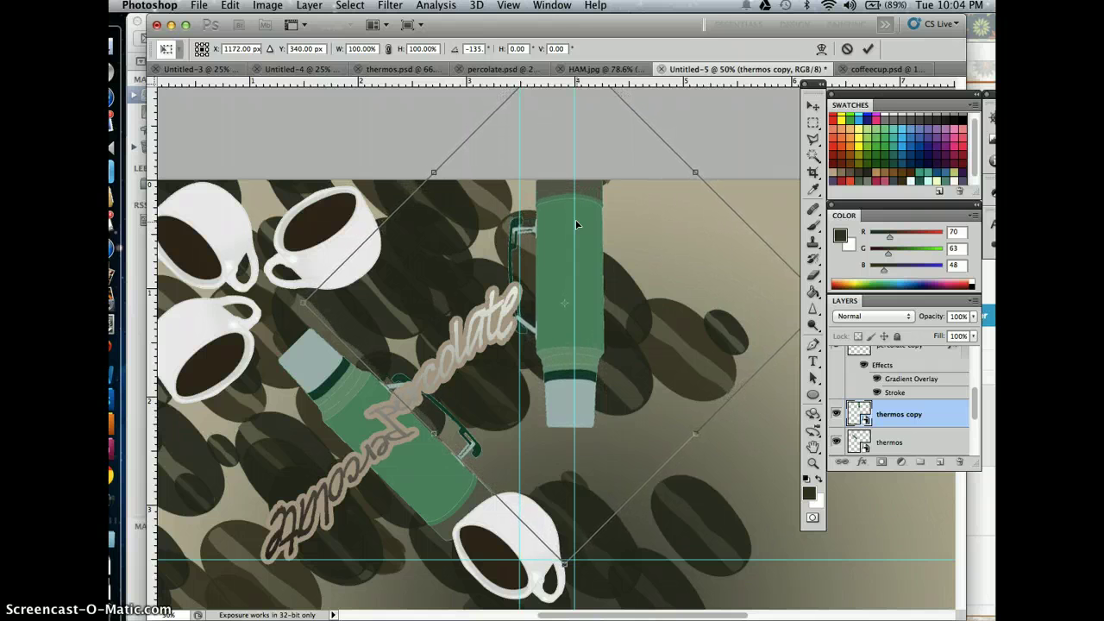
{"action": "key", "text": "Right"}
{"action": "key", "text": "Right"}
{"action": "key", "text": "Right"}
{"action": "key", "text": "Right"}
{"action": "key", "text": "shift+Down"}
{"action": "key", "text": "Down"}
{"action": "key", "text": "Down"}
{"action": "key", "text": "Down"}
{"action": "key", "text": "Down"}
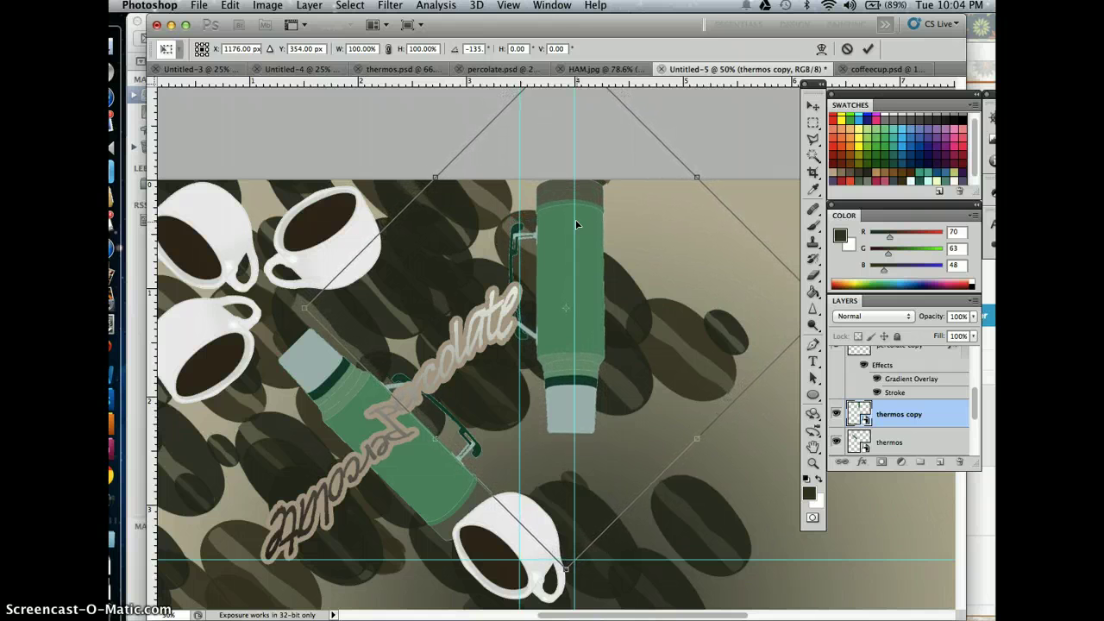
{"action": "key", "text": "Right"}
{"action": "key", "text": "Right"}
{"action": "key", "text": "Right"}
{"action": "key", "text": "Right"}
{"action": "key", "text": "Right"}
{"action": "key", "text": "Right"}
{"action": "key", "text": "Right"}
{"action": "key", "text": "Right"}
{"action": "key", "text": "Down"}
{"action": "key", "text": "Down"}
{"action": "key", "text": "Down"}
{"action": "key", "text": "Down"}
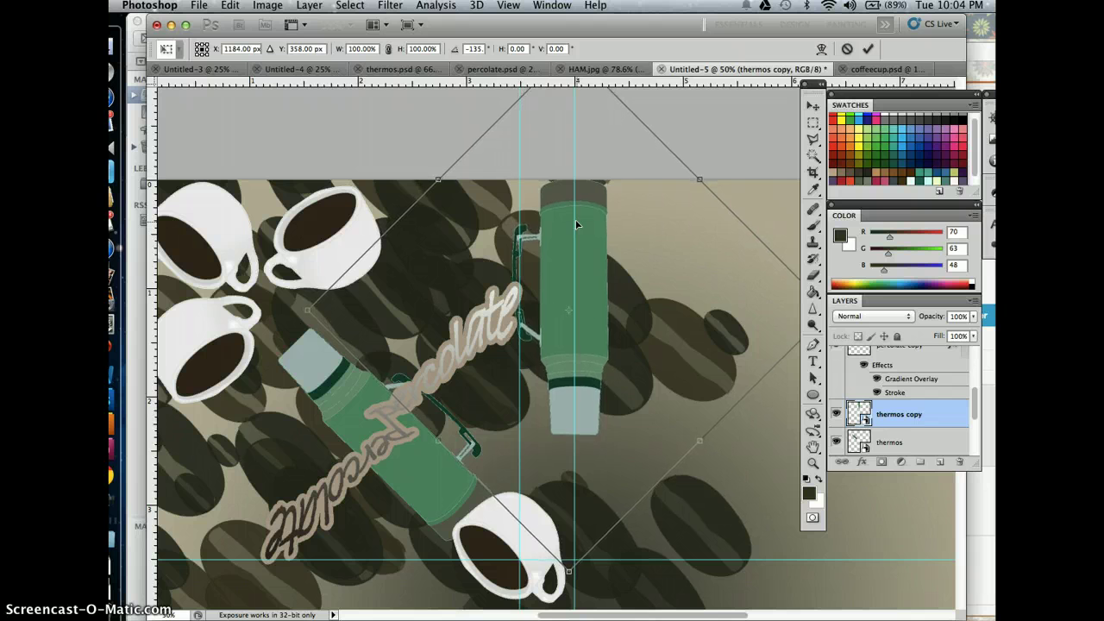
{"action": "key", "text": "Right"}
{"action": "key", "text": "Right"}
{"action": "key", "text": "Down"}
{"action": "key", "text": "Down"}
{"action": "key", "text": "Down"}
{"action": "key", "text": "Down"}
{"action": "key", "text": "Down"}
{"action": "key", "text": "Down"}
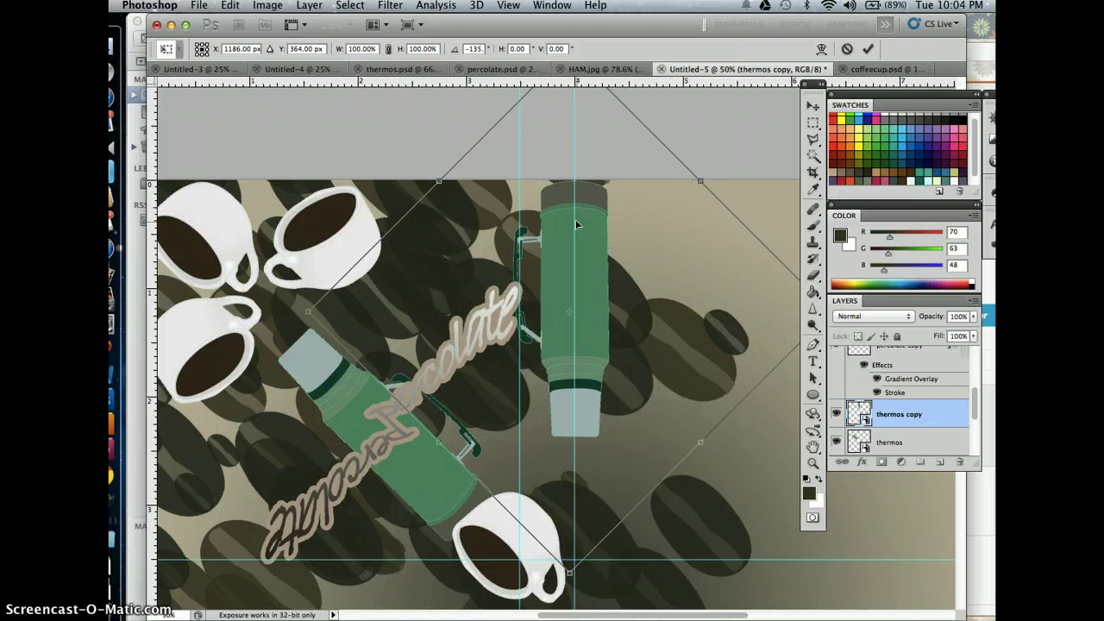
{"action": "key", "text": "Left"}
{"action": "key", "text": "Left"}
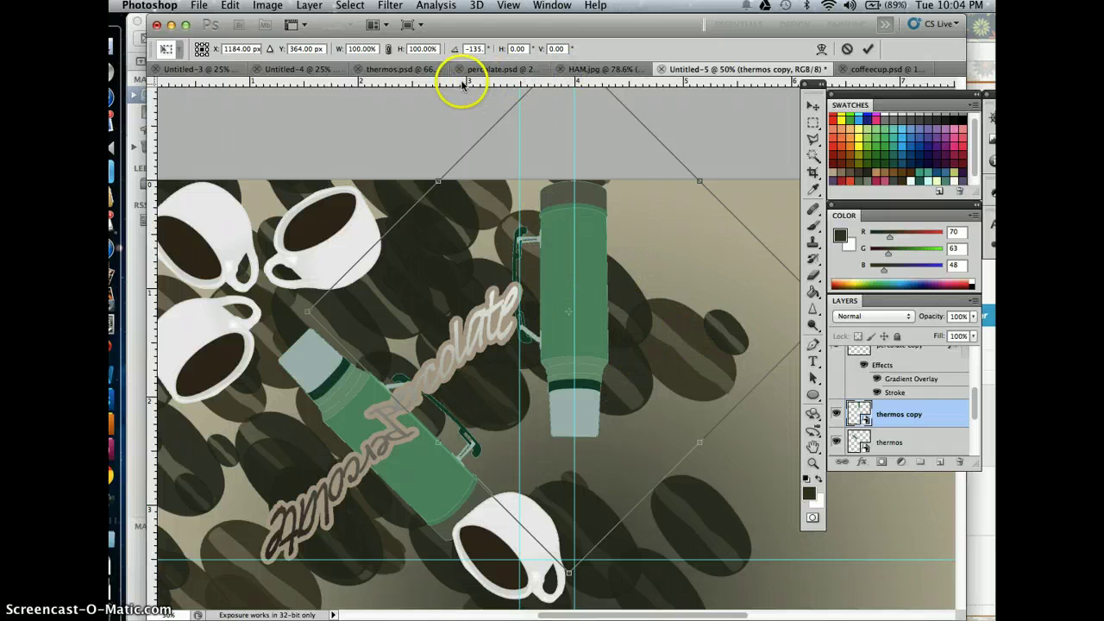
Add a horizontal guide at the upright thermos's cap end and a matching vertical guide, each about 2.4 inches from its canvas edge, and commit the transform.
{"action": "left_click_drag", "start_coordinate": [462, 87], "coordinate": [526, 433]}
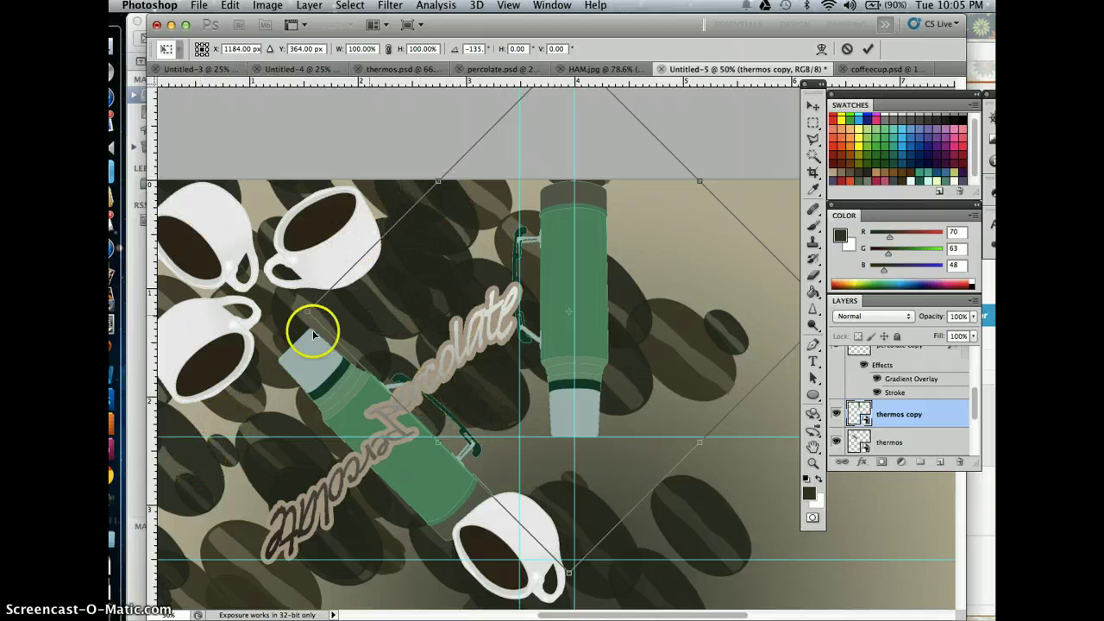
{"action": "left_click_drag", "start_coordinate": [151, 496], "coordinate": [398, 473]}
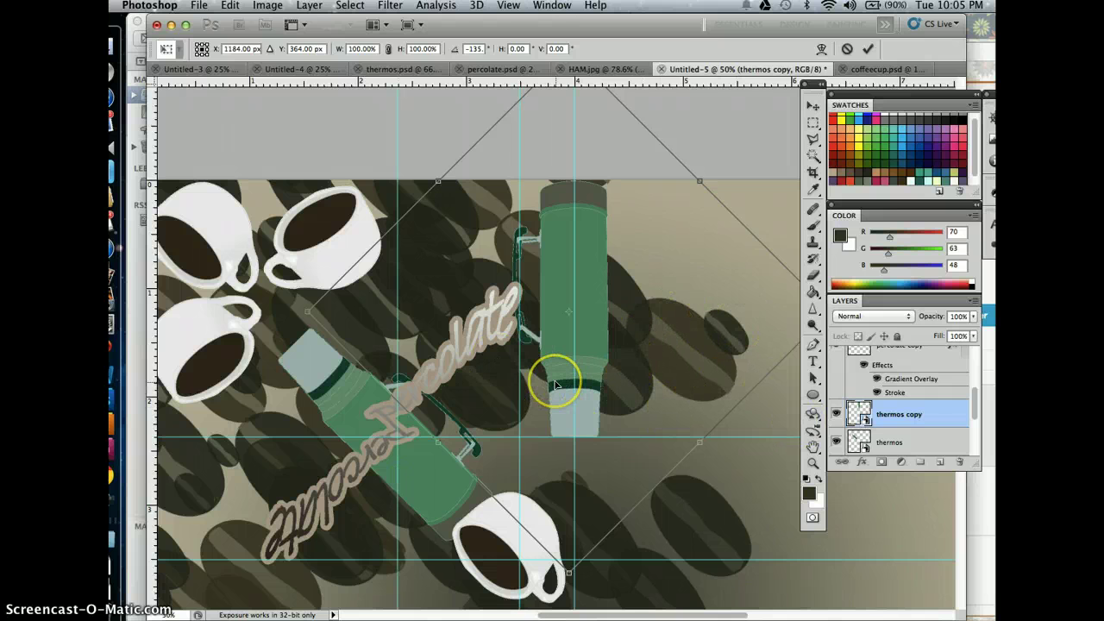
{"action": "left_click", "coordinate": [548, 443], "text": "alt"}
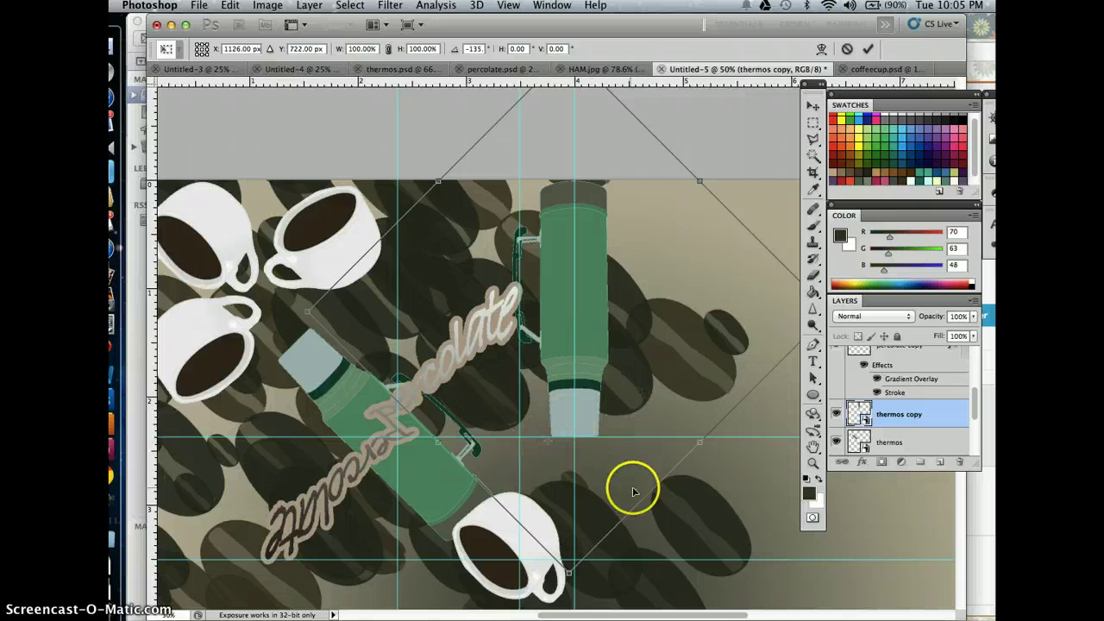
{"action": "key", "text": "Return"}
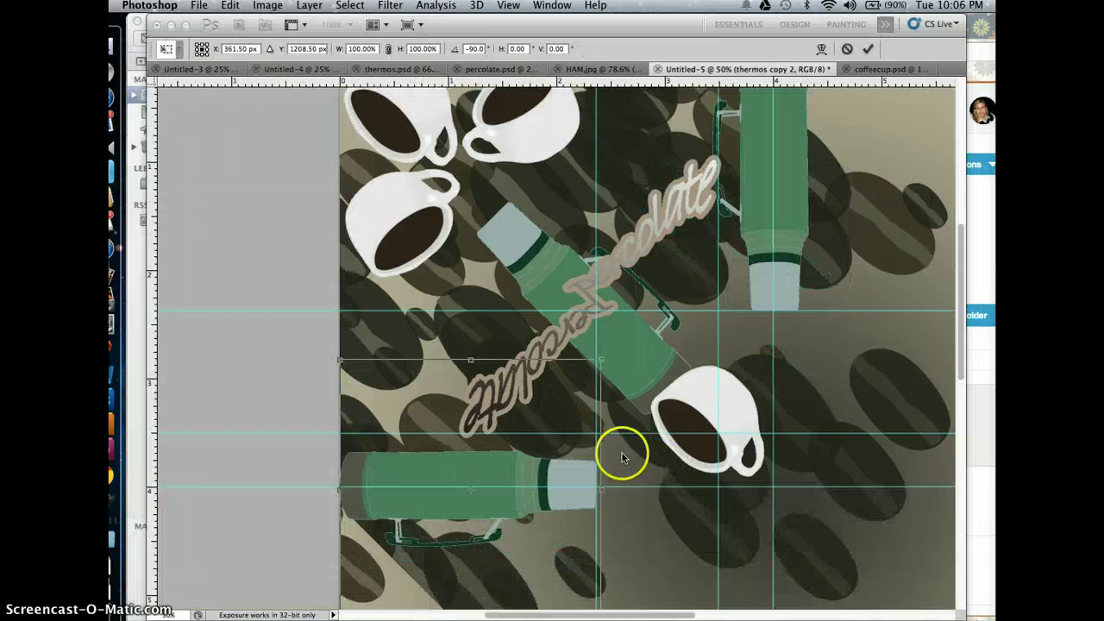
Apply the -90° transformation of thermos copy 2, lying against the canvas's left edge at X 361.5 px, Y 1208.5 px.
{"action": "scroll", "coordinate": [715, 451], "scroll_direction": "down", "scroll_amount": 2}
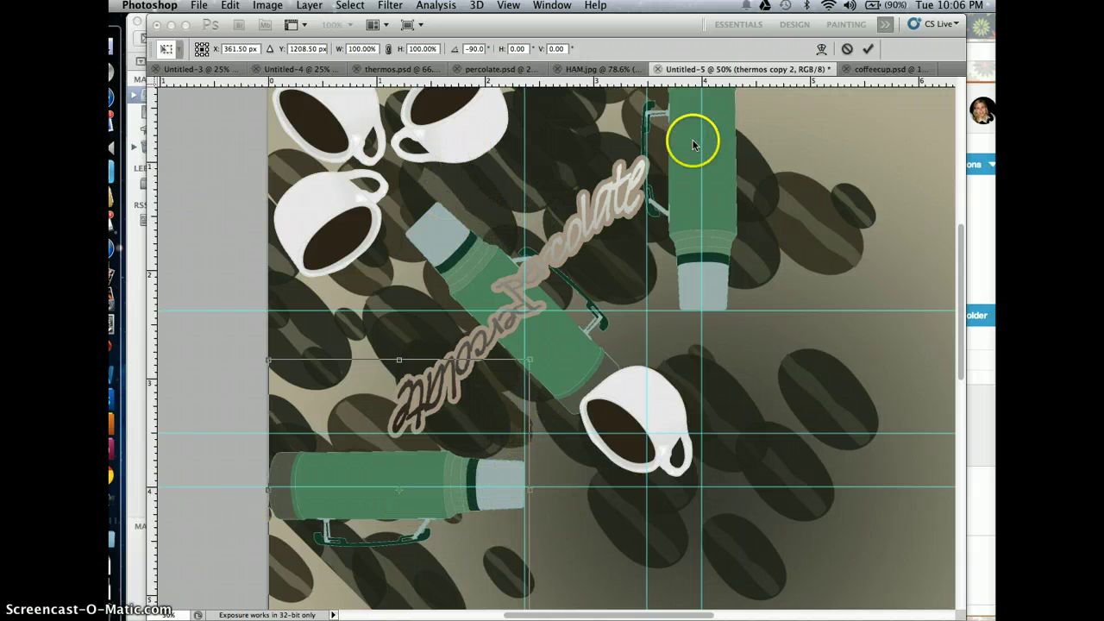
{"action": "left_click", "coordinate": [210, 198]}
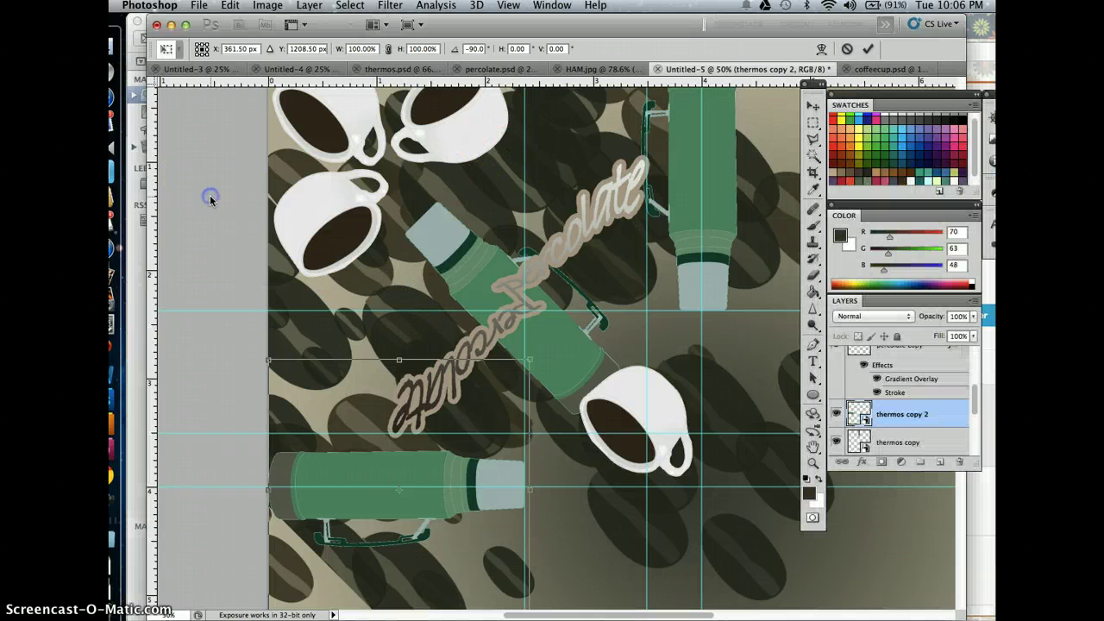
{"action": "left_click", "coordinate": [813, 105]}
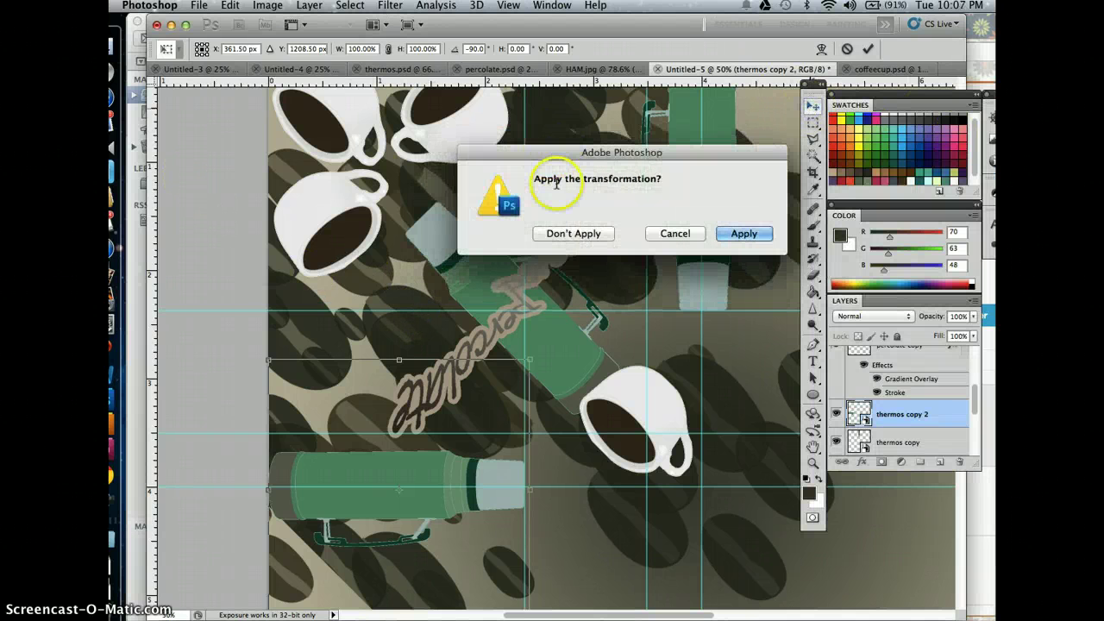
{"action": "left_click", "coordinate": [746, 234]}
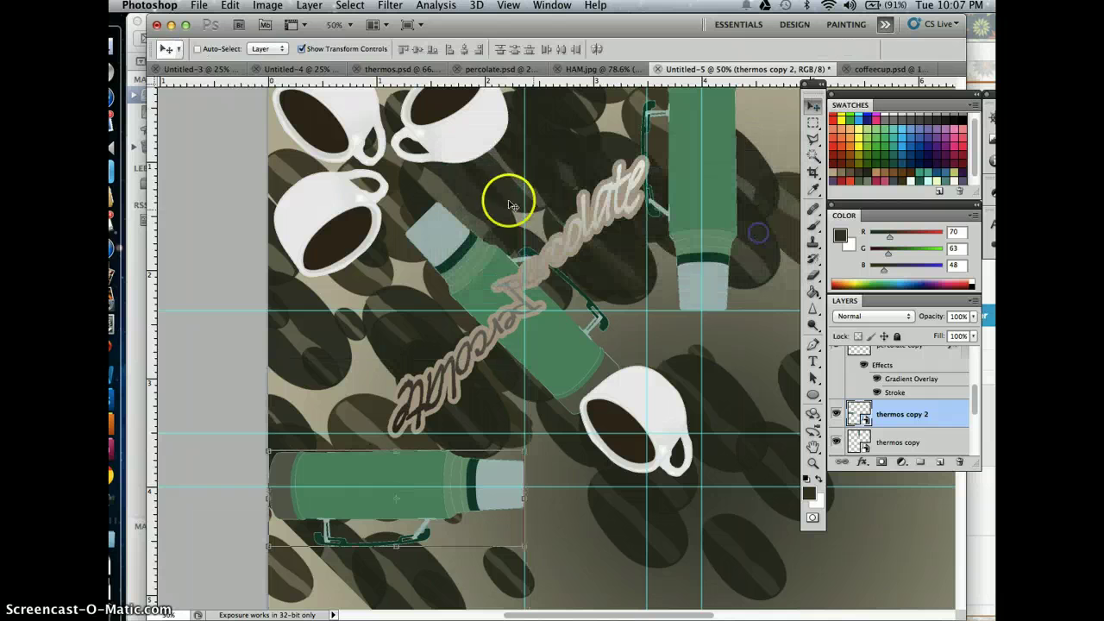
Remove the two extra guides that mark the cap ends of the thermos copies.
{"action": "left_click_drag", "start_coordinate": [525, 198], "coordinate": [148, 221]}
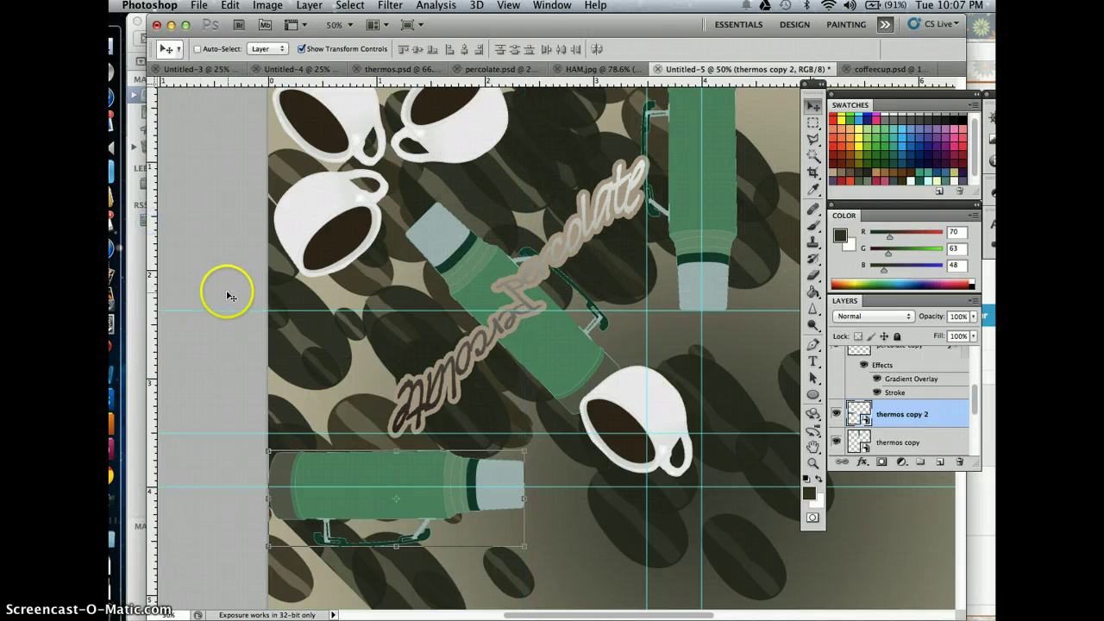
{"action": "left_click_drag", "start_coordinate": [220, 310], "coordinate": [216, 82]}
{"action": "key", "text": "super+0"}
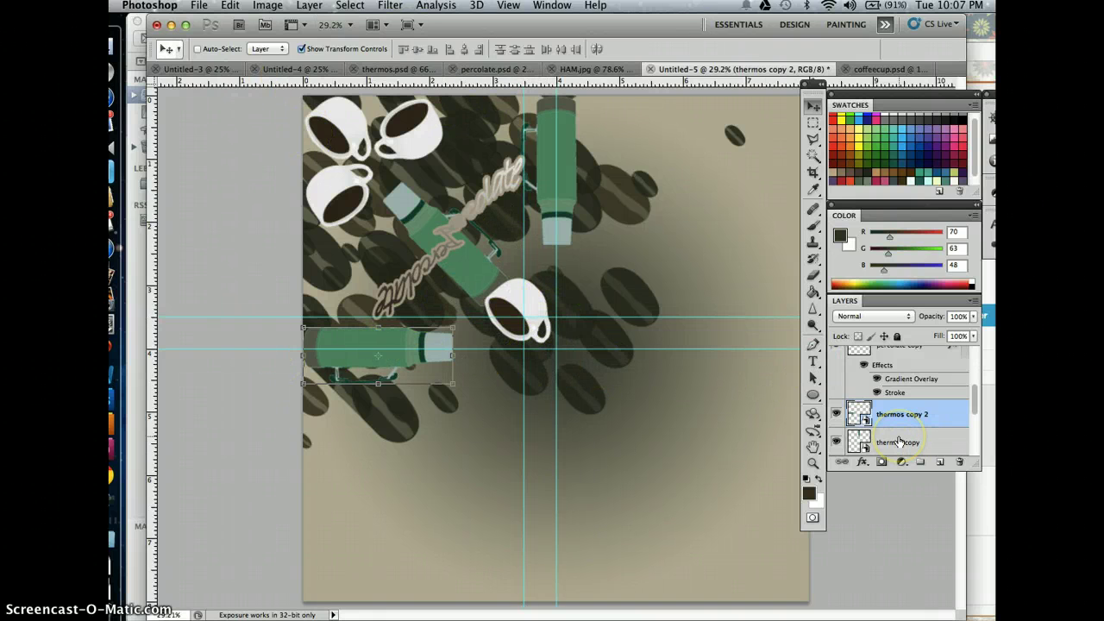
Merge all layers from coffeecup copy 3 down to Layer 0 into one layer.
{"action": "scroll", "coordinate": [898, 441], "scroll_direction": "up", "scroll_amount": 1}
{"action": "scroll", "coordinate": [899, 442], "scroll_direction": "down", "scroll_amount": 5}
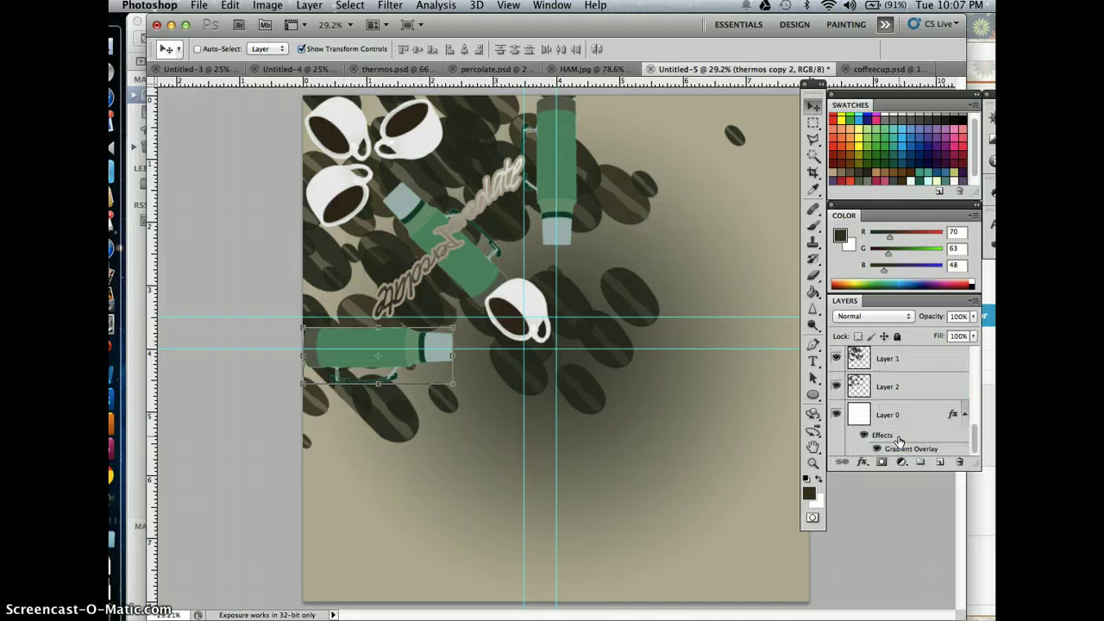
{"action": "scroll", "coordinate": [912, 367], "scroll_direction": "up", "scroll_amount": 5}
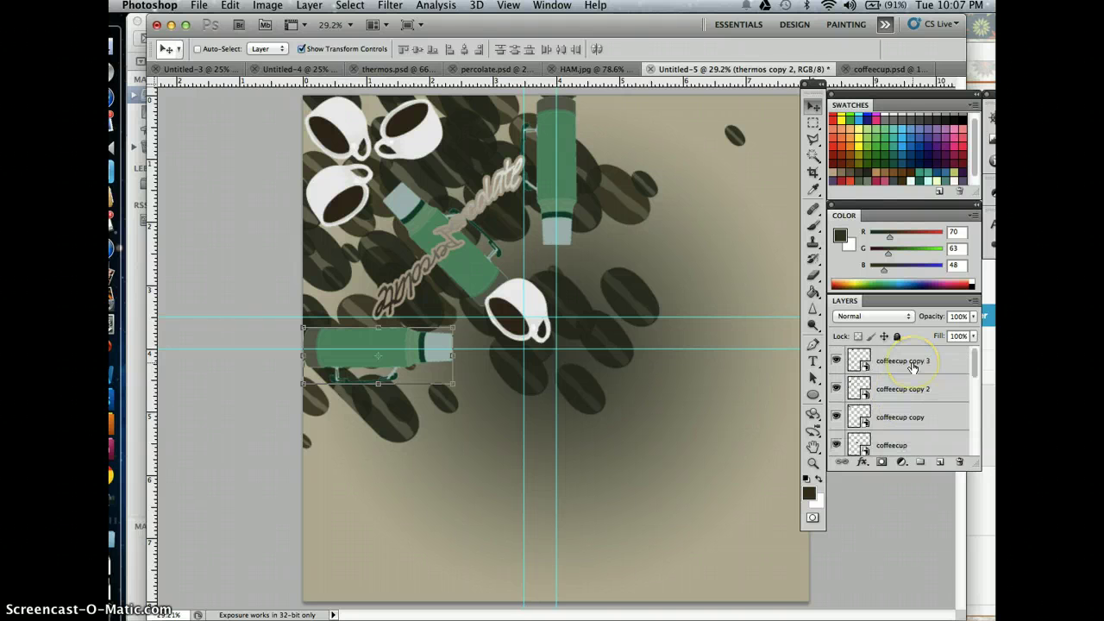
{"action": "left_click", "coordinate": [912, 364]}
{"action": "scroll", "coordinate": [933, 412], "scroll_direction": "down", "scroll_amount": 5}
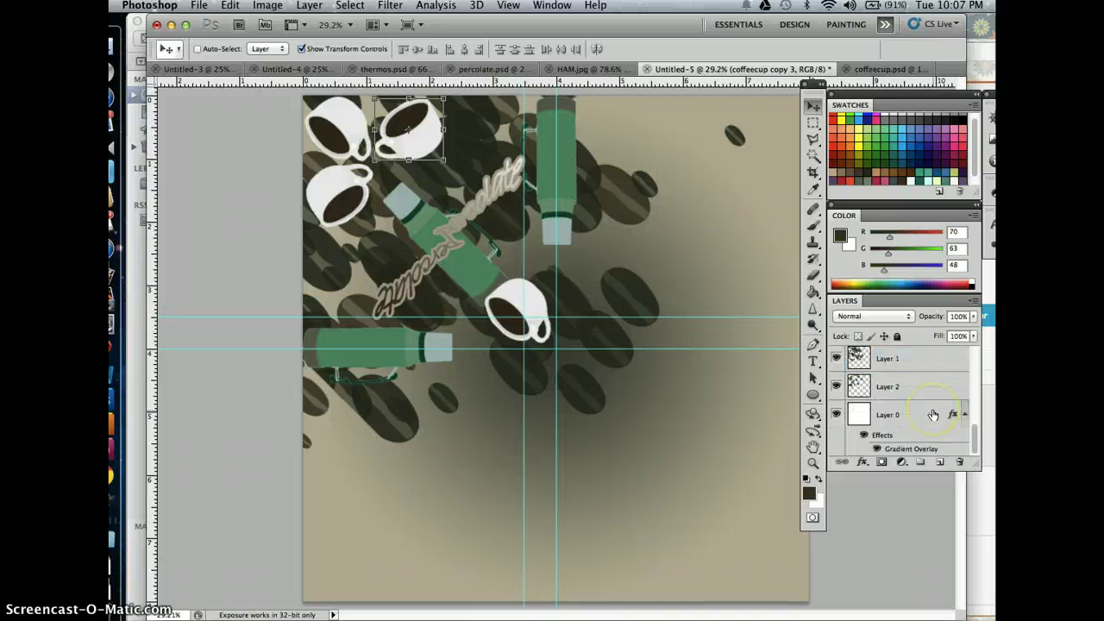
{"action": "left_click", "coordinate": [926, 434], "text": "shift"}
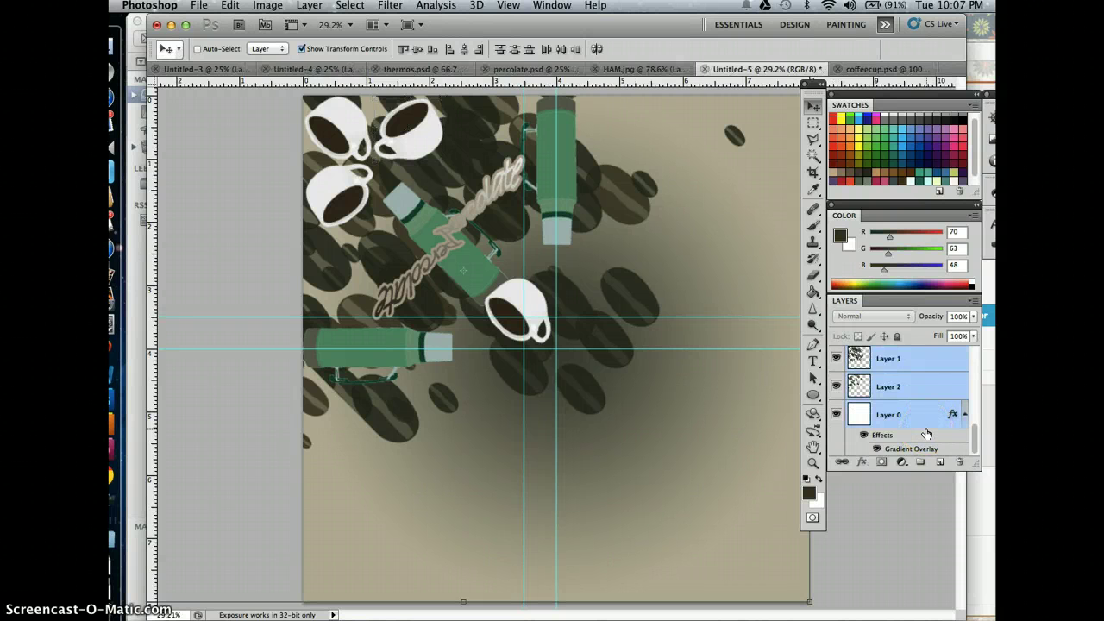
{"action": "left_click", "coordinate": [925, 415]}
{"action": "right_click", "coordinate": [925, 415]}
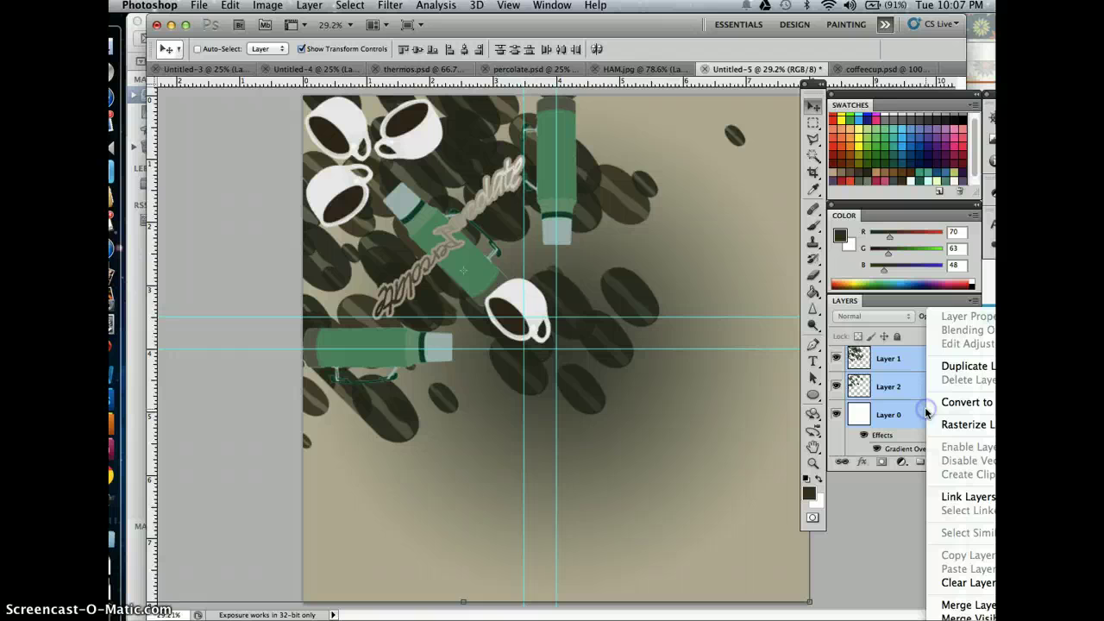
{"action": "left_click", "coordinate": [968, 606]}
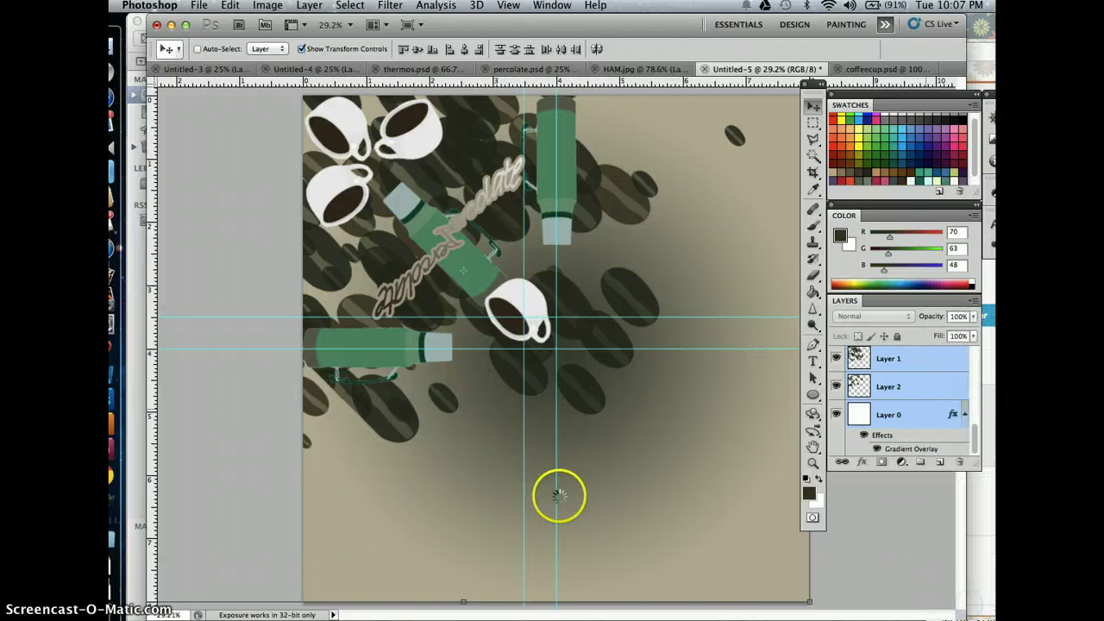
Select the canvas's upper-left quadrant up to the 4-inch guides with the Rectangular Marquee and copy it.
{"action": "left_click", "coordinate": [812, 123]}
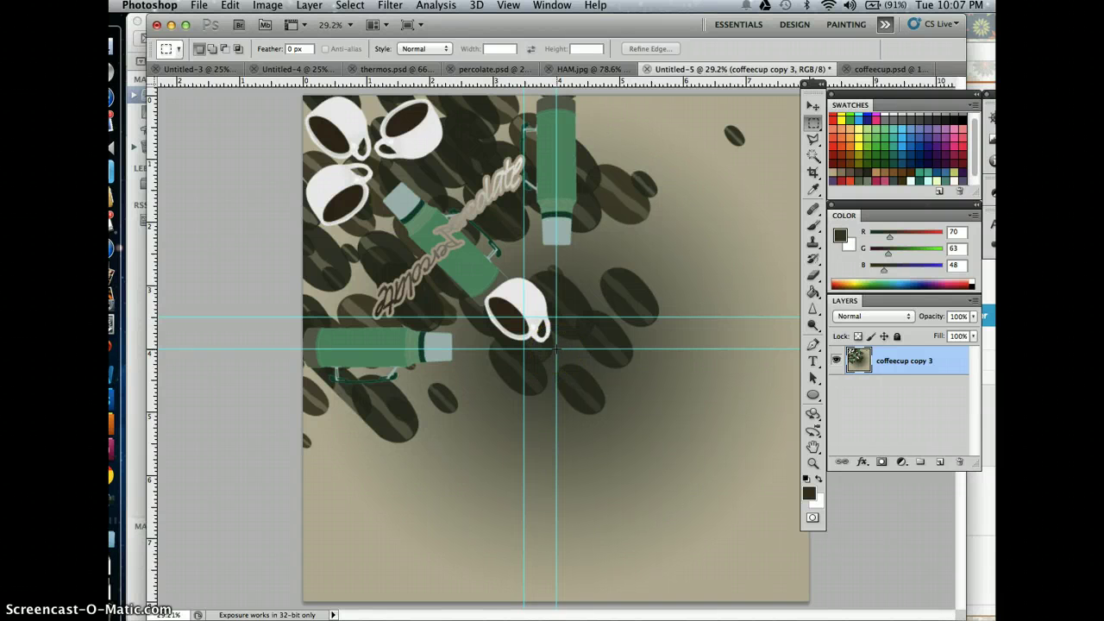
{"action": "left_click_drag", "start_coordinate": [410, 250], "coordinate": [251, 94]}
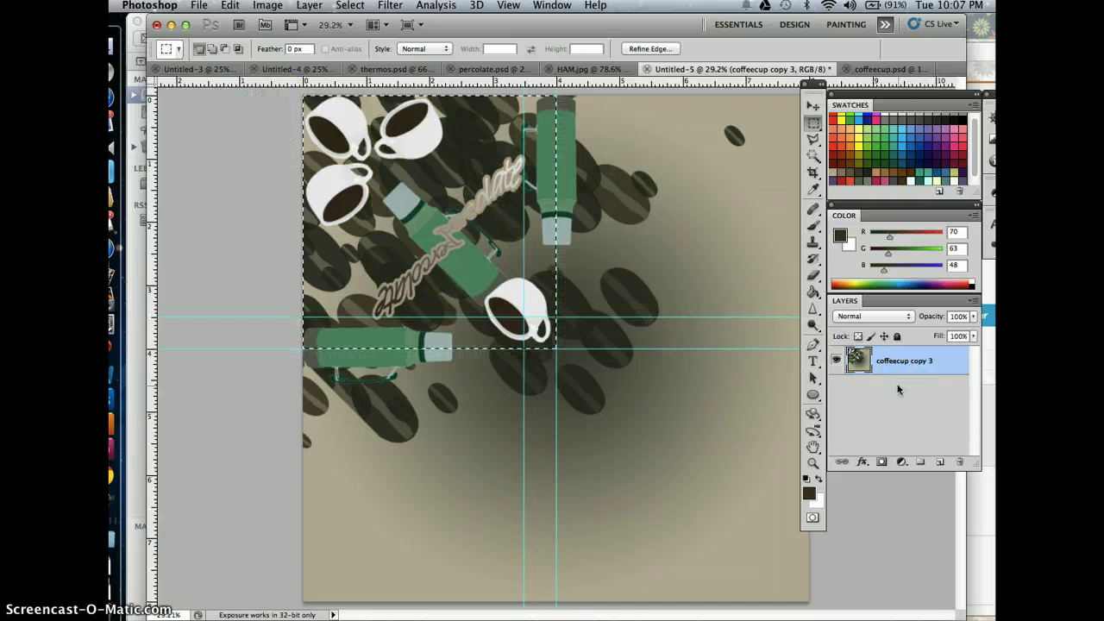
{"action": "key", "text": "super+d"}
Undo the layer merge to restore the separate layers down to Layer 0.
{"action": "key", "text": "super+z"}
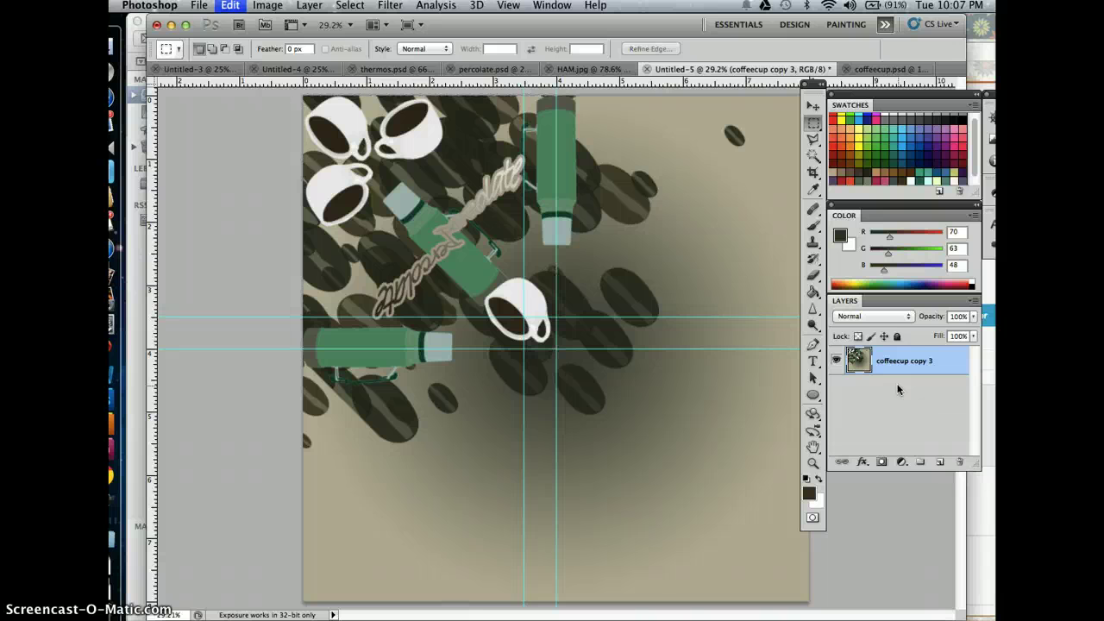
{"action": "left_click", "coordinate": [912, 388]}
{"action": "scroll", "coordinate": [914, 391], "scroll_direction": "down", "scroll_amount": 5}
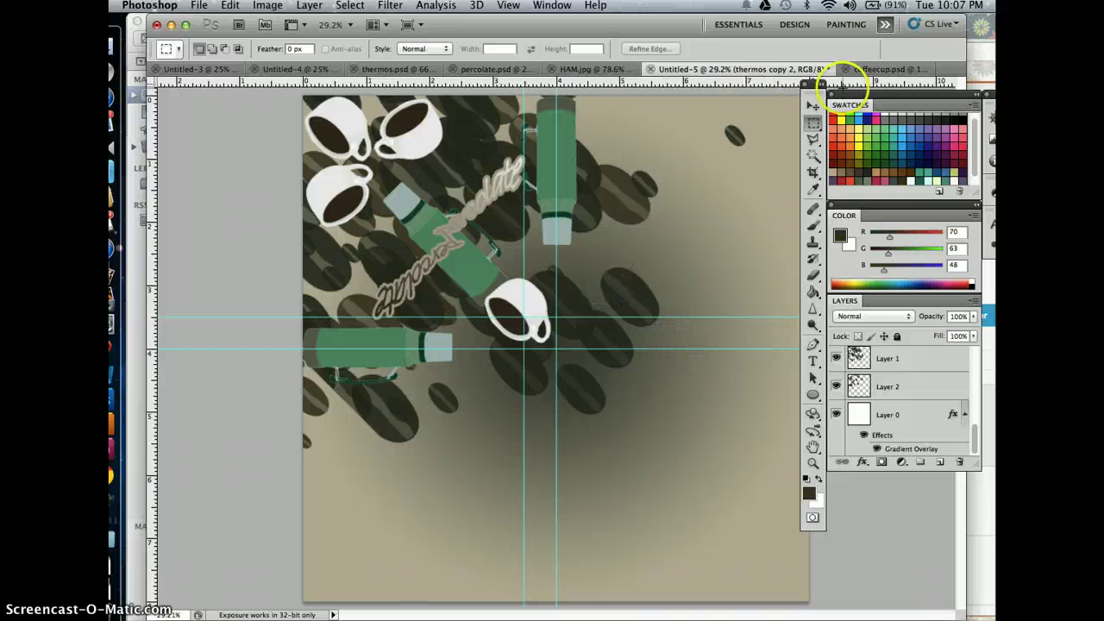
Paste the copied quadrant above thermos copy 2, rotate it 90°, and place it in the upper-right quadrant at X 1800 px, Y 601 px.
{"action": "left_click", "coordinate": [809, 107]}
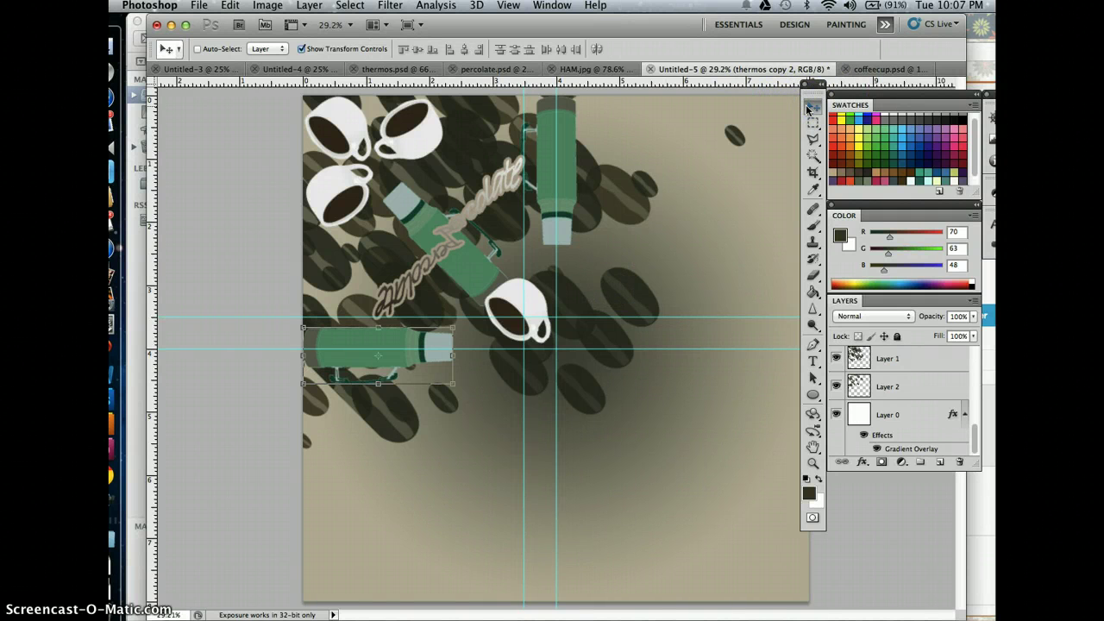
{"action": "key", "text": "super+v"}
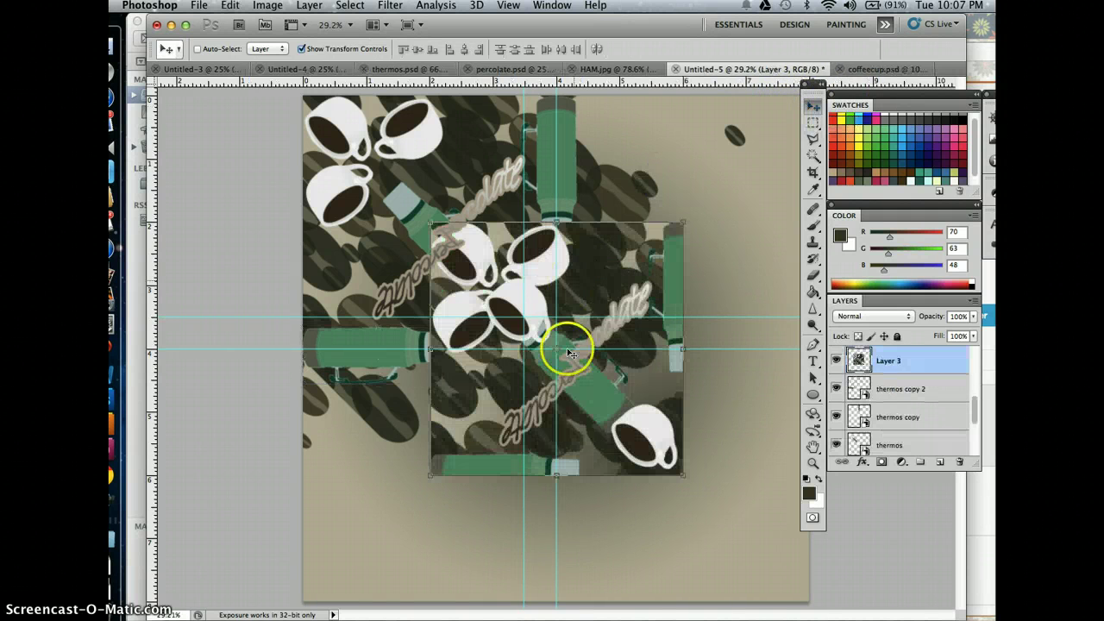
{"action": "mouse_move", "coordinate": [571, 354]}
{"action": "left_mouse_down"}
{"action": "mouse_move", "coordinate": [394, 192]}
{"action": "mouse_move", "coordinate": [483, 256]}
{"action": "mouse_move", "coordinate": [532, 342]}
{"action": "mouse_move", "coordinate": [489, 345]}
{"action": "mouse_move", "coordinate": [422, 211]}
{"action": "left_mouse_up"}
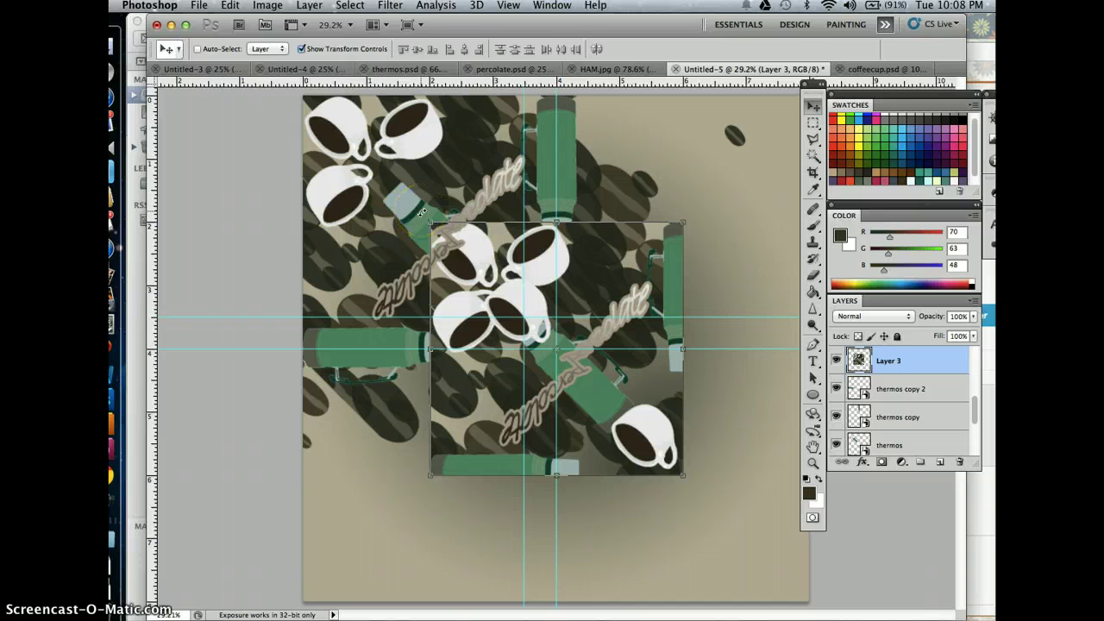
{"action": "left_click_drag", "start_coordinate": [421, 211], "coordinate": [721, 171]}
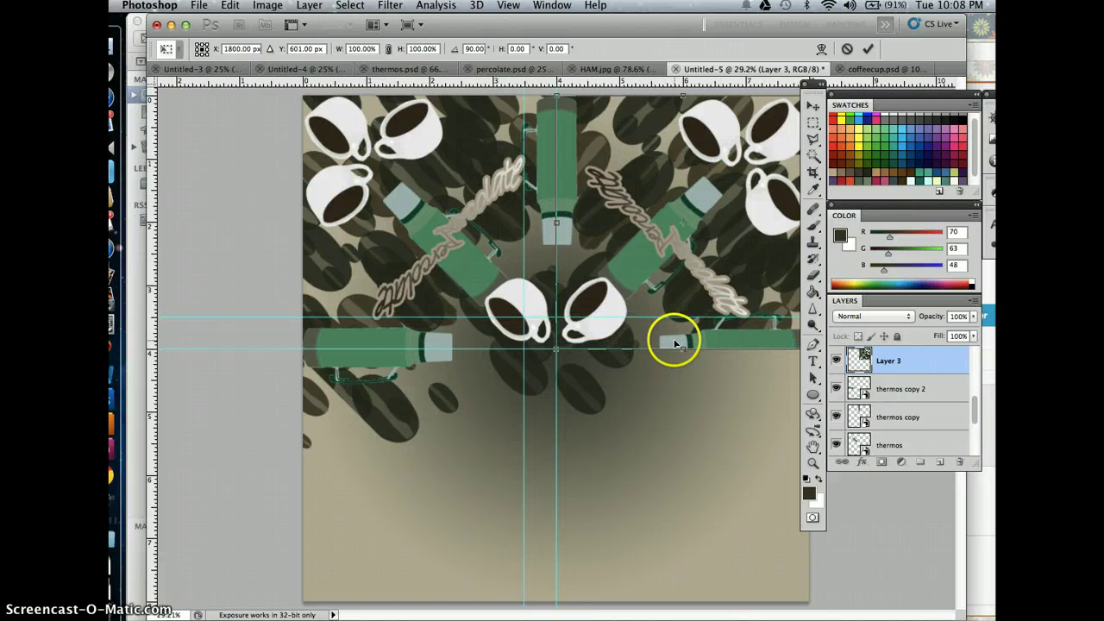
{"action": "left_click_drag", "start_coordinate": [710, 447], "coordinate": [710, 448]}
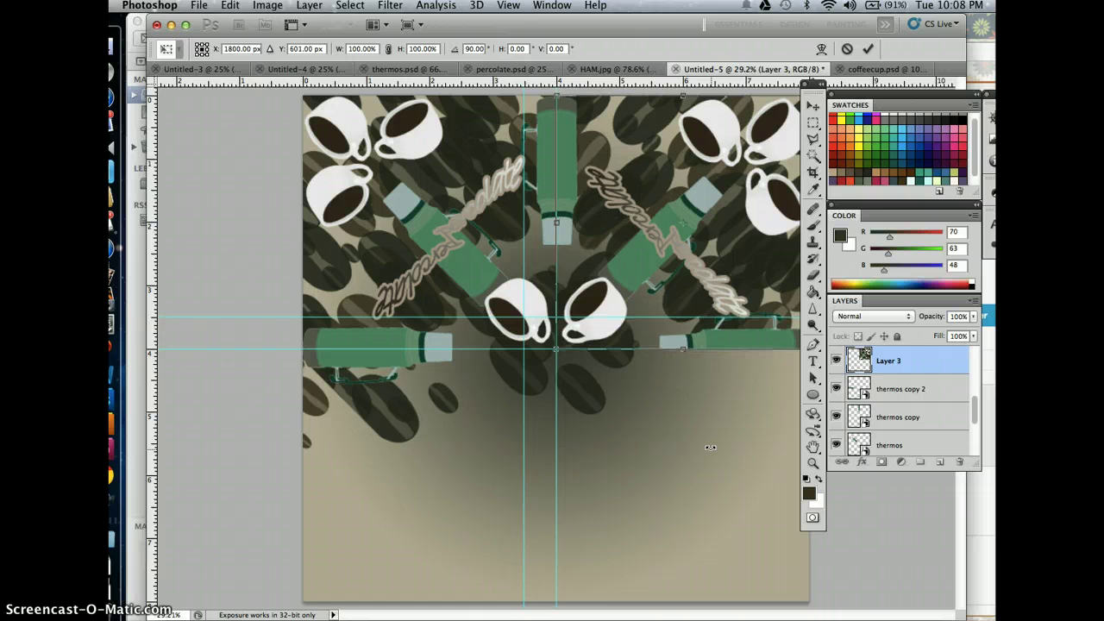
Paste the copied quadrant above Layer 3, rotate it -90°, and place it in the canvas's lower-left quadrant at X 600 px, Y 1797.58 px.
{"action": "key", "text": "Return"}
{"action": "left_click", "coordinate": [601, 553]}
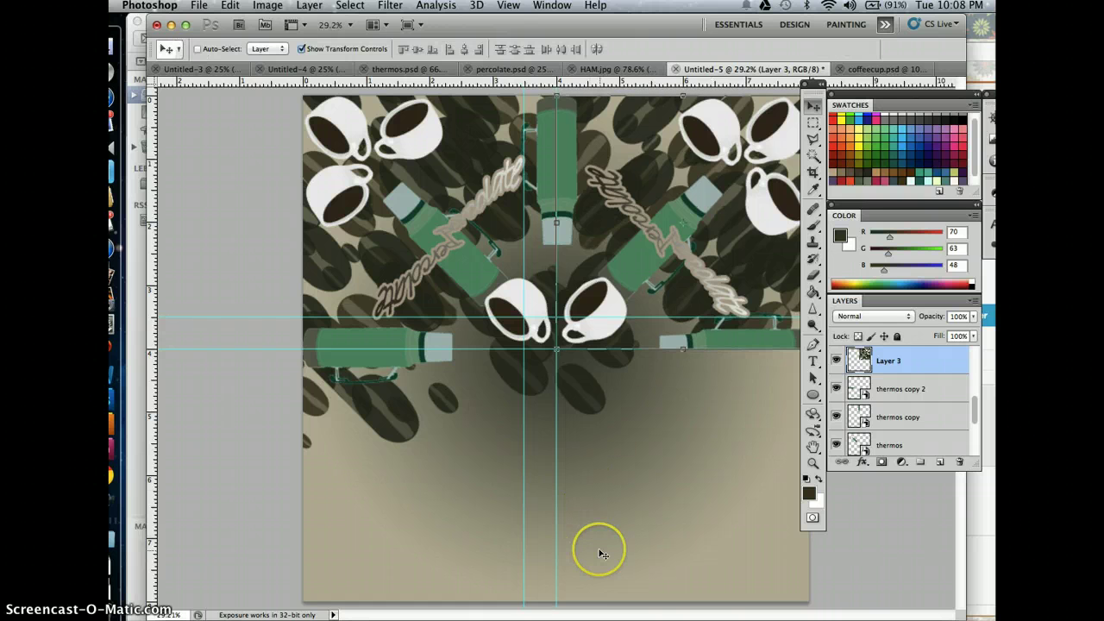
{"action": "key", "text": "ctrl+v"}
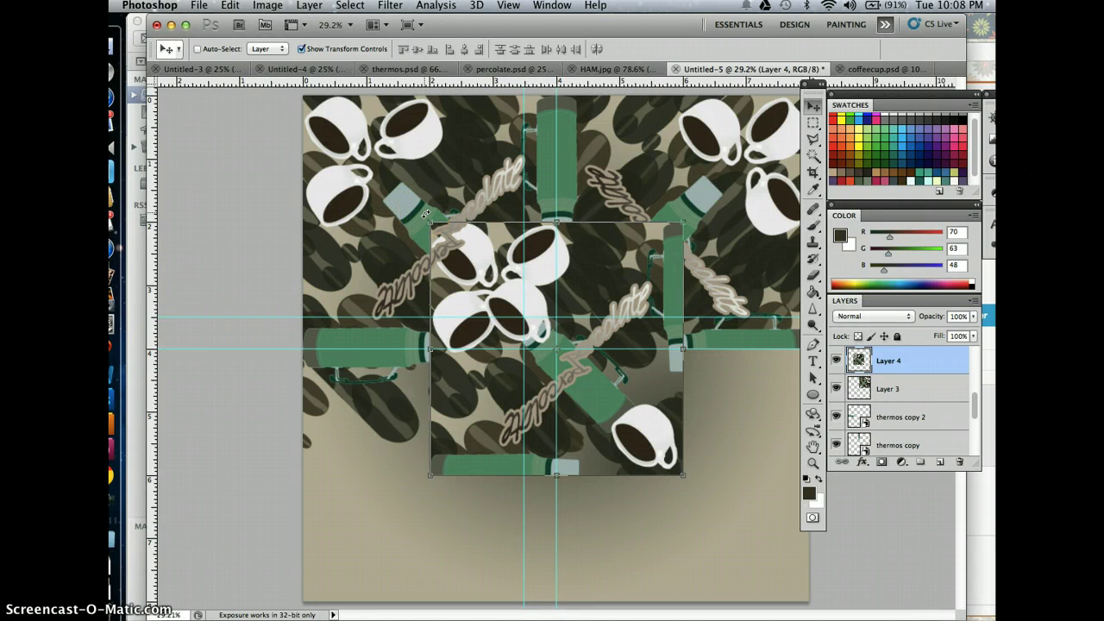
{"action": "key", "text": "ctrl+t"}
{"action": "left_click_drag", "start_coordinate": [426, 212], "coordinate": [337, 563]}
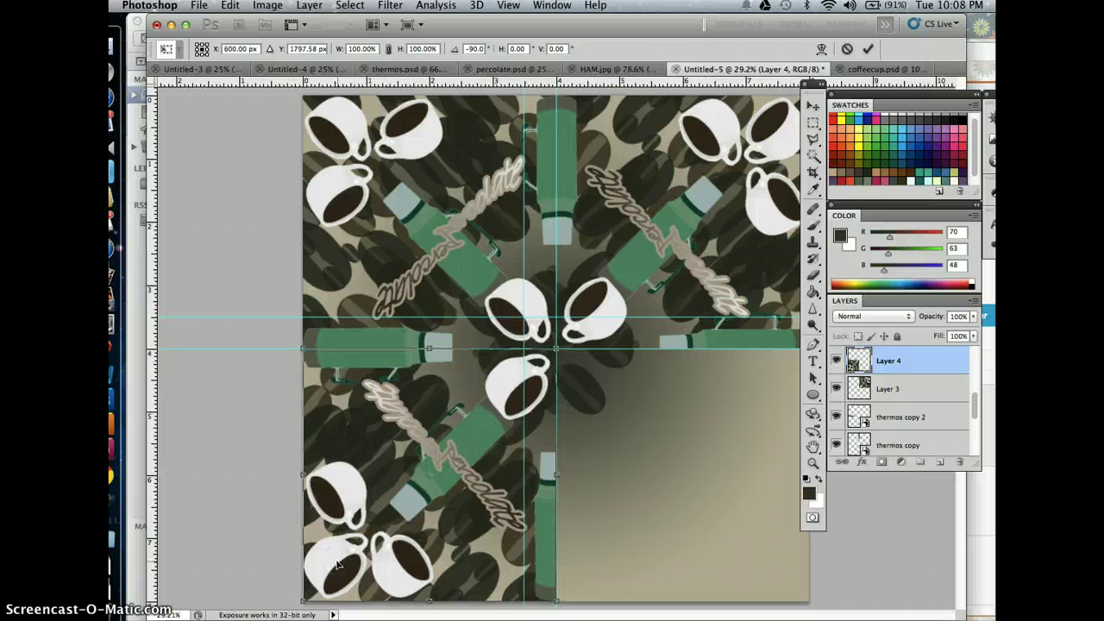
{"action": "double_click", "coordinate": [354, 565]}
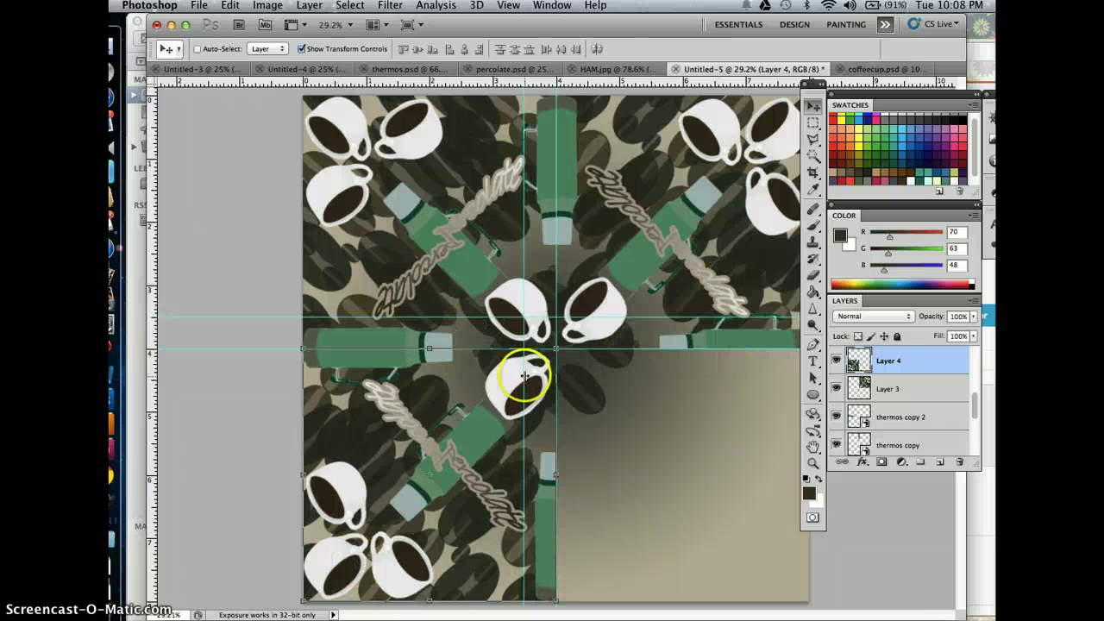
Paste another copy of the quadrant, flip it to -100% width and height, and place it in the lower-right quadrant at X 1796.58 px, Y 1801.42 px.
{"action": "key", "text": "super+v"}
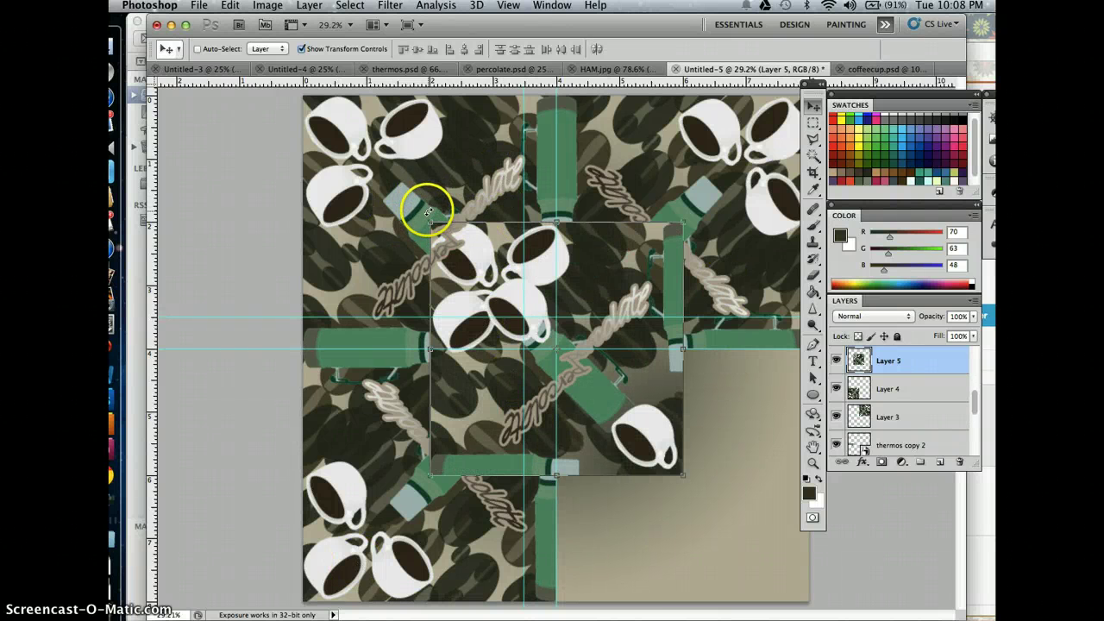
{"action": "left_click_drag", "start_coordinate": [353, 340], "coordinate": [746, 540]}
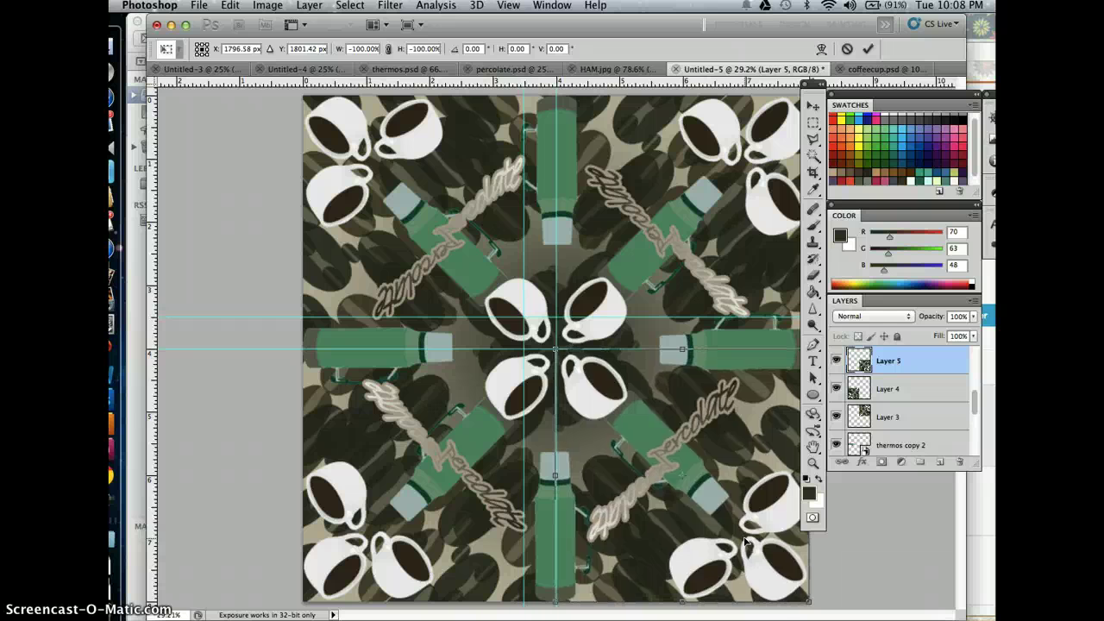
{"action": "key", "text": "Return"}
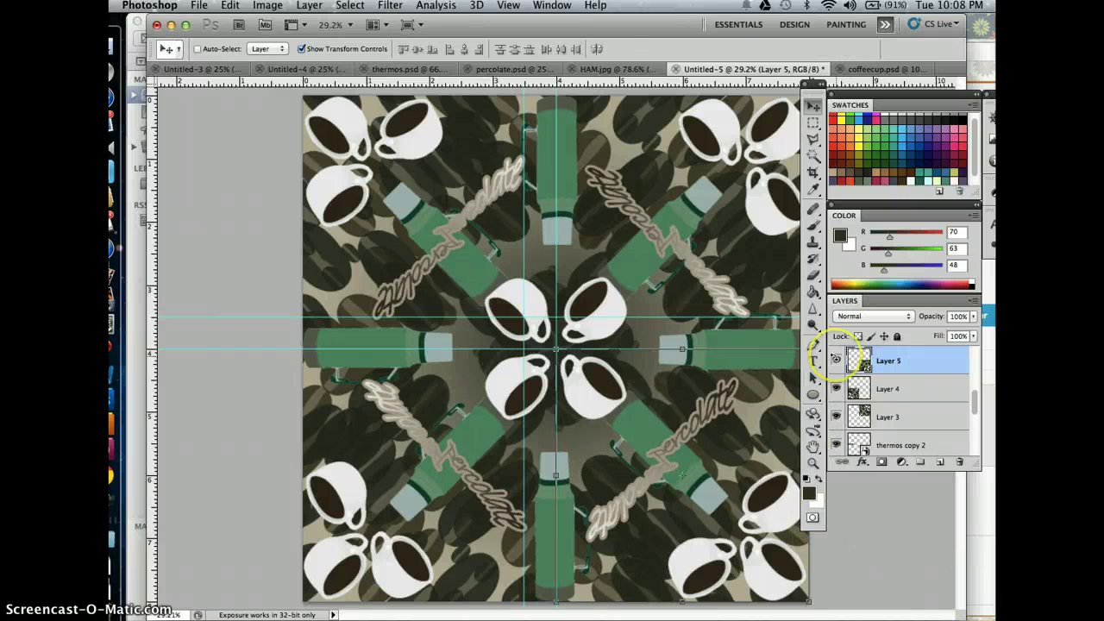
Hide the canvas guides and select the gradient background layer, Layer 0.
{"action": "key", "text": "super+semicolon"}
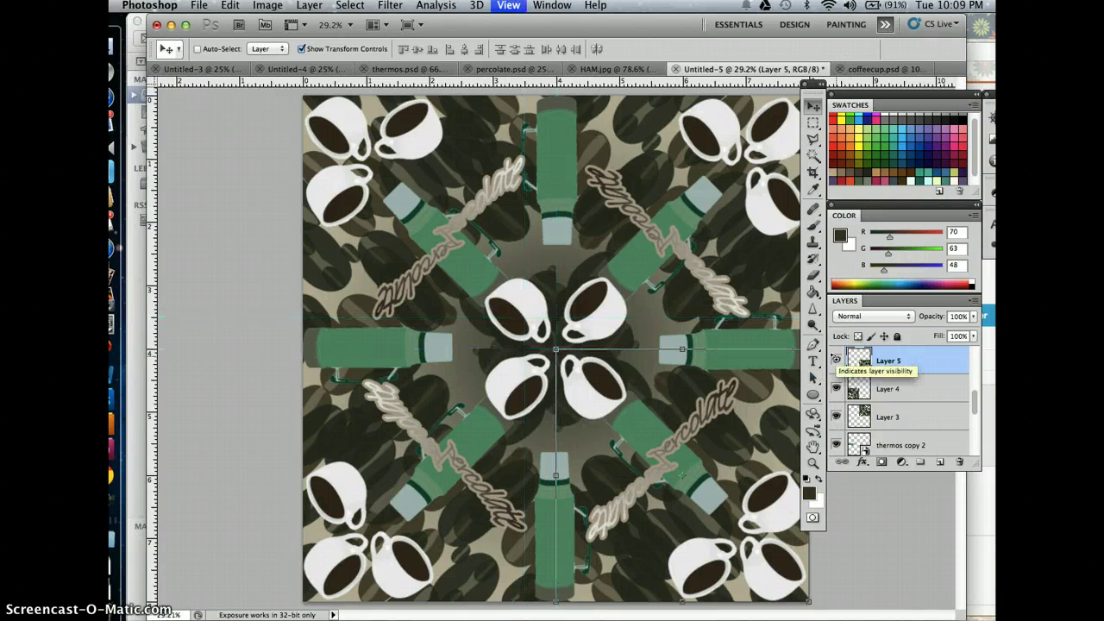
{"action": "scroll", "coordinate": [851, 392], "scroll_direction": "down", "scroll_amount": 5}
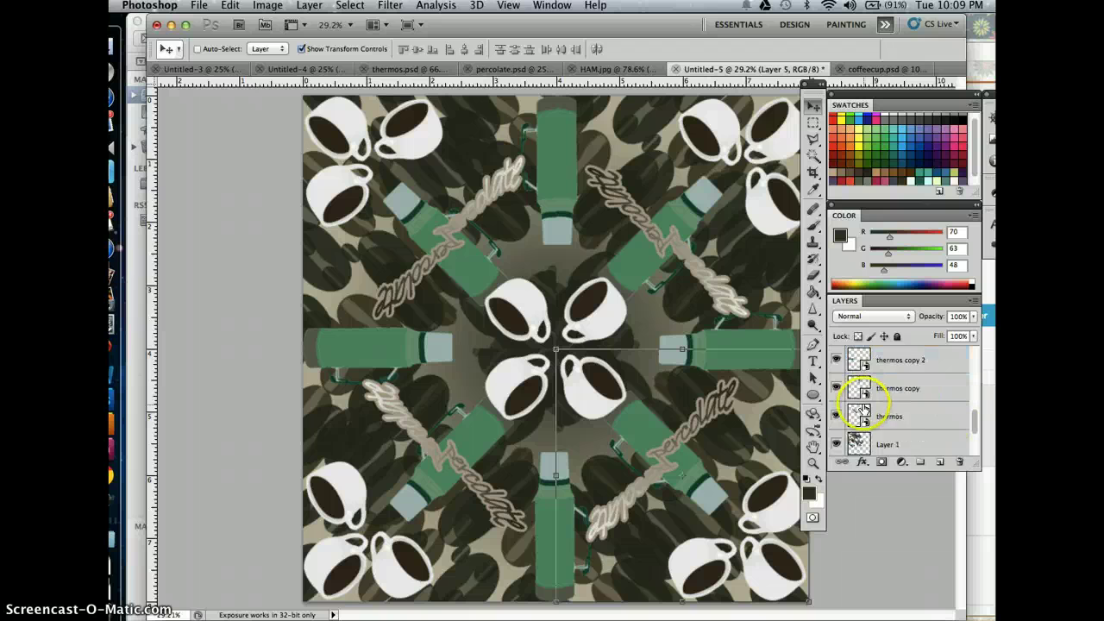
{"action": "left_click", "coordinate": [893, 412]}
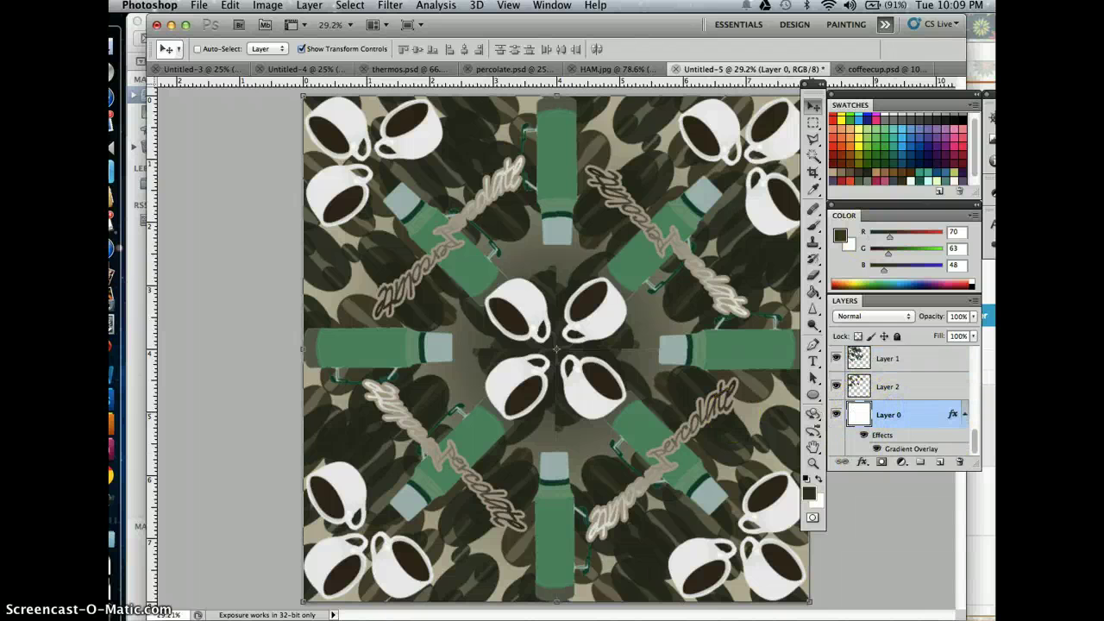